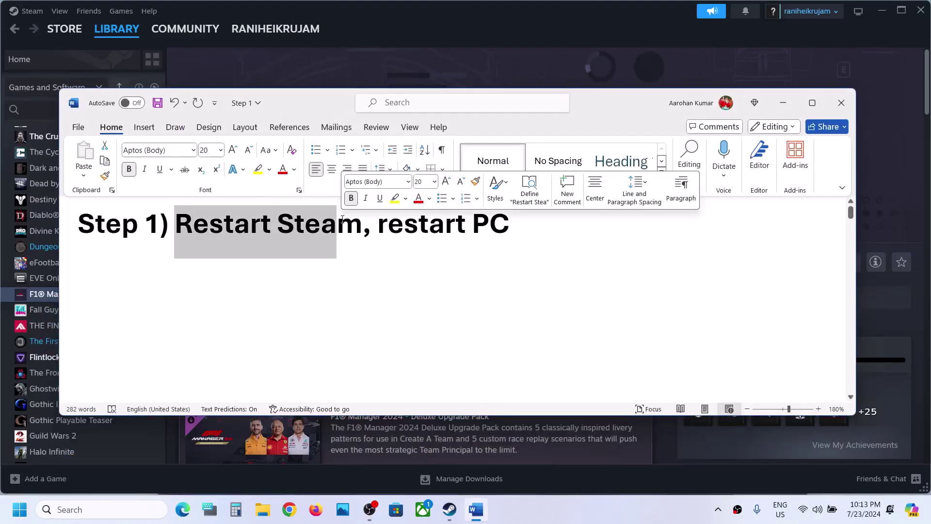
pyautogui.click(364, 11)
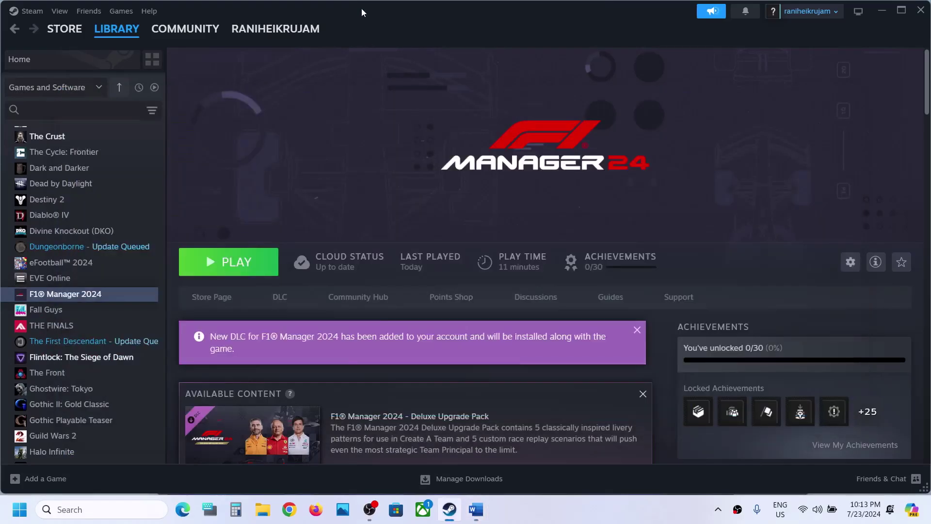
pyautogui.click(25, 12)
pyautogui.click(39, 151)
# Step: Switch to the Word troubleshooting document and read the Step 2 instruction about launch options
pyautogui.click(475, 509)
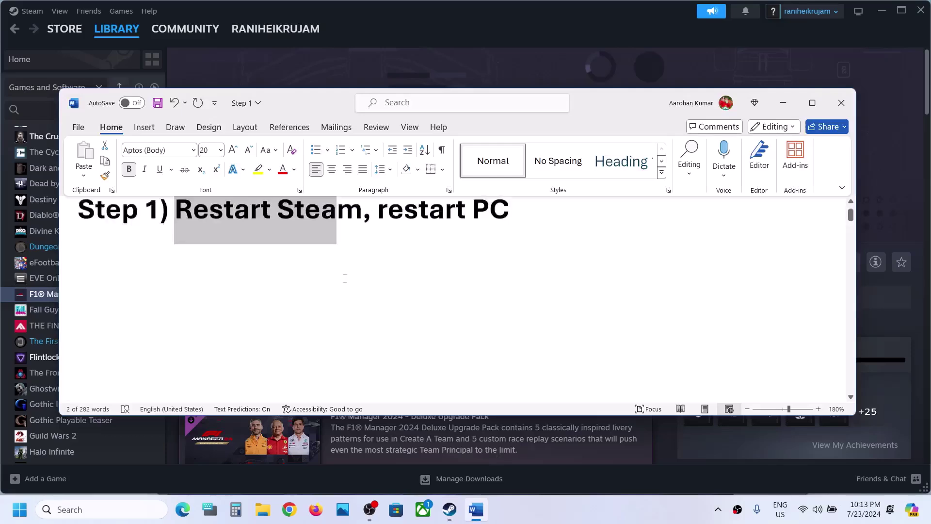
pyautogui.scroll(-5, 345, 277)
pyautogui.moveTo(196, 315); pyautogui.dragTo(523, 318)
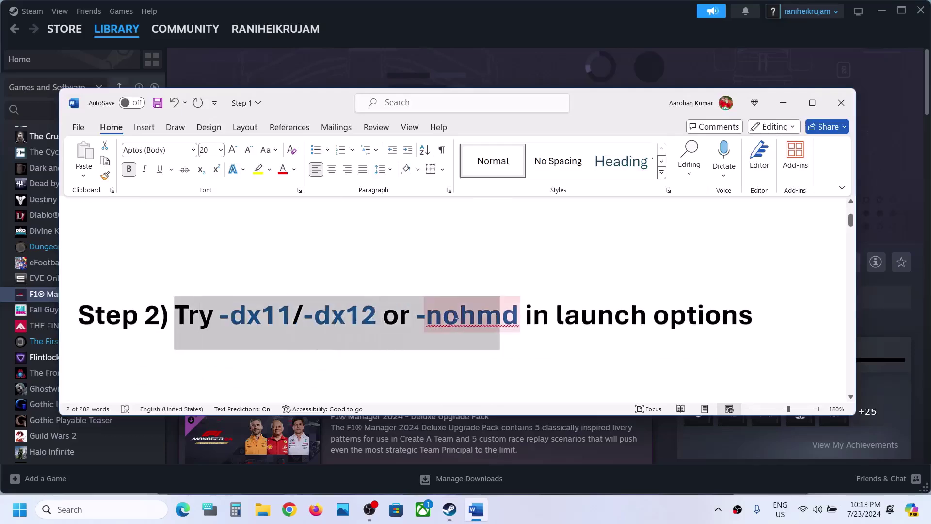
# Step: Return to Steam and set the launch options of F1 Manager 2024 to -dx11, closing its properties
pyautogui.click(784, 103)
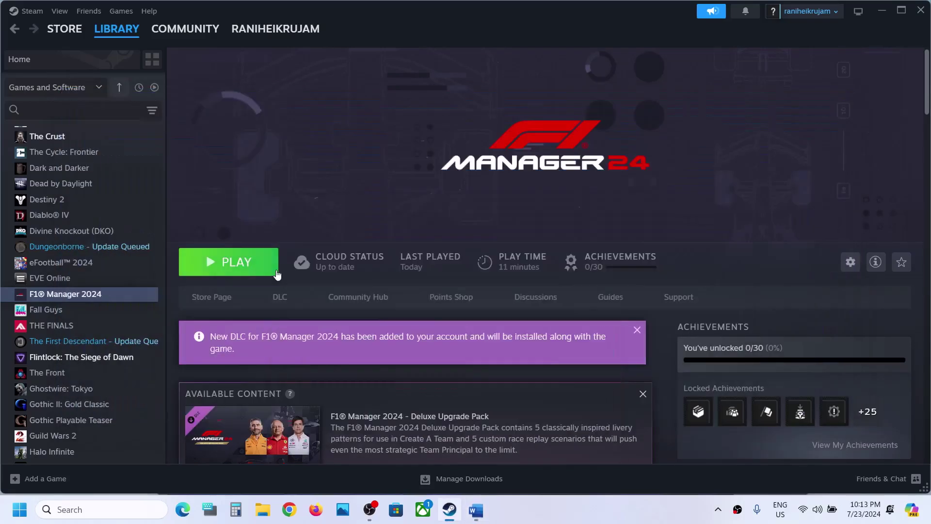
pyautogui.rightClick(122, 294)
pyautogui.click(163, 389)
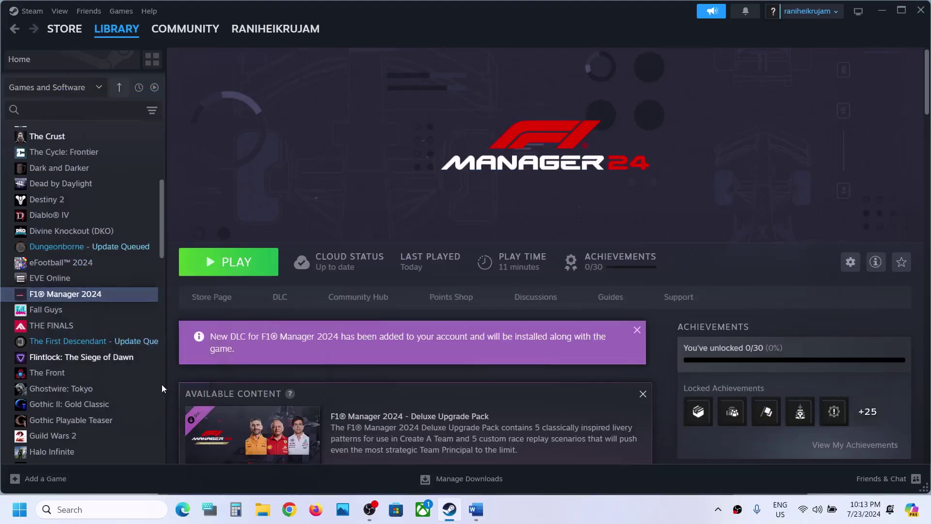
pyautogui.moveTo(387, 320); pyautogui.dragTo(300, 319)
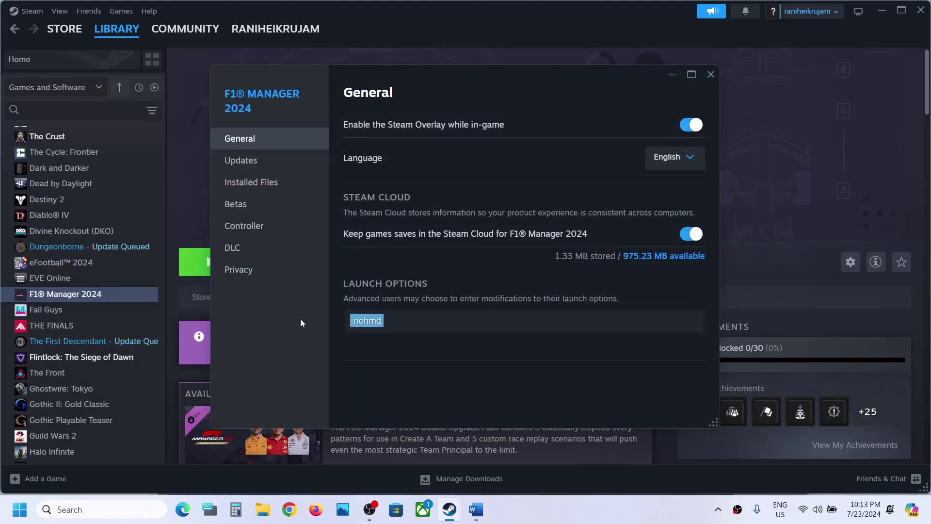
pyautogui.write('-dx11')
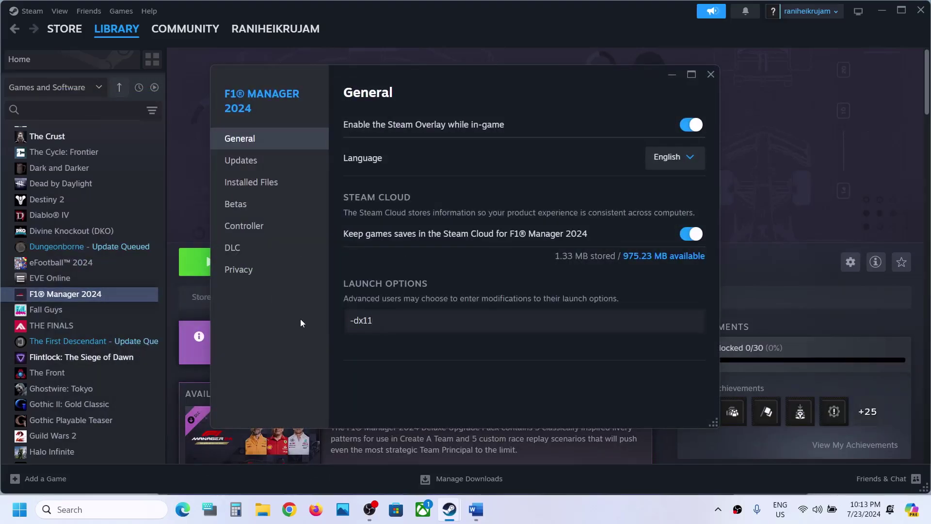
pyautogui.click(710, 75)
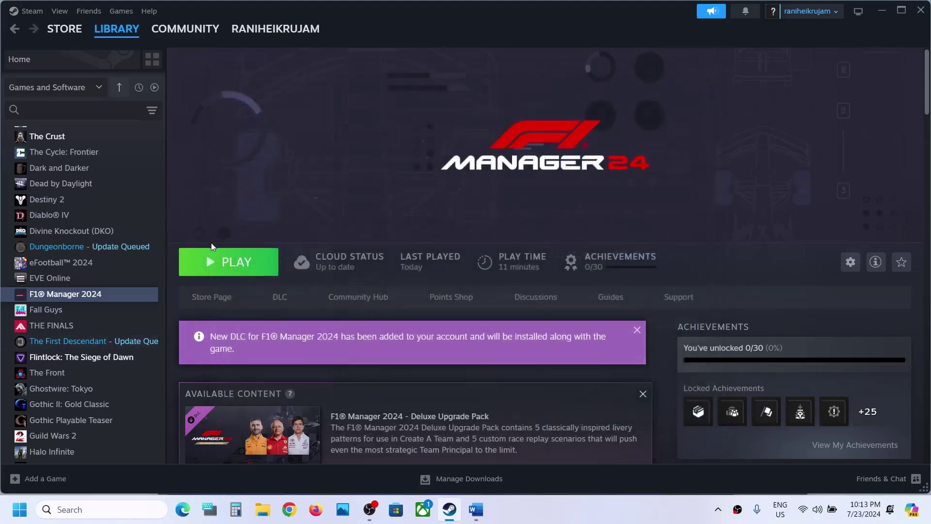
# Step: Replace the launch options of F1 Manager 2024 with -dx12 and close its properties
pyautogui.rightClick(114, 298)
pyautogui.click(145, 389)
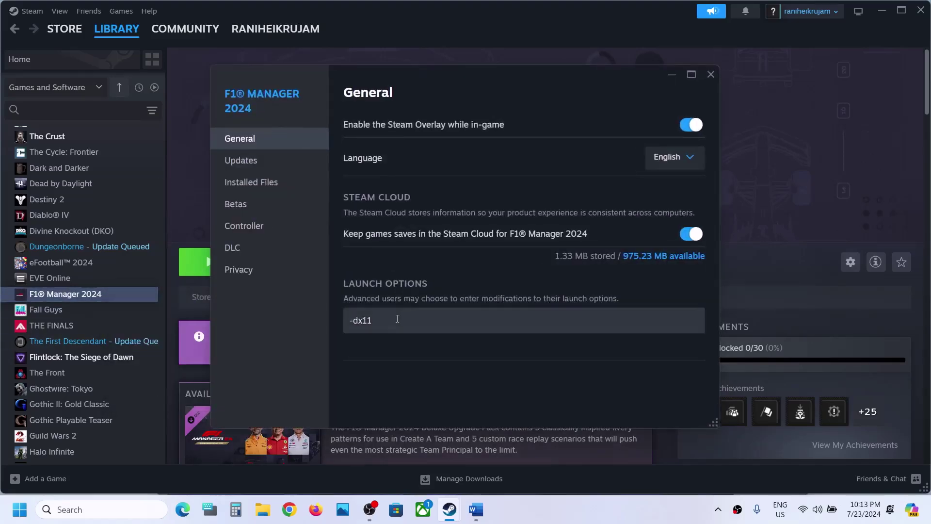
pyautogui.moveTo(397, 318); pyautogui.dragTo(309, 338)
pyautogui.write('-dx12')
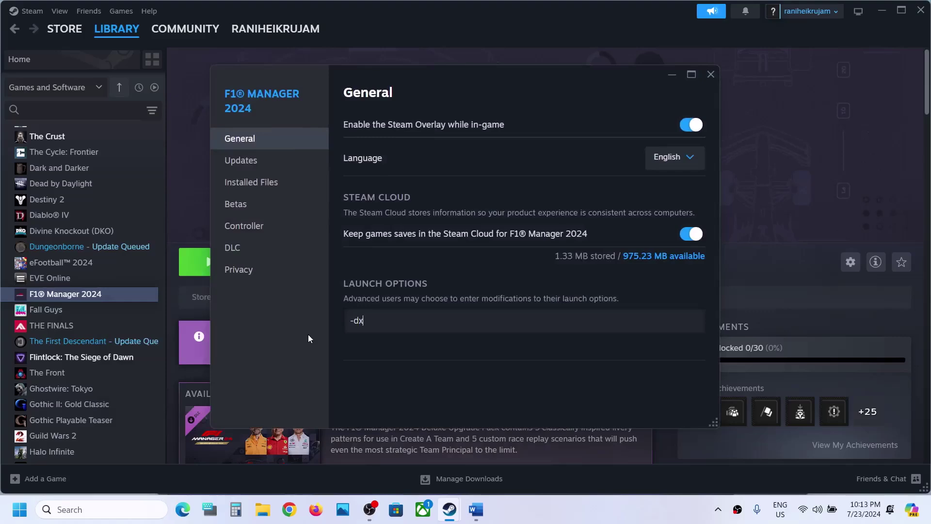
pyautogui.click(395, 381)
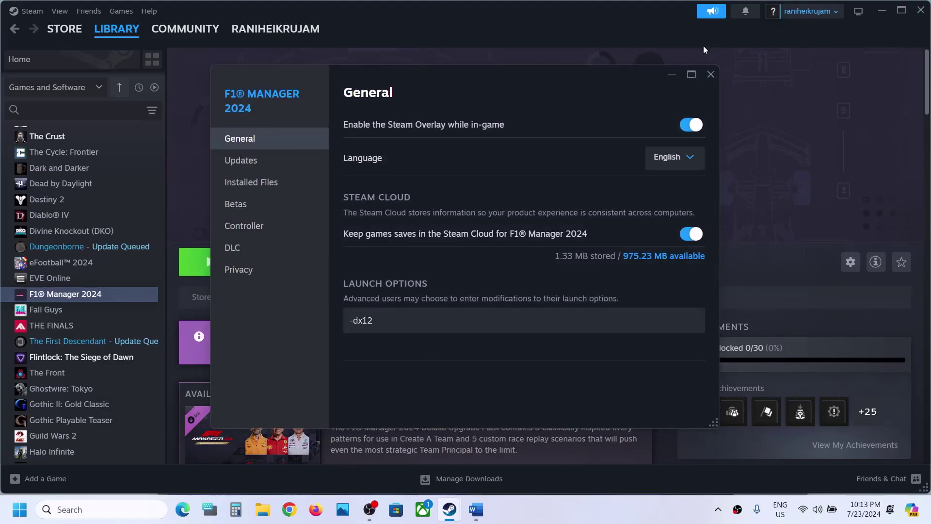
pyautogui.click(710, 75)
# Step: Open the F1 Manager 2024 properties and copy -nohmd from Step 2 of the Word document
pyautogui.rightClick(72, 293)
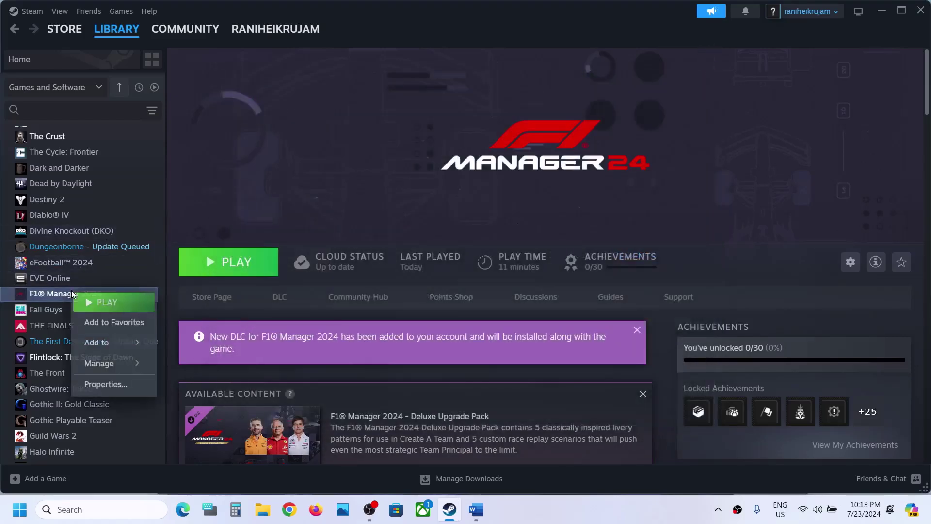
pyautogui.click(117, 383)
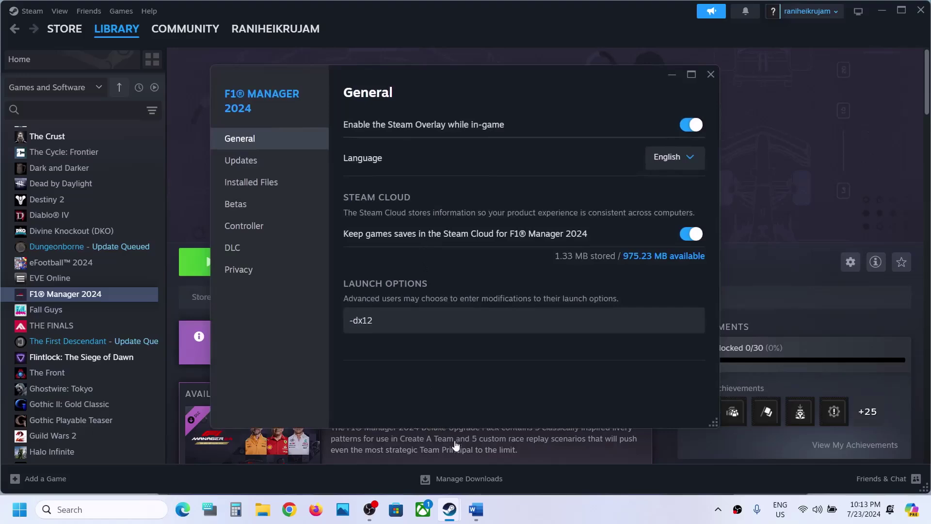
pyautogui.click(475, 510)
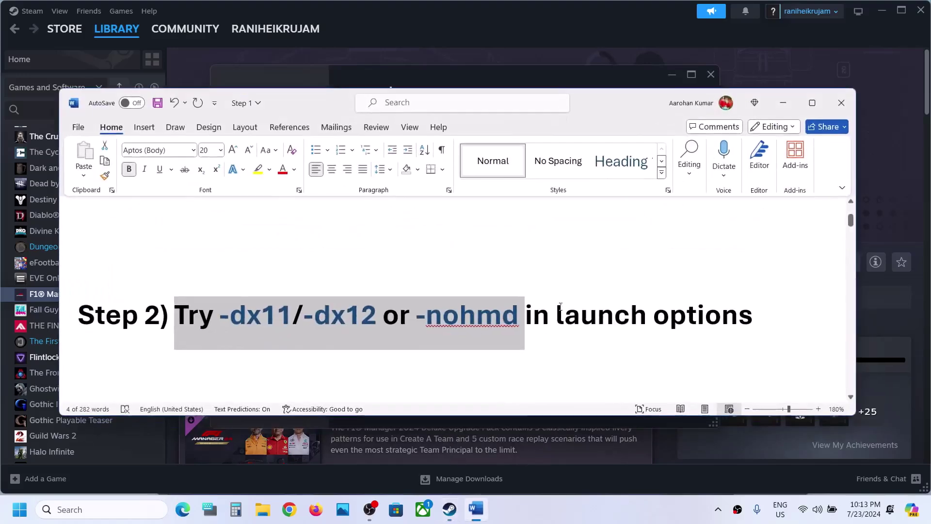
pyautogui.rightClick(426, 326)
pyautogui.moveTo(416, 319); pyautogui.dragTo(483, 319)
pyautogui.hotkey('ctrl', 'c')
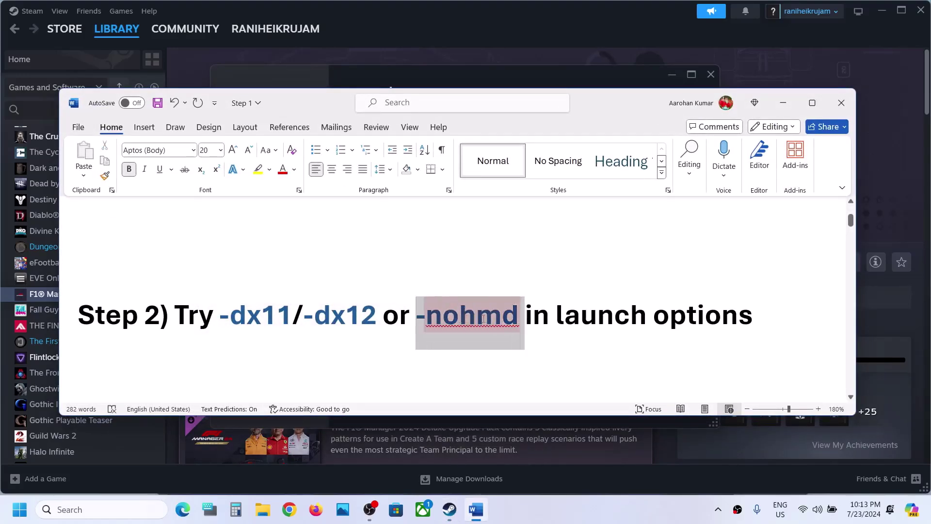
# Step: Switch back to the F1 Manager 2024 properties, paste -nohmd over the launch options and close the window
pyautogui.hotkey('alt', 'Tab')
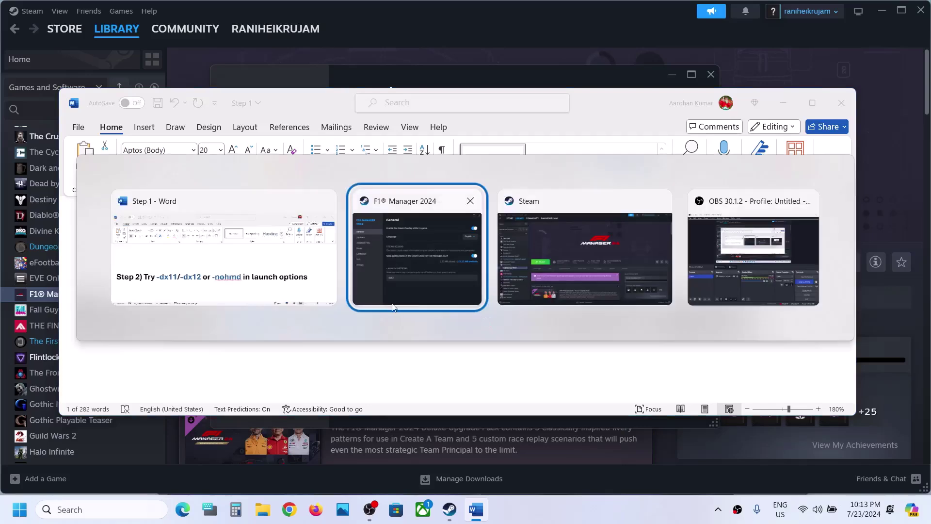
pyautogui.click(433, 266)
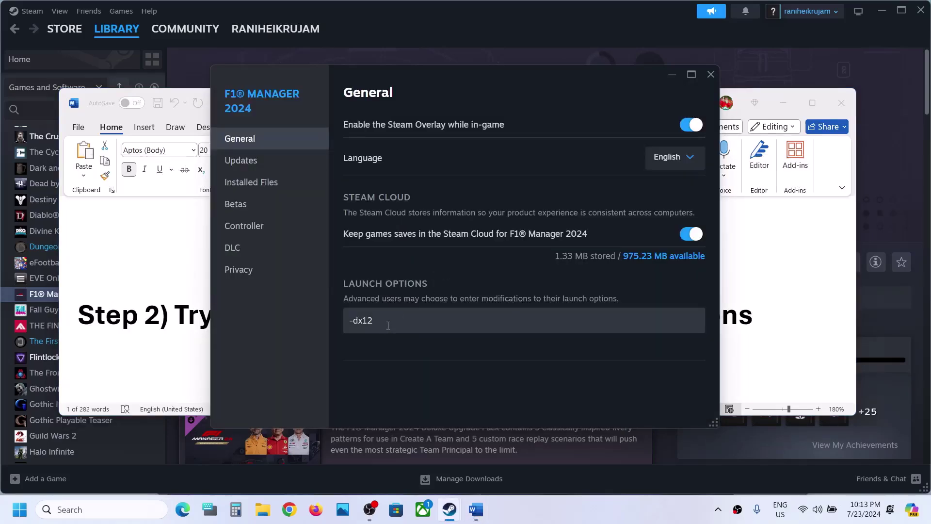
pyautogui.moveTo(388, 326); pyautogui.dragTo(339, 323)
pyautogui.hotkey('ctrl', 'v')
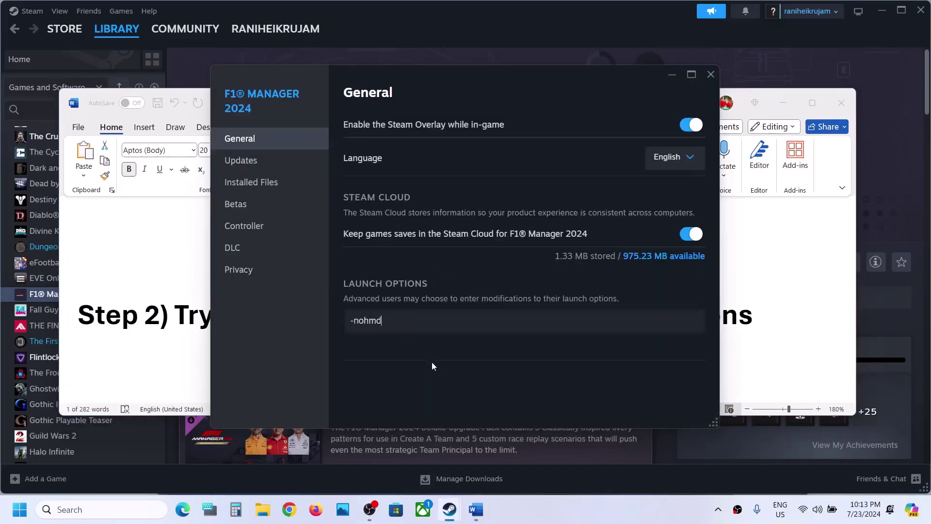
pyautogui.click(415, 362)
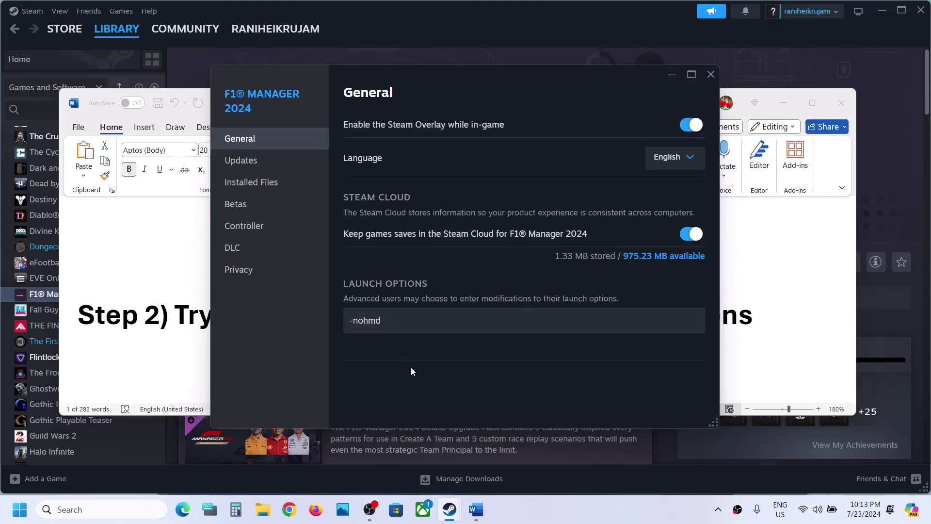
pyautogui.click(711, 74)
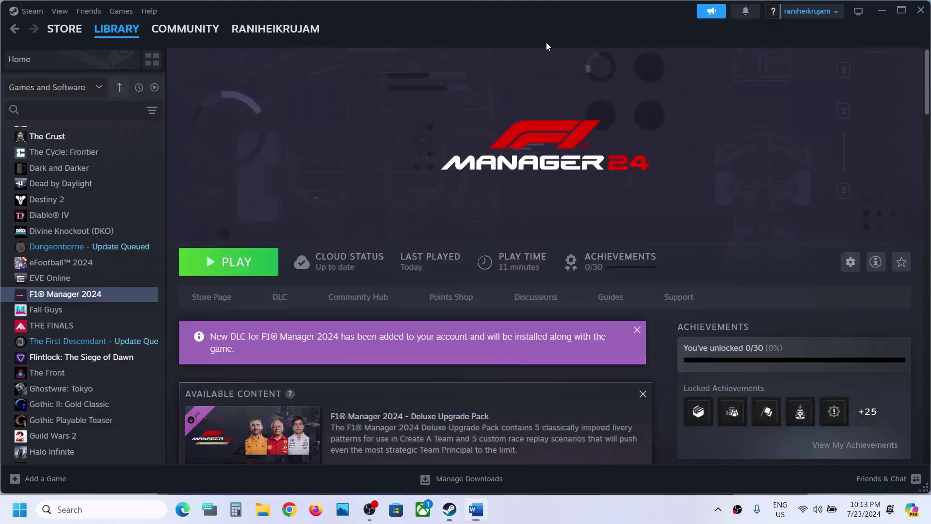
# Step: Reopen the F1 Manager 2024 properties, clear the launch options completely and close the window
pyautogui.rightClick(99, 291)
pyautogui.click(140, 381)
pyautogui.click(396, 310)
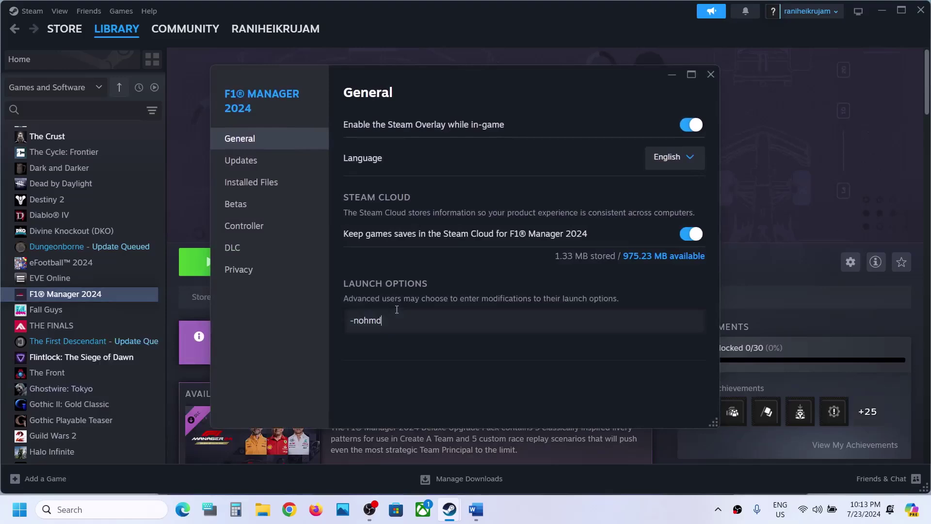
pyautogui.press('BackSpace')
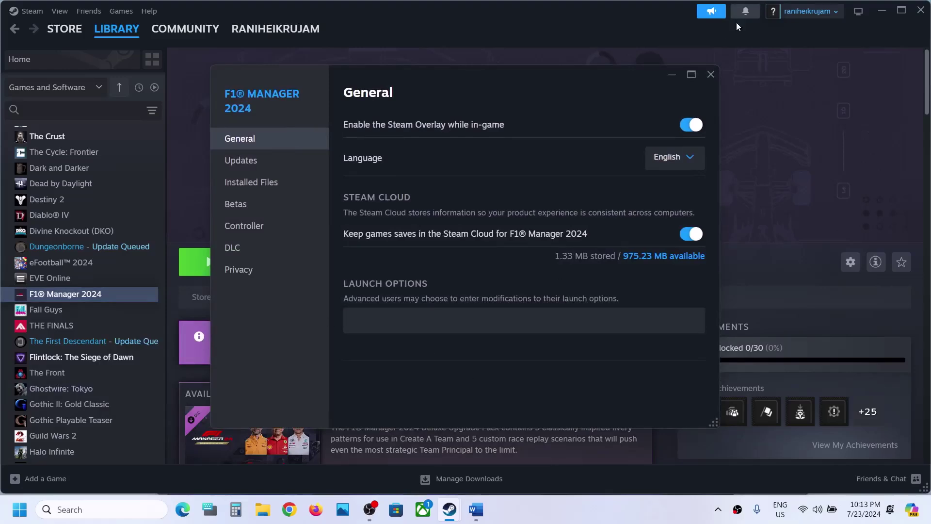
pyautogui.click(711, 74)
# Step: Read Step 3 in the Word document about deleting the config and save game files, and minimize the document
pyautogui.click(476, 509)
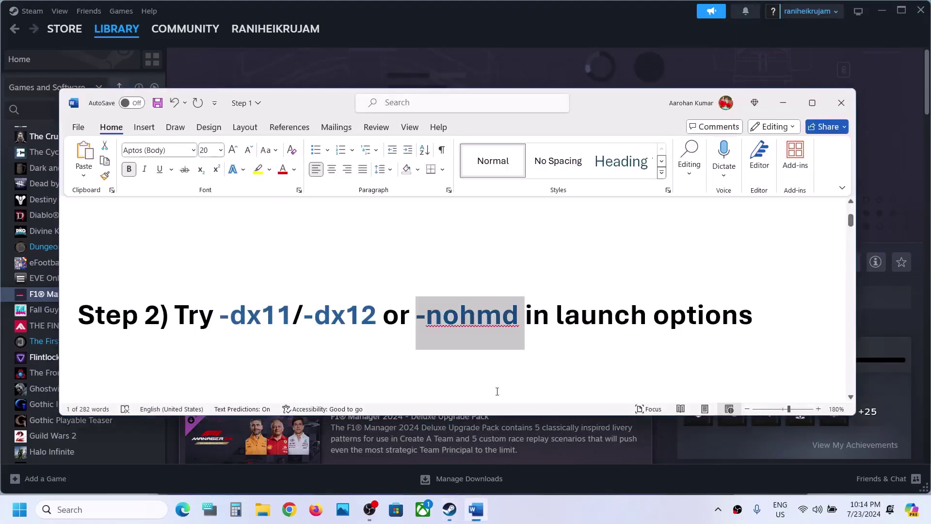
pyautogui.scroll(-3, 406, 330)
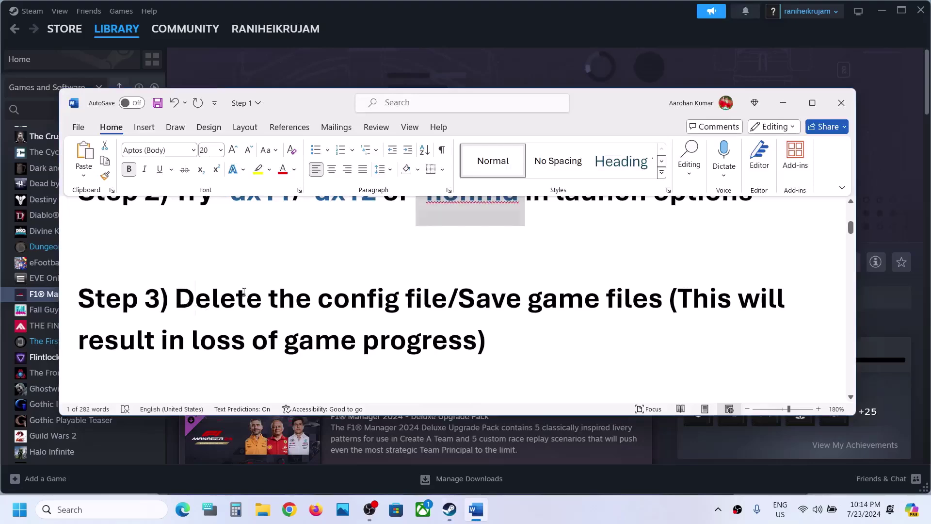
pyautogui.moveTo(175, 298); pyautogui.dragTo(225, 294)
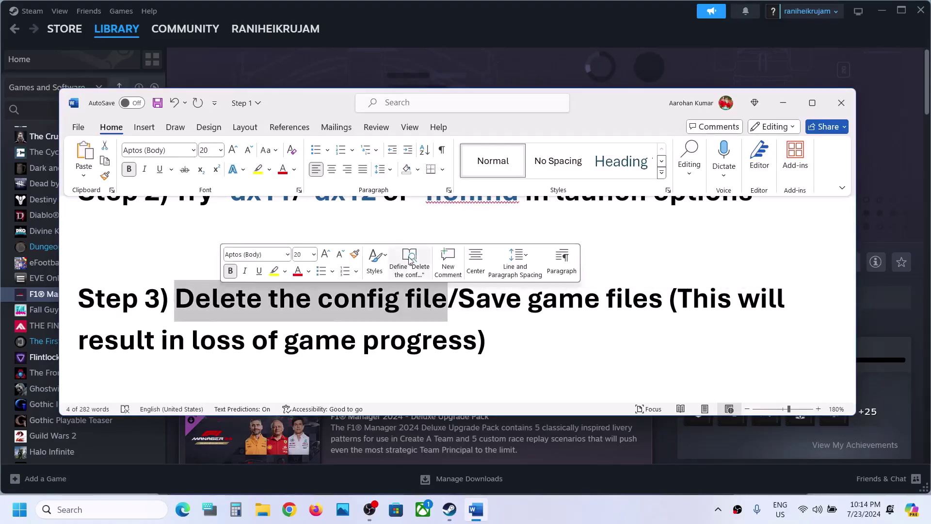
pyautogui.click(782, 102)
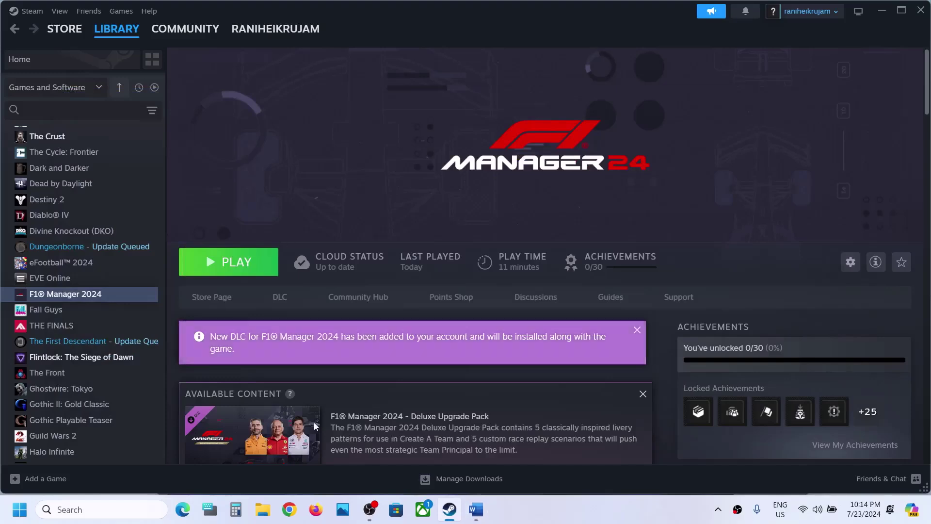
# Step: Switch to File Explorer and open the user's profile folder inside Users on the C: drive
pyautogui.click(263, 509)
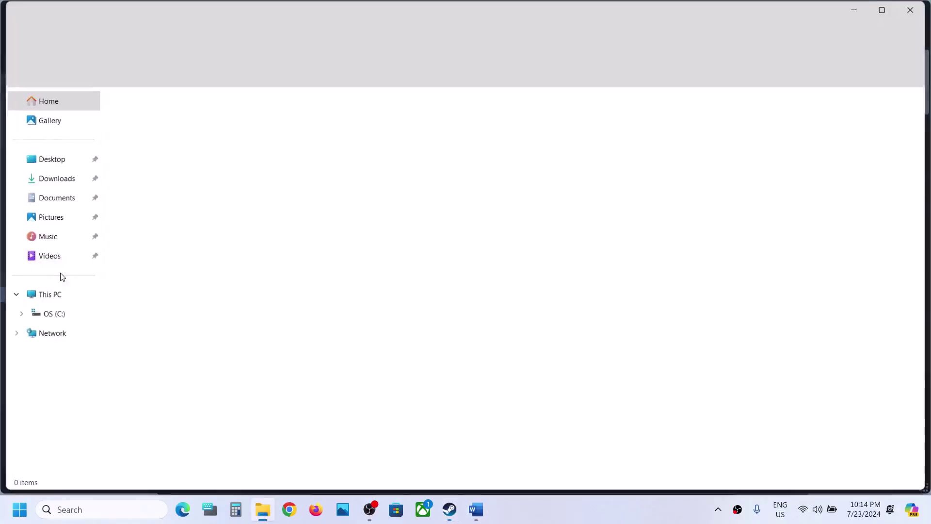
pyautogui.click(56, 296)
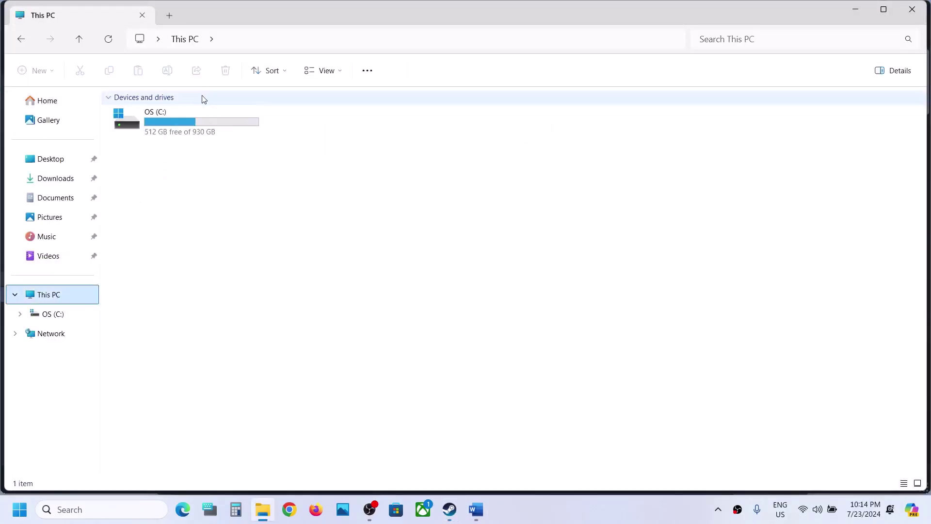
pyautogui.click(191, 122)
pyautogui.doubleClick(191, 121)
pyautogui.scroll(-2, 198, 370)
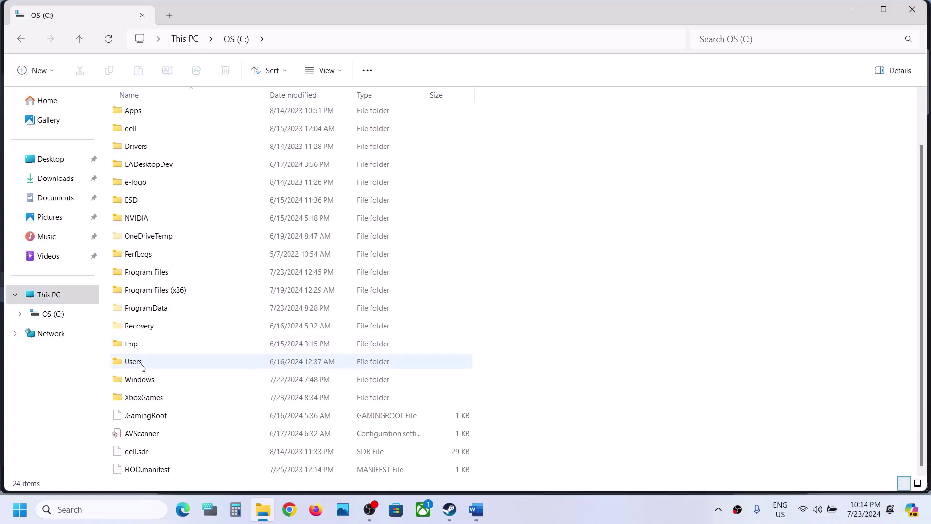
pyautogui.doubleClick(170, 114)
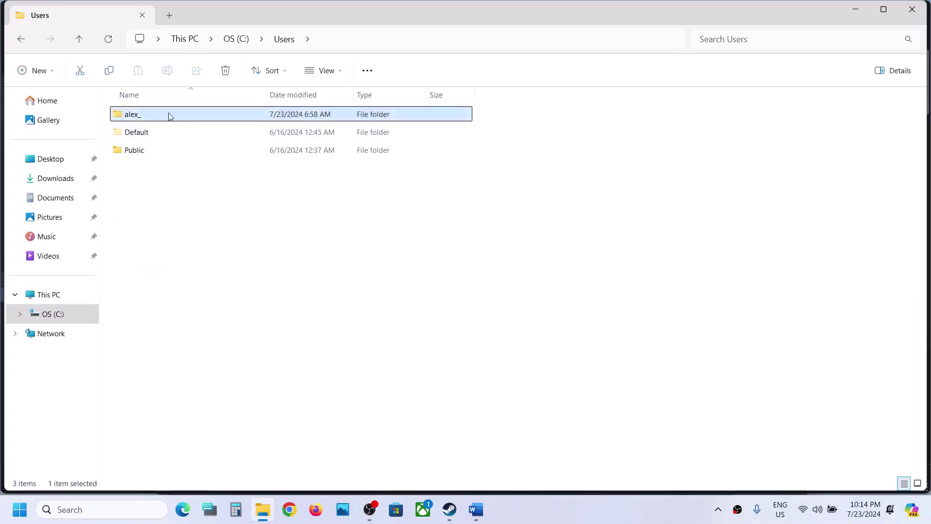
# Step: Check in the view options that hidden items are shown, and open the Local folder inside AppData
pyautogui.click(170, 203)
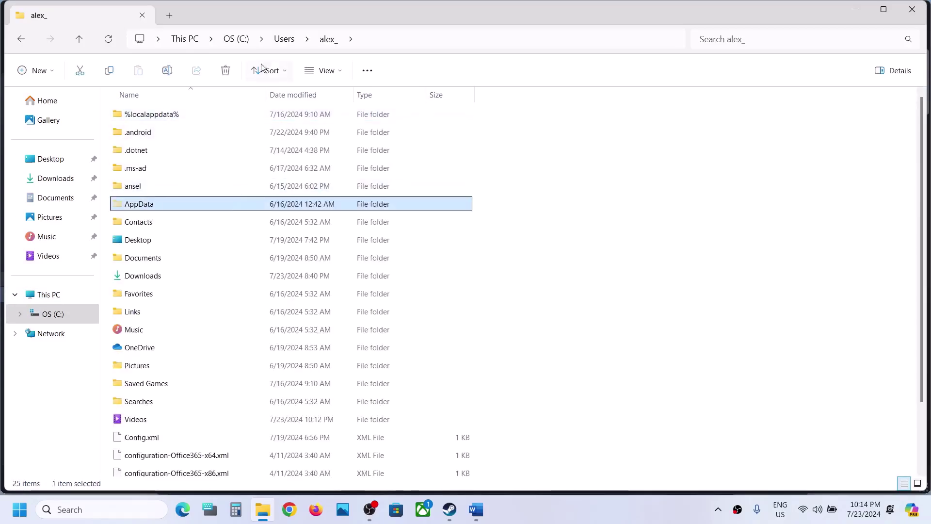
pyautogui.click(322, 70)
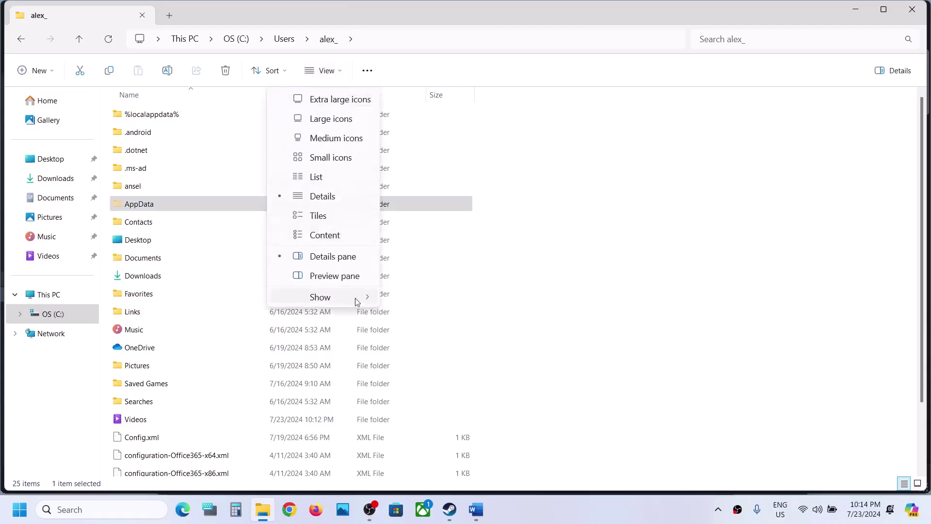
pyautogui.moveTo(338, 298)
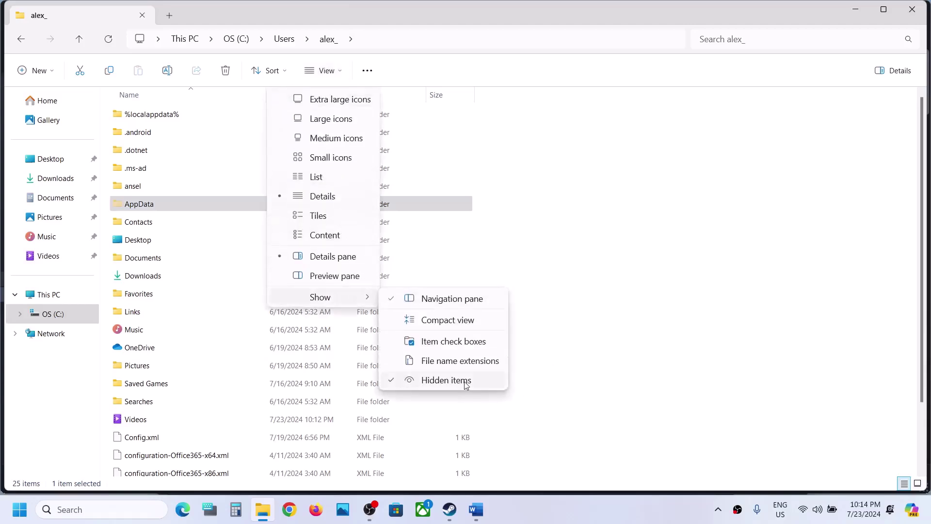
pyautogui.click(163, 203)
pyautogui.doubleClick(163, 203)
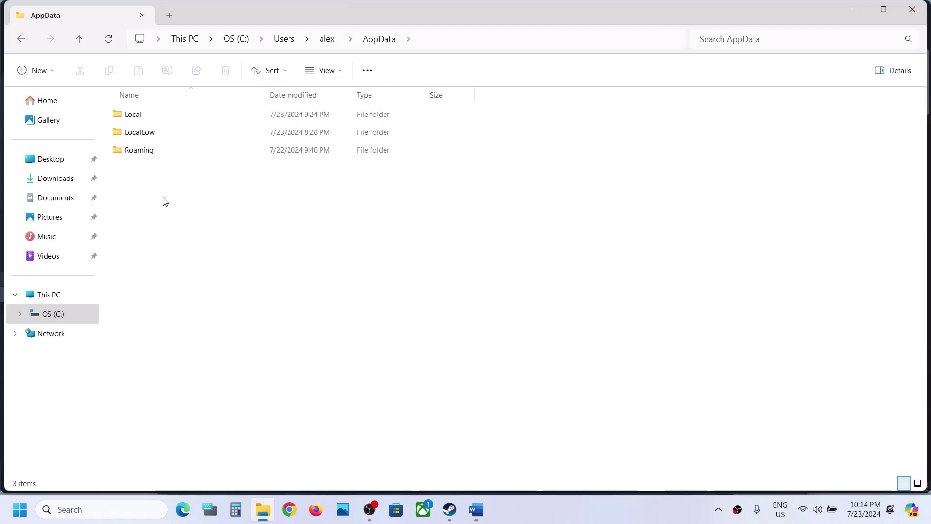
pyautogui.doubleClick(150, 115)
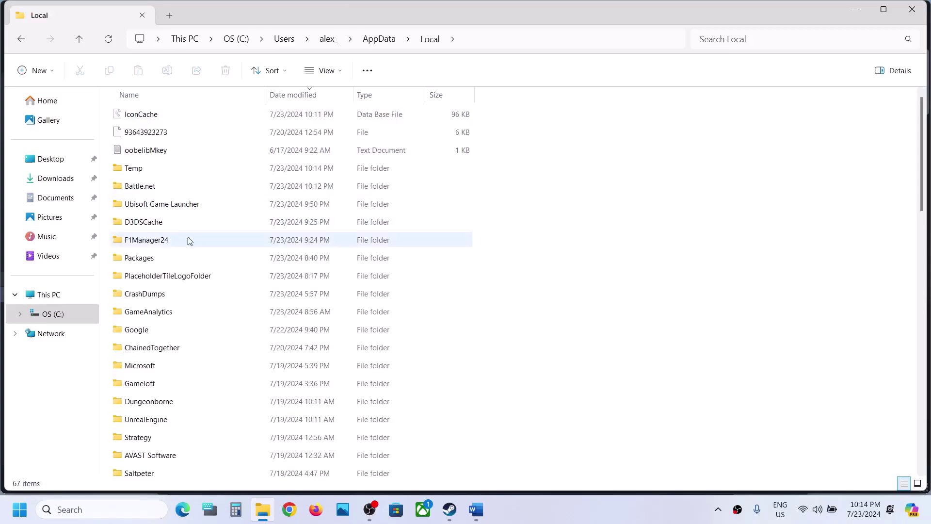
# Step: Open the F1Manager24 folder inside Local and go into its Saved subfolder
pyautogui.click(173, 245)
pyautogui.doubleClick(183, 245)
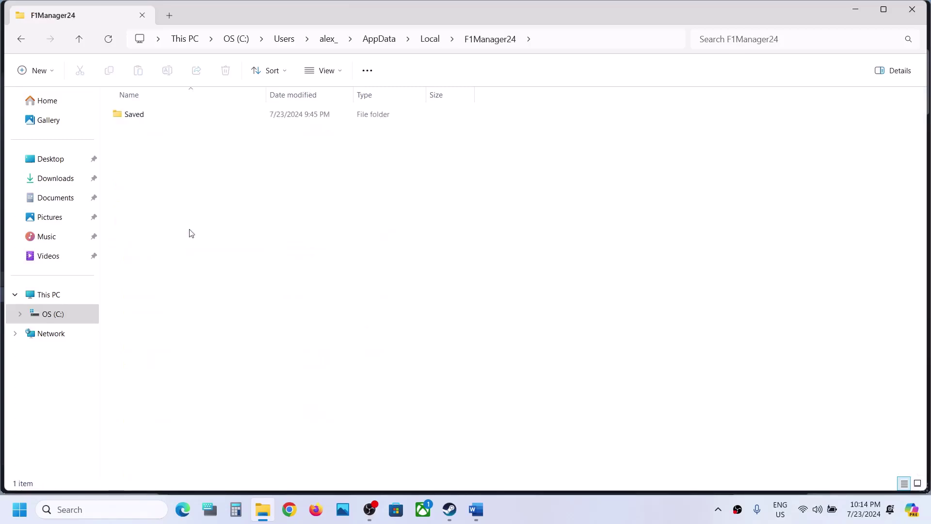
pyautogui.doubleClick(149, 119)
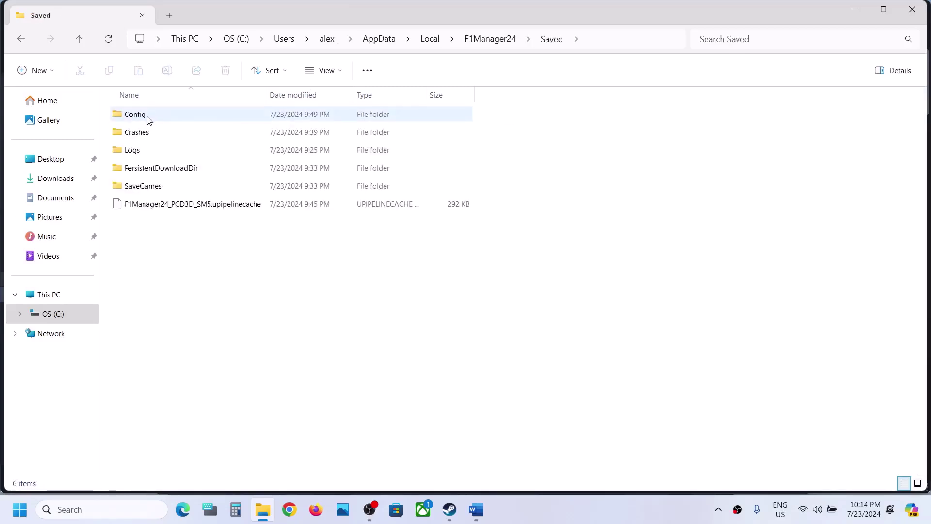
# Step: Bring up the available actions for the Config folder in Saved and dismiss them without deleting the folder
pyautogui.click(149, 120)
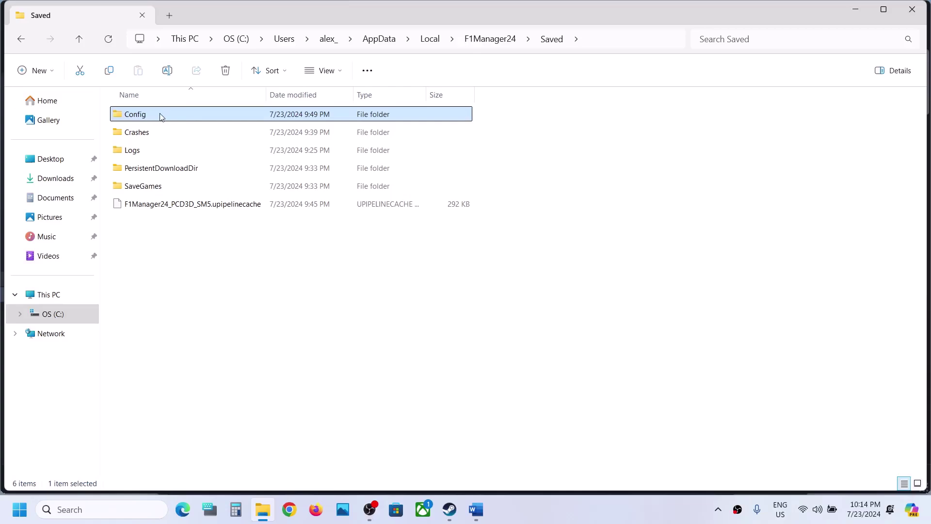
pyautogui.rightClick(161, 117)
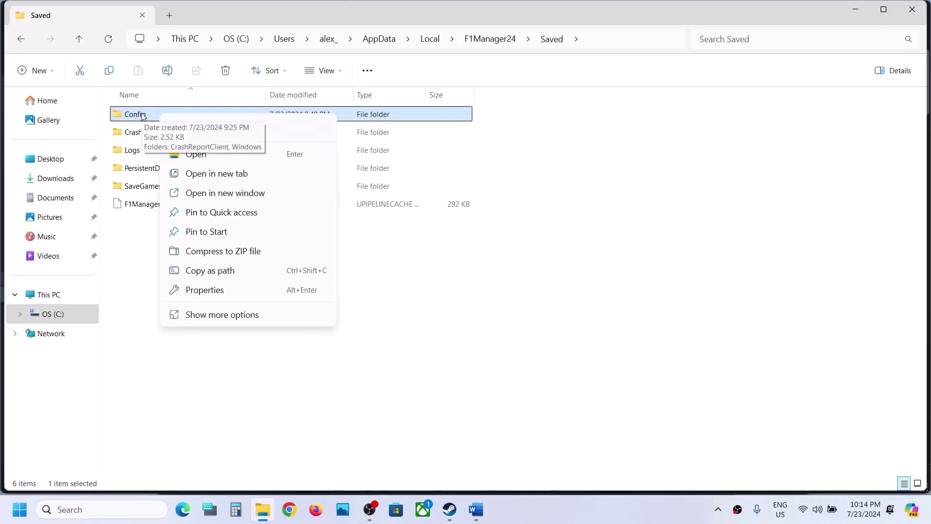
pyautogui.click(307, 357)
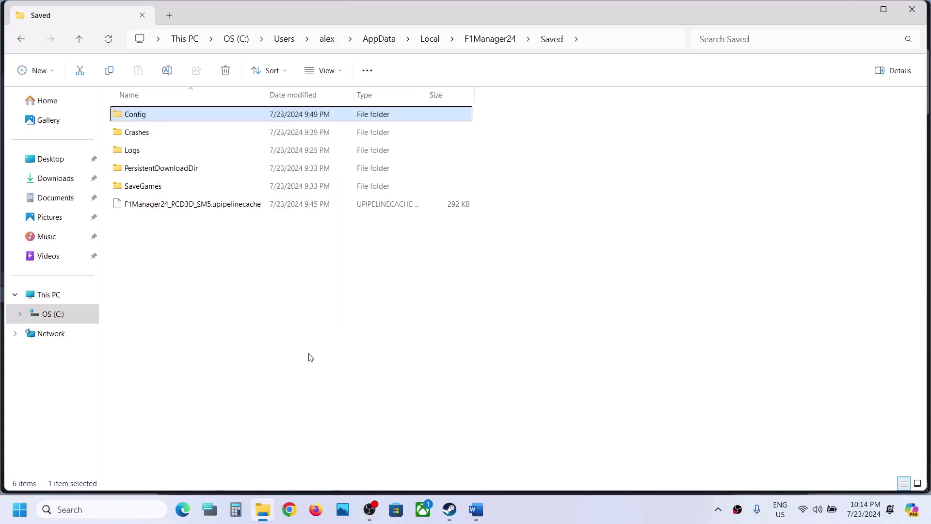
pyautogui.moveTo(308, 357); pyautogui.dragTo(140, 118)
pyautogui.click(142, 119)
pyautogui.rightClick(149, 118)
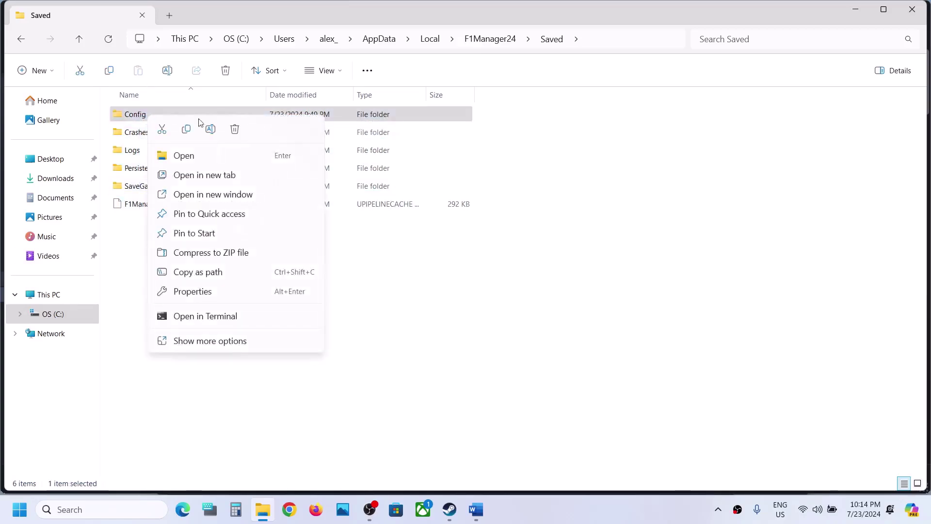
pyautogui.click(455, 399)
# Step: Switch to the Word document, reread Step 3 on save game files and its warning about game progress, and minimize the document
pyautogui.click(450, 510)
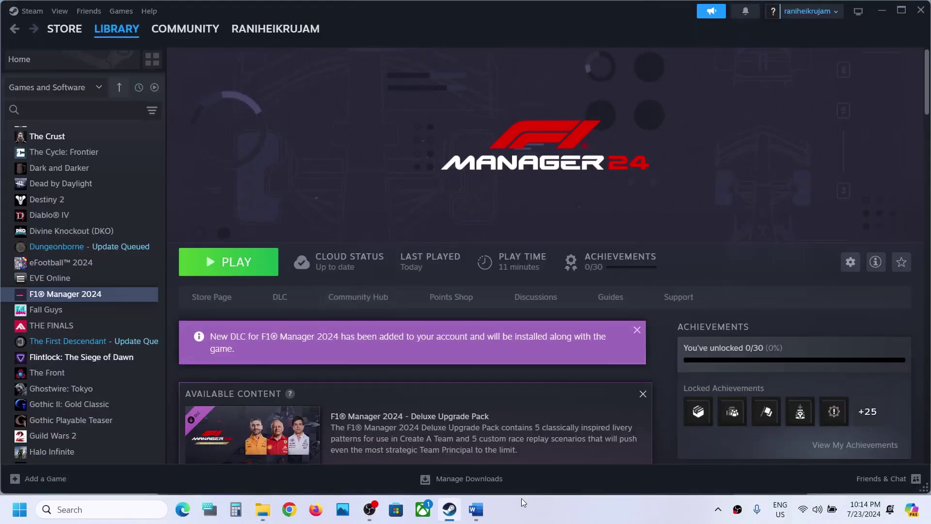
pyautogui.click(476, 509)
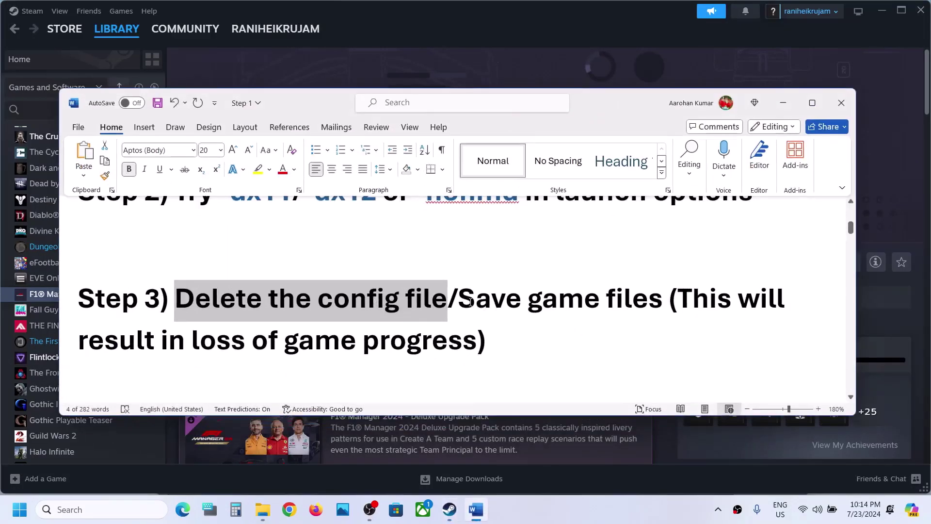
pyautogui.moveTo(461, 300); pyautogui.dragTo(442, 341)
pyautogui.click(650, 302)
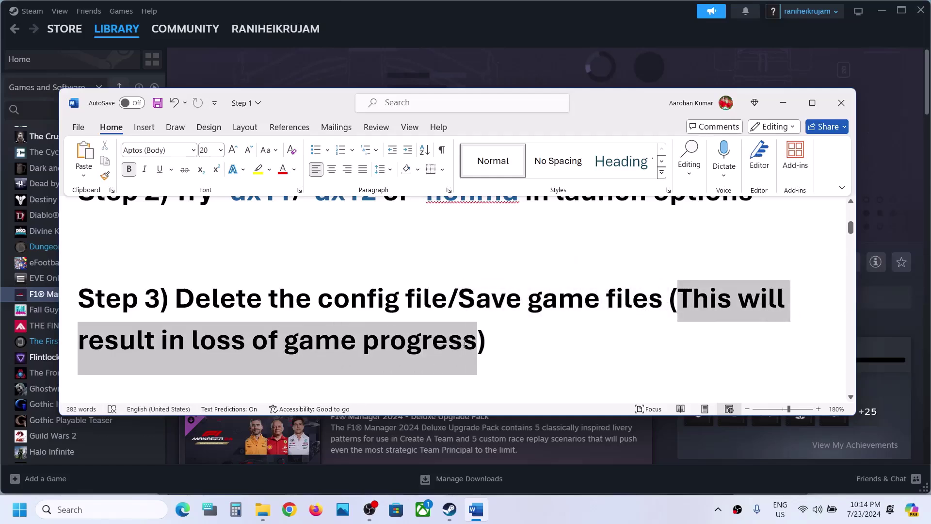
pyautogui.click(465, 344)
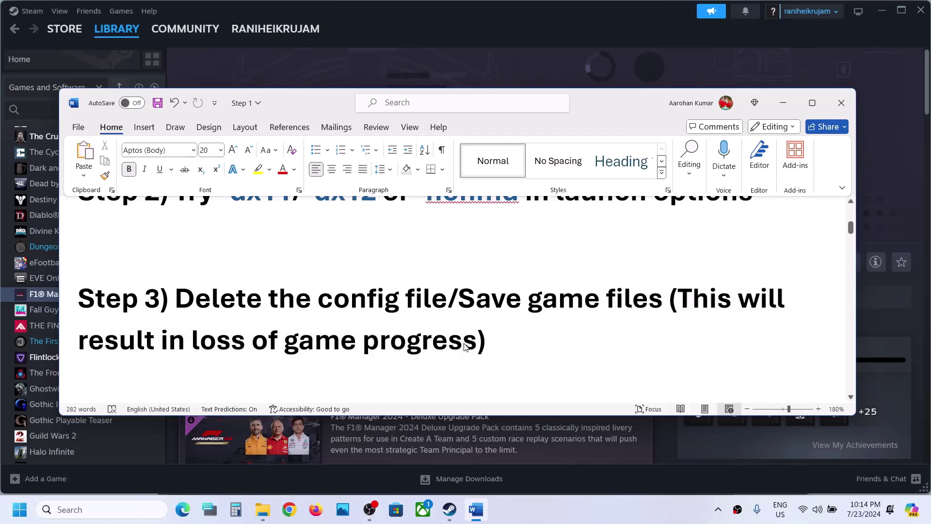
pyautogui.moveTo(460, 305); pyautogui.dragTo(663, 301)
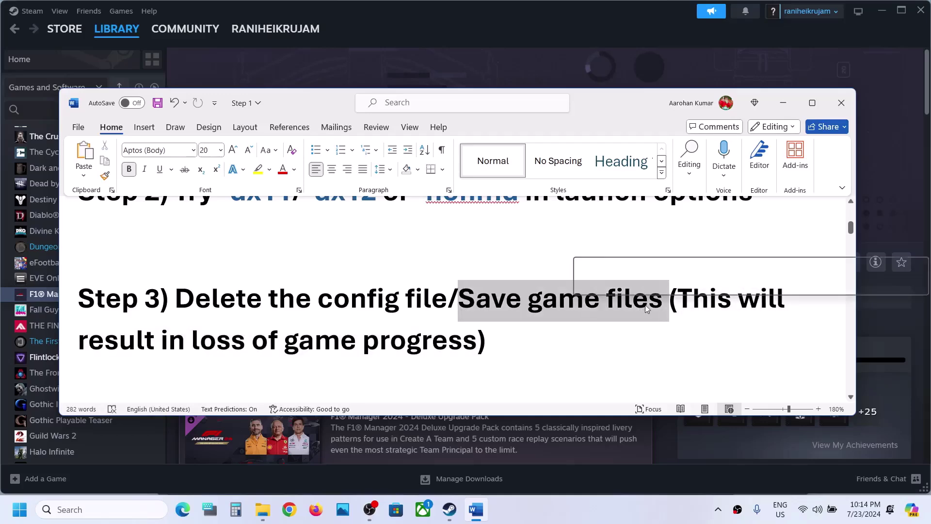
pyautogui.click(783, 103)
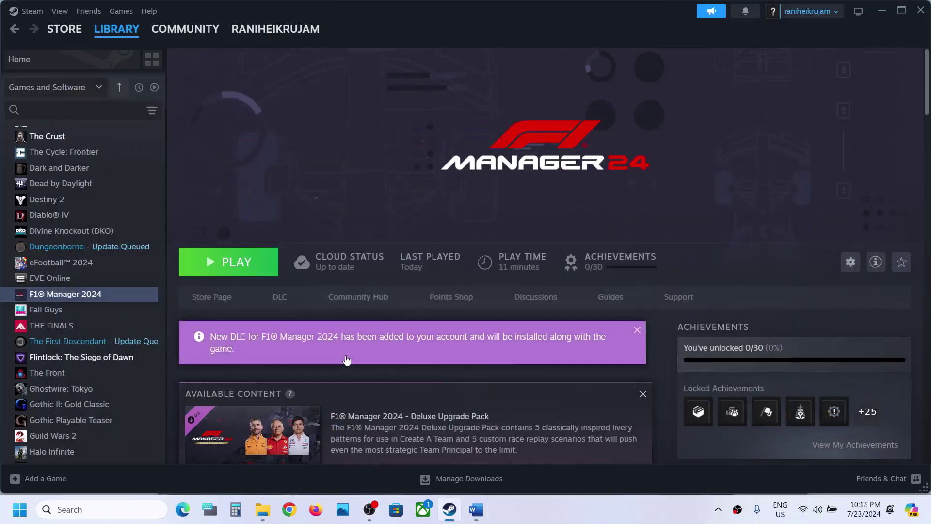
# Step: Return to File Explorer, inspect the F1Manager24 folder's actions in Local without deleting it, and minimize the window
pyautogui.click(262, 509)
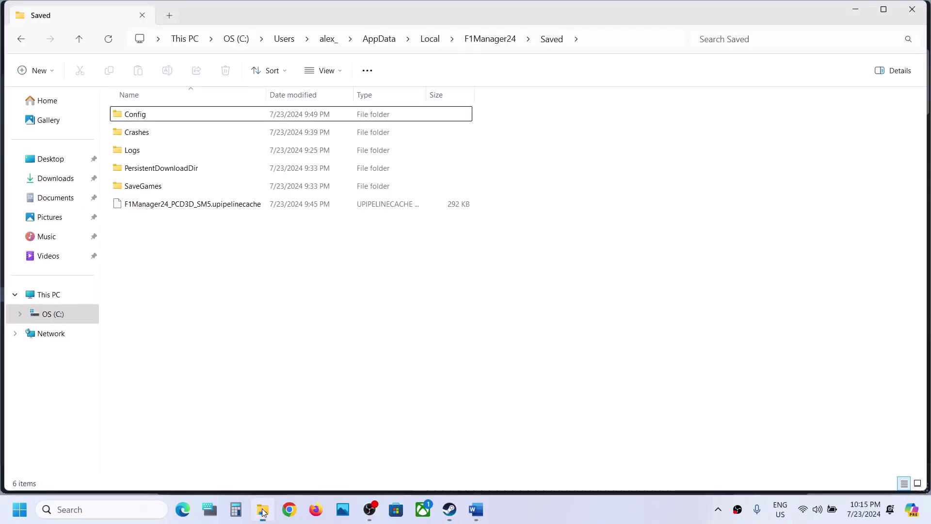
pyautogui.click(78, 42)
pyautogui.click(78, 42)
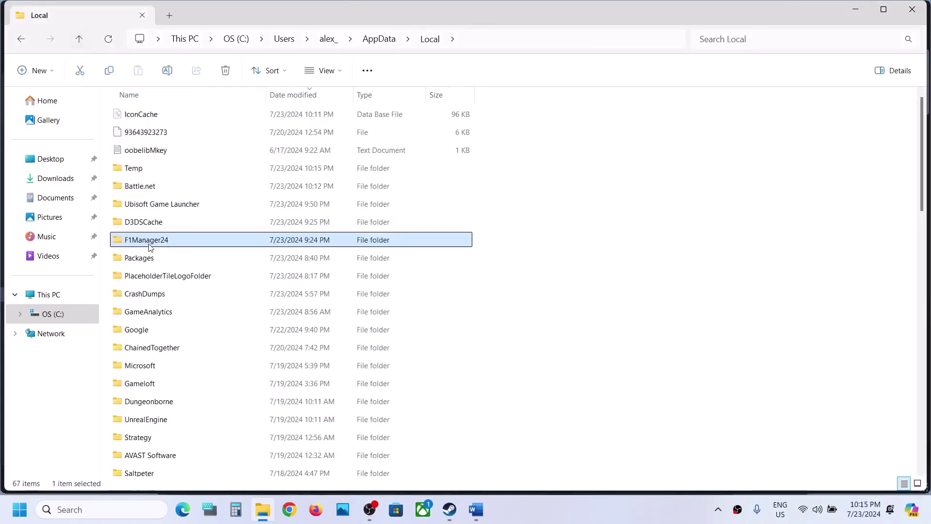
pyautogui.click(468, 43)
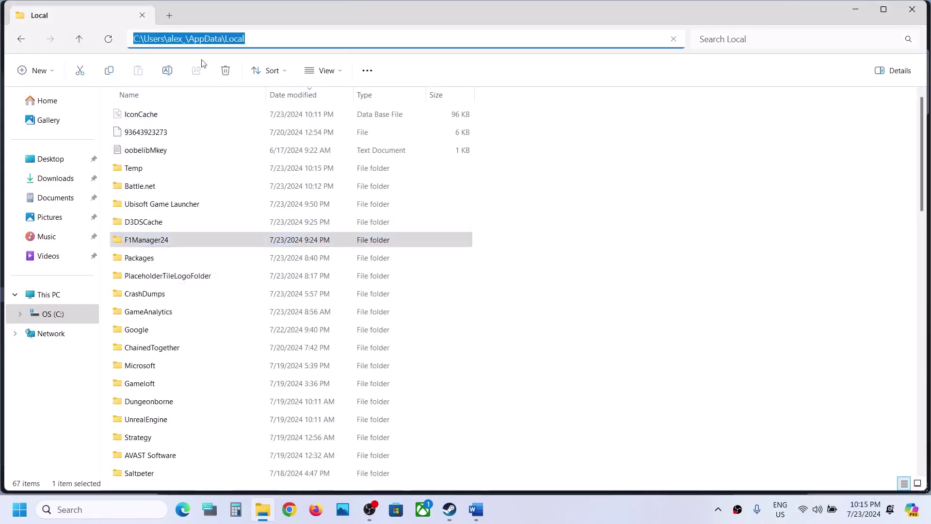
pyautogui.rightClick(143, 243)
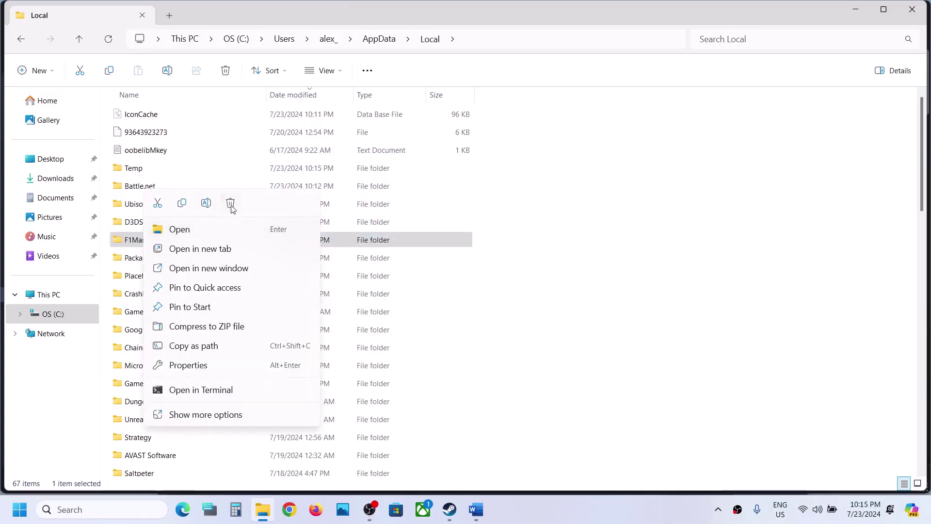
pyautogui.click(645, 231)
pyautogui.click(855, 10)
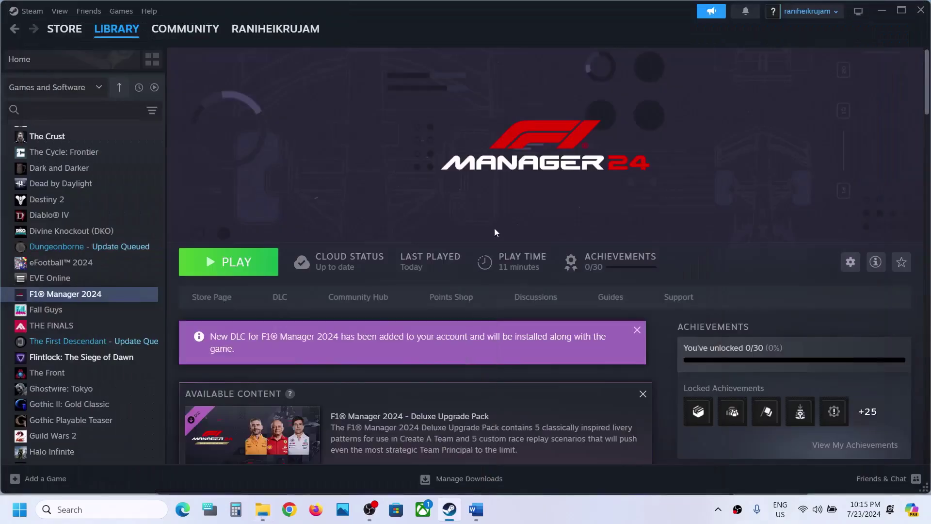
# Step: Read Step 4 in the Word document about running the game as administrator from its installation folder, and minimize the document
pyautogui.click(476, 509)
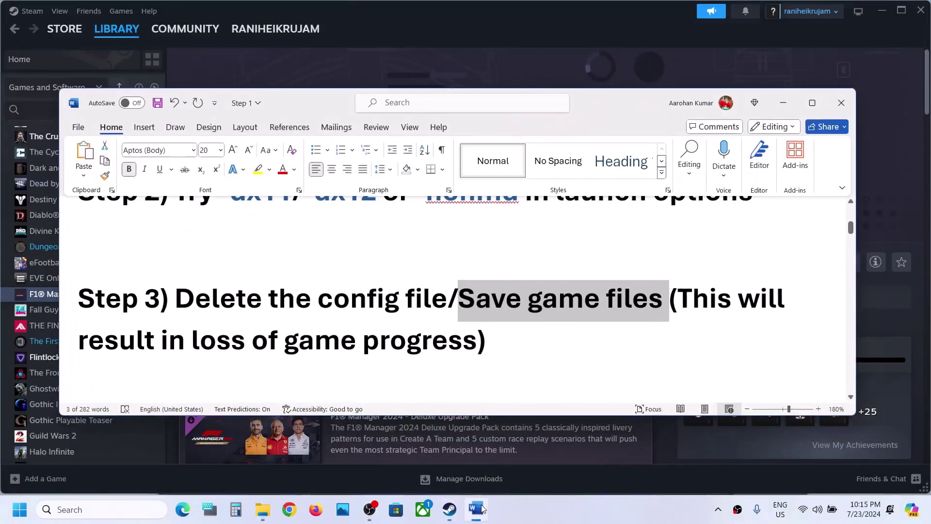
pyautogui.click(521, 329)
pyautogui.scroll(-3, 519, 327)
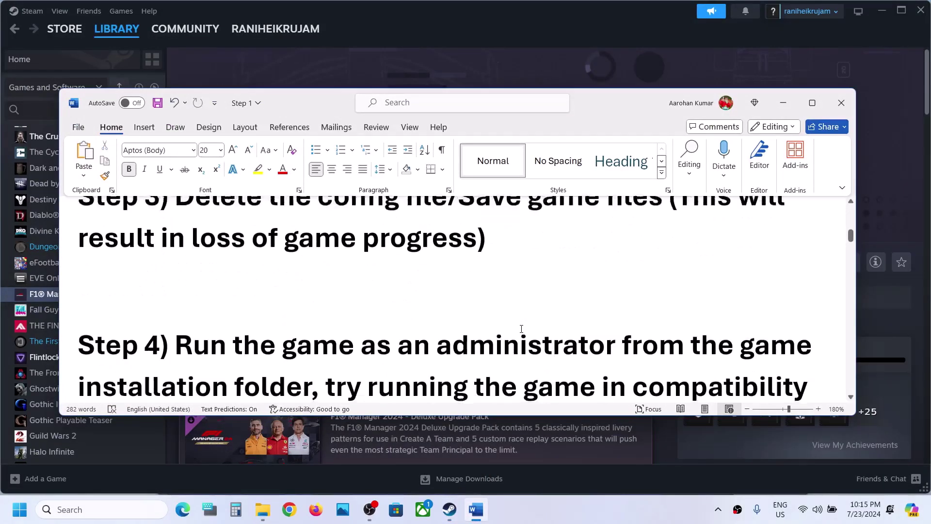
pyautogui.moveTo(190, 314); pyautogui.dragTo(316, 355)
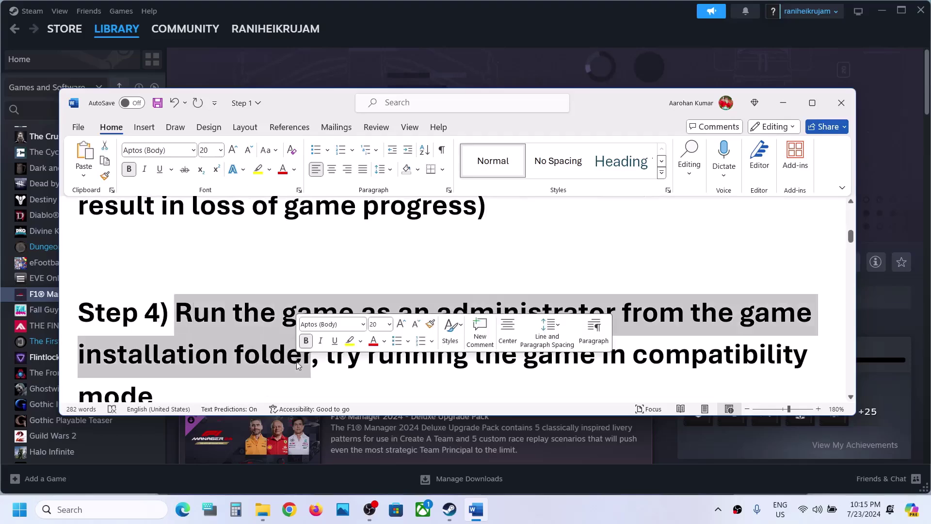
pyautogui.click(782, 103)
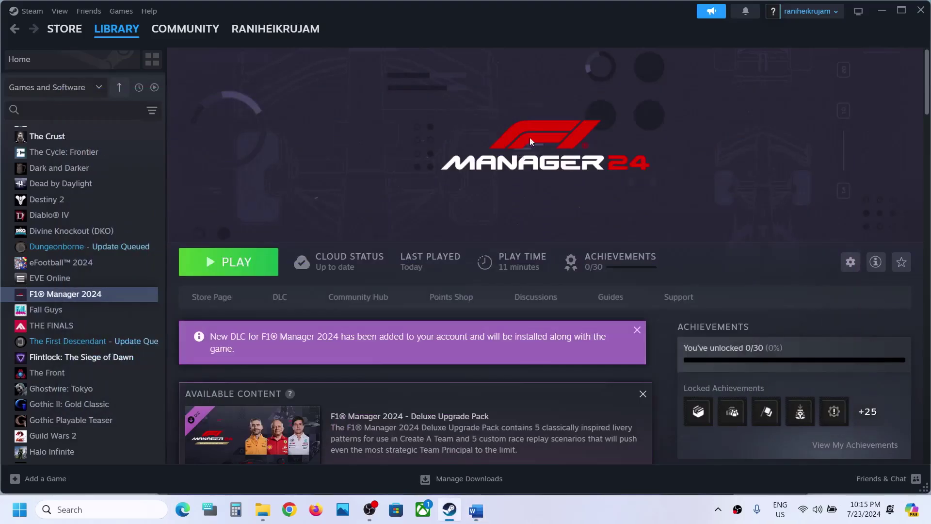
# Step: Browse the local files of F1 Manager 2024 from the Steam library and open F1Manager24\Binaries\Win64 in its installation folder
pyautogui.rightClick(104, 302)
pyautogui.moveTo(142, 375)
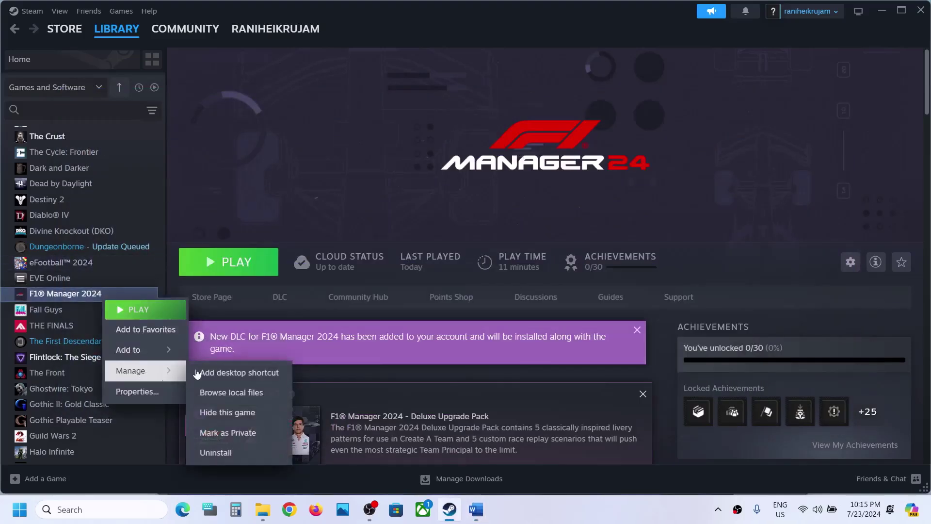
pyautogui.click(260, 391)
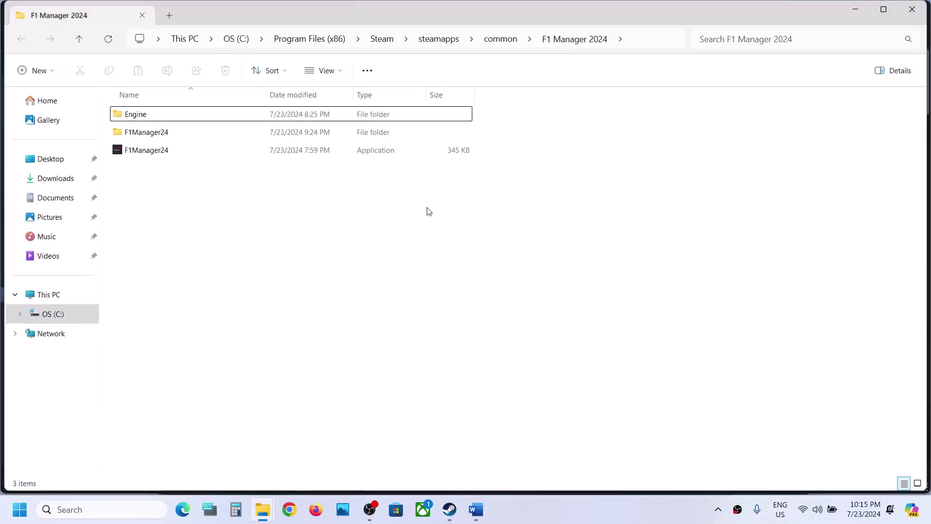
pyautogui.click(152, 136)
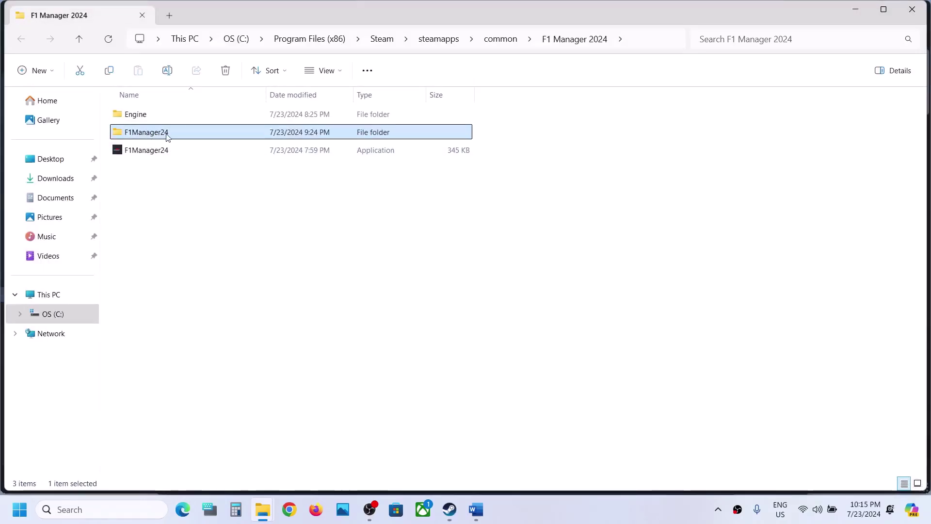
pyautogui.doubleClick(155, 137)
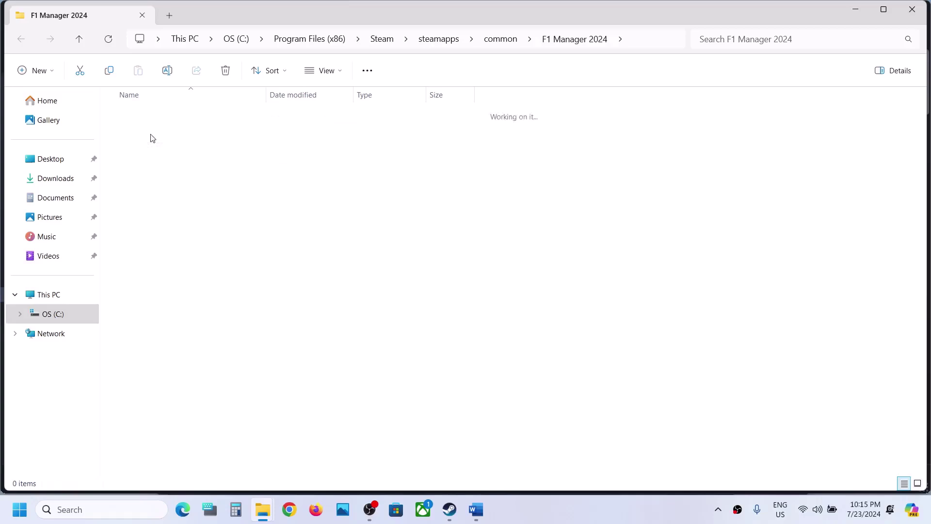
pyautogui.doubleClick(159, 117)
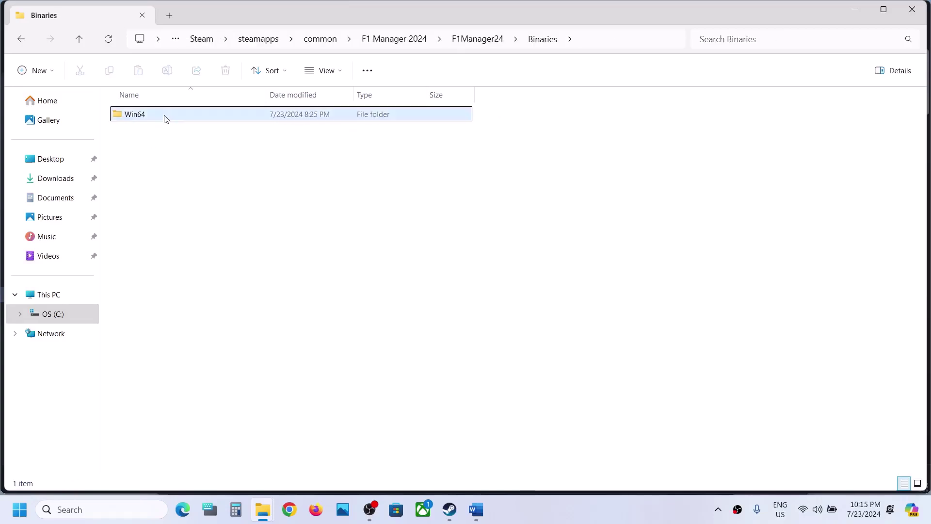
pyautogui.doubleClick(163, 117)
# Step: Set the F1Manager24 application in Win64 to run as an administrator in its compatibility properties, apply it and close the dialog
pyautogui.click(155, 300)
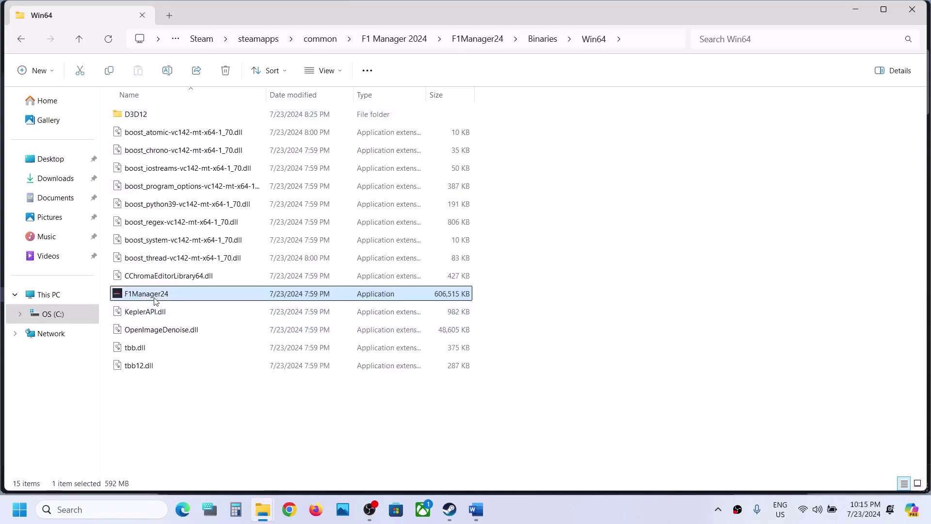
pyautogui.rightClick(181, 299)
pyautogui.click(250, 237)
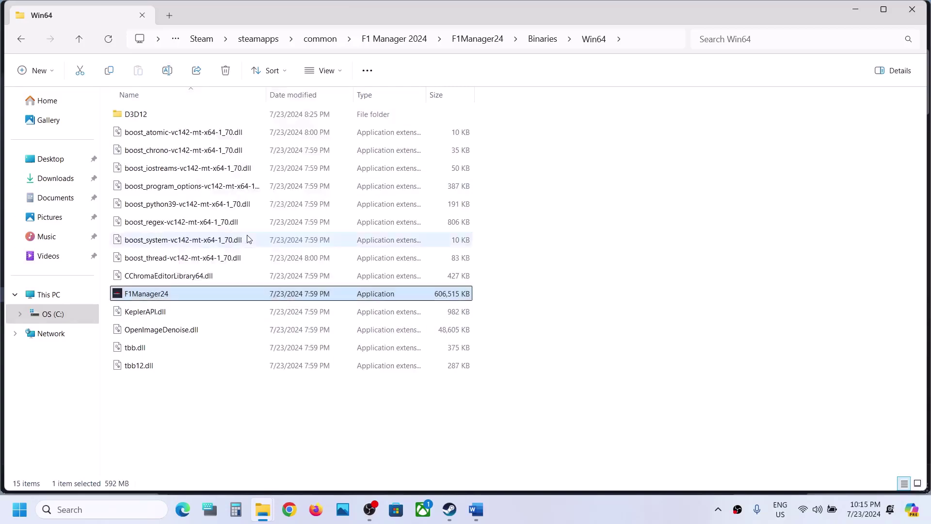
pyautogui.click(245, 191)
pyautogui.moveTo(295, 174); pyautogui.dragTo(356, 61)
pyautogui.click(269, 270)
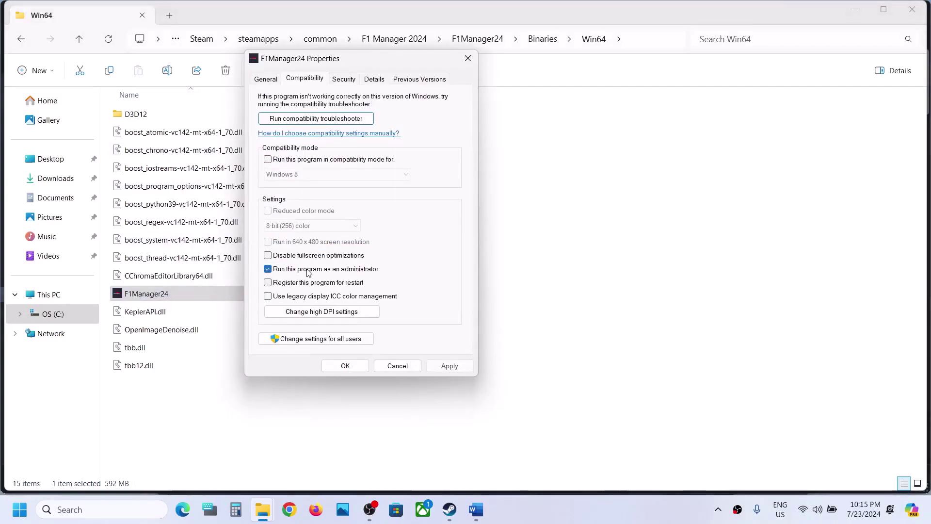
pyautogui.click(435, 370)
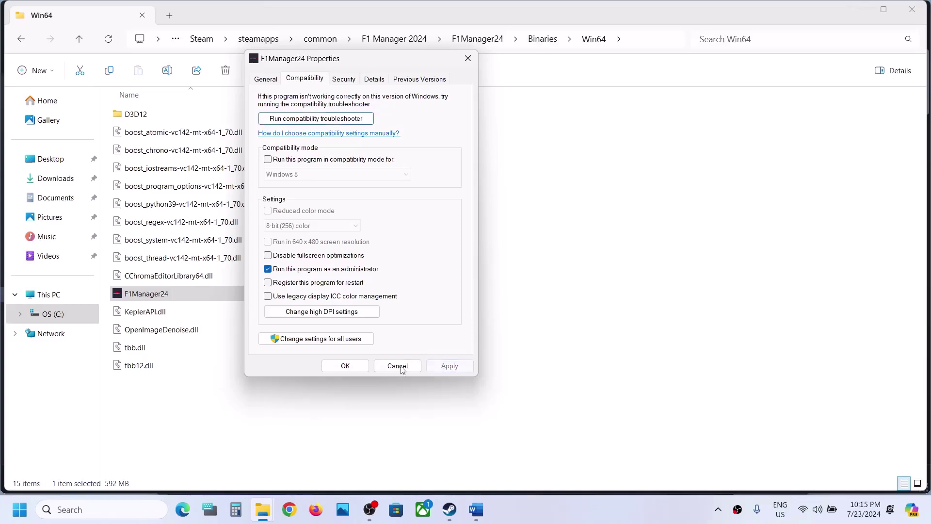
pyautogui.click(353, 367)
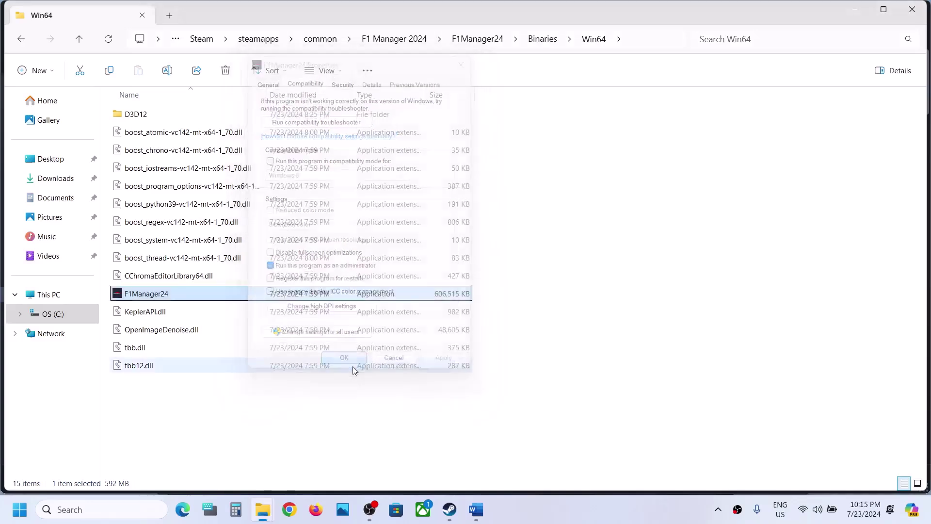
# Step: Reopen the F1Manager24 application's compatibility properties, enable compatibility mode for Windows 8 and apply it
pyautogui.rightClick(179, 297)
pyautogui.click(226, 235)
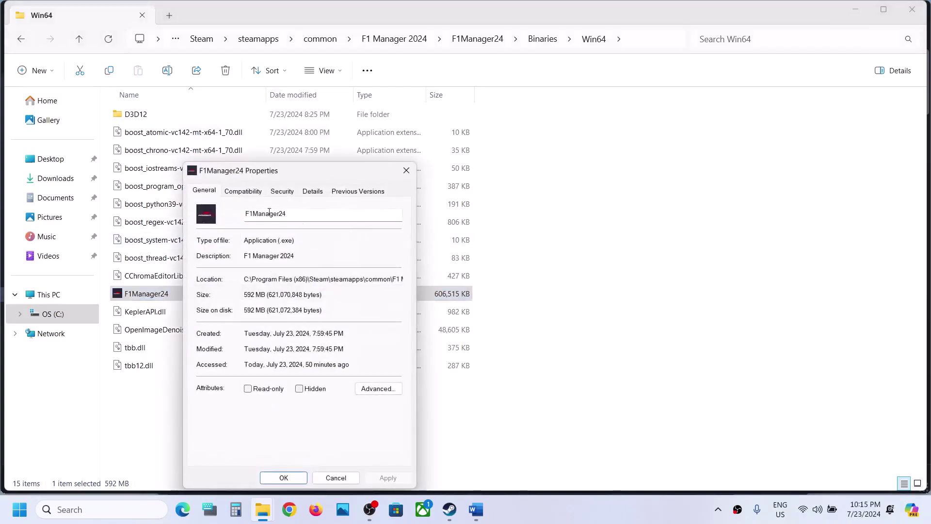
pyautogui.click(244, 190)
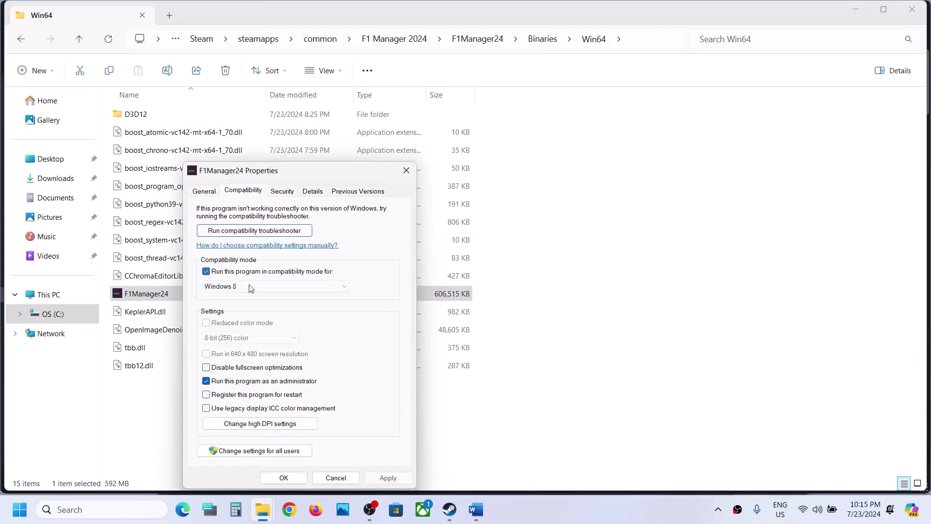
pyautogui.click(387, 478)
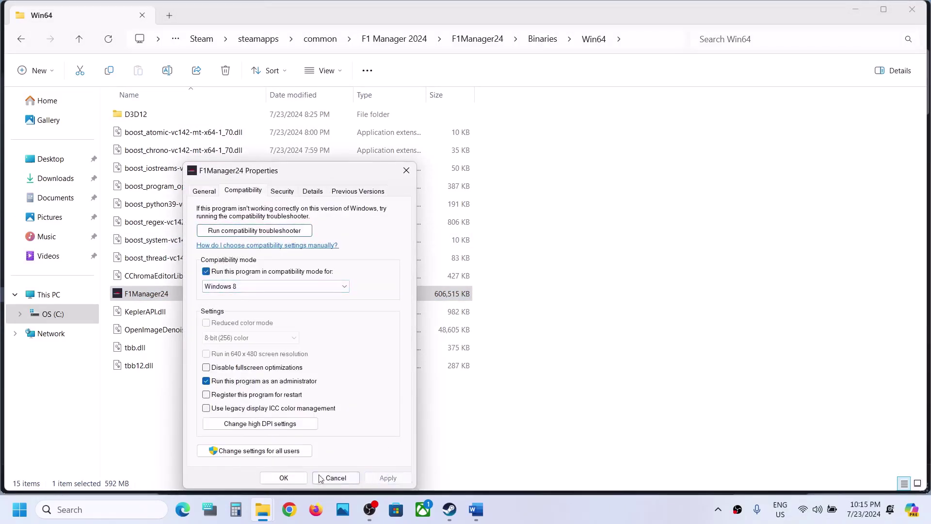
pyautogui.click(140, 296)
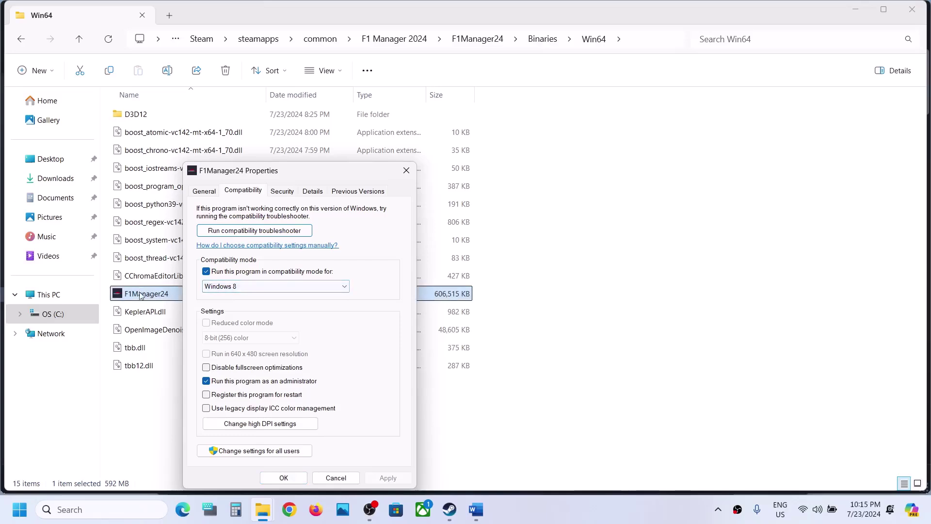
# Step: Switch the F1Manager24 application's compatibility mode to Windows 7, disable fullscreen optimizations, apply the changes and close its properties
pyautogui.click(259, 287)
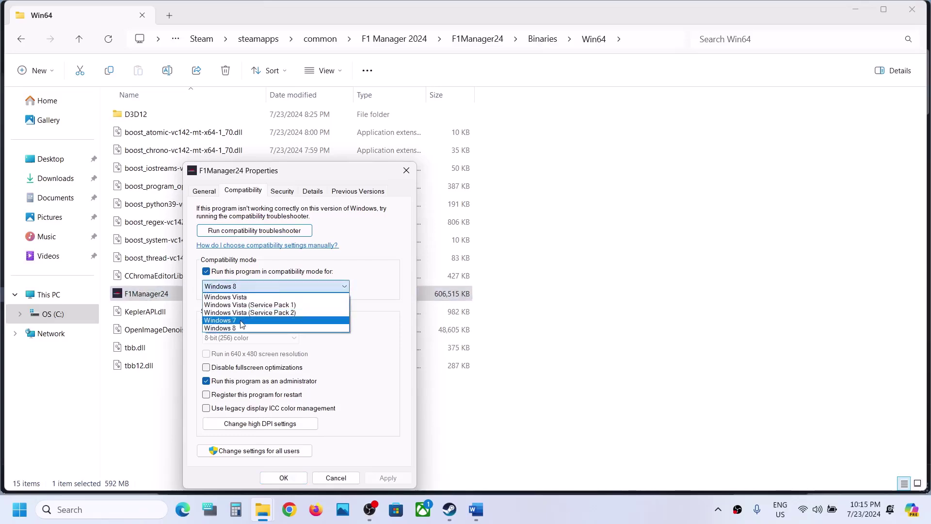
pyautogui.click(241, 324)
pyautogui.click(388, 477)
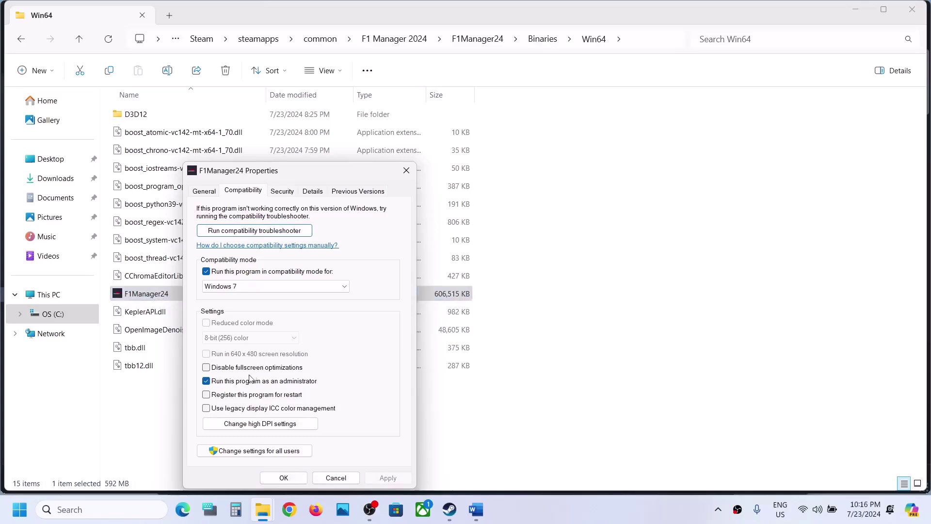
pyautogui.click(207, 369)
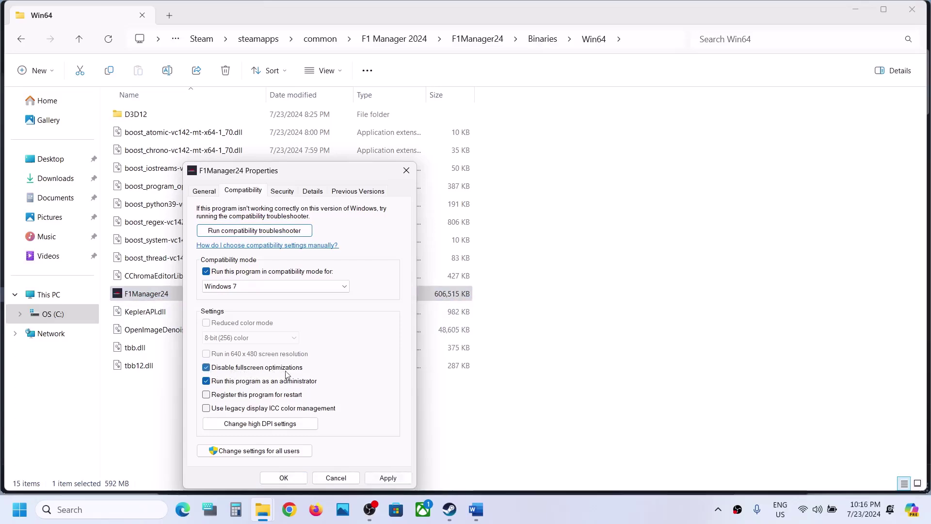
pyautogui.click(388, 477)
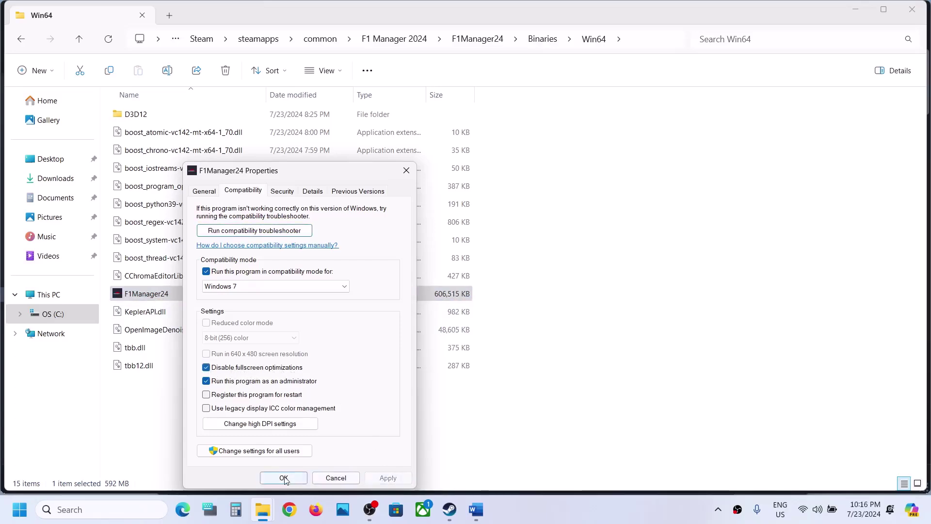
pyautogui.click(284, 478)
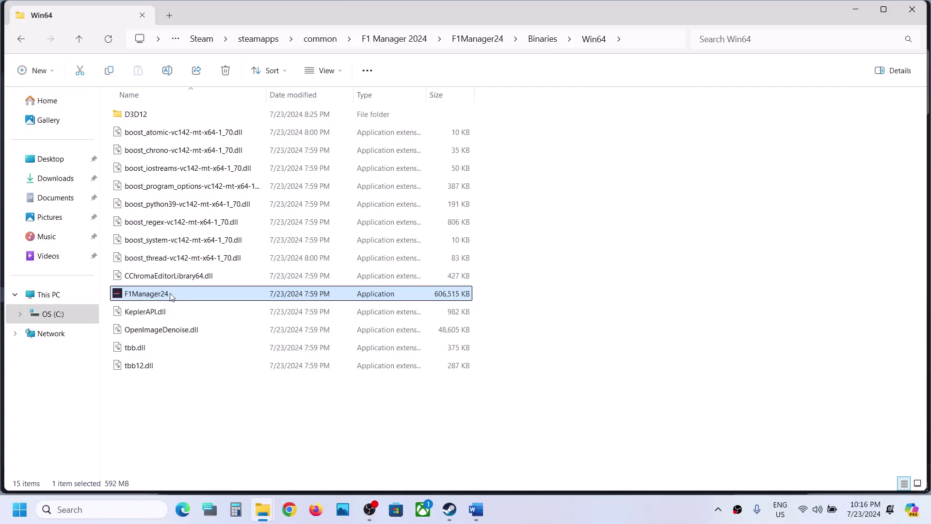
# Step: Go back up to the F1 Manager 2024 folder and set its F1Manager24 application to run as an administrator, applying the change
pyautogui.click(83, 41)
pyautogui.click(82, 41)
pyautogui.click(82, 40)
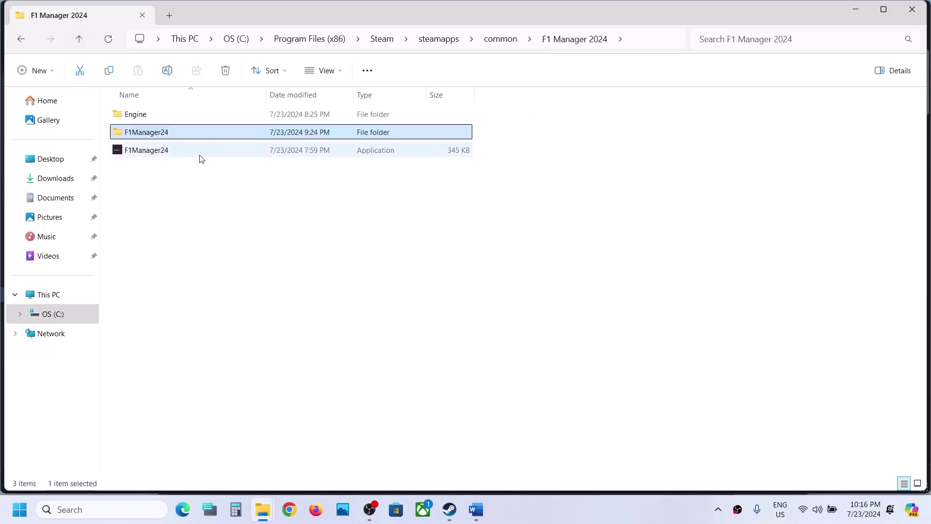
pyautogui.click(161, 151)
pyautogui.rightClick(170, 151)
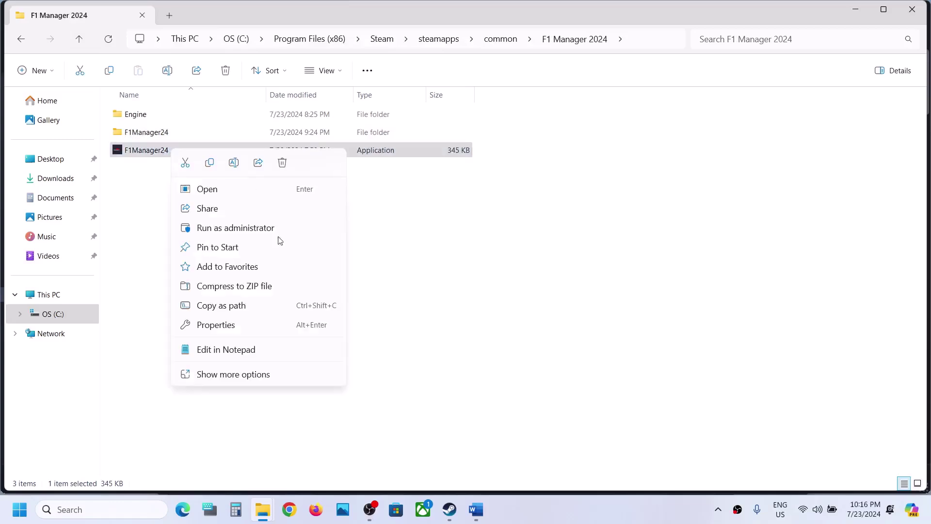
pyautogui.click(220, 328)
pyautogui.click(235, 178)
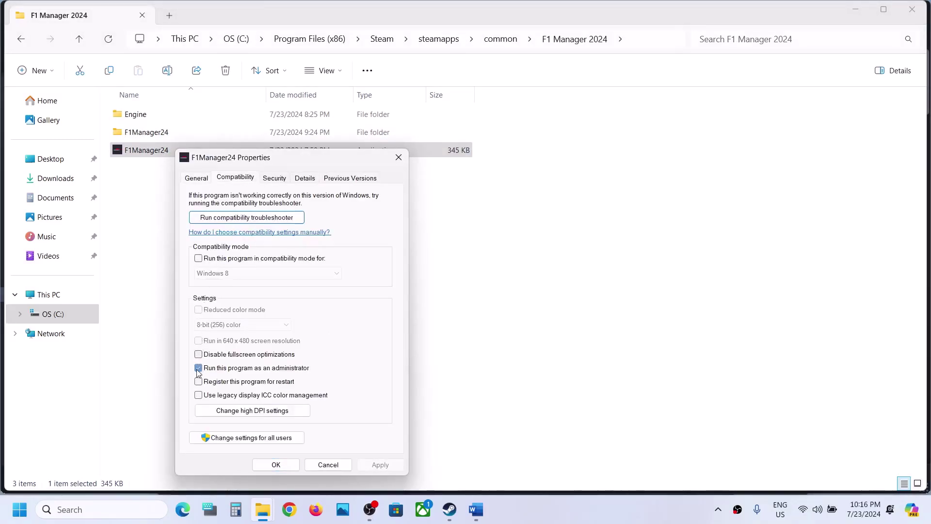
pyautogui.click(378, 464)
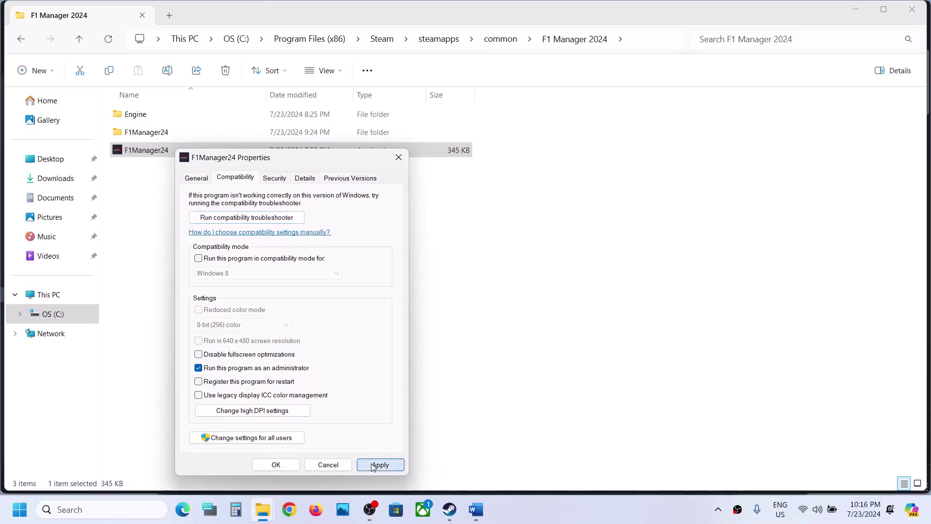
# Step: Apply compatibility mode for Windows 8, switch it to Windows 7 with fullscreen optimizations disabled, apply again and close the properties
pyautogui.click(199, 259)
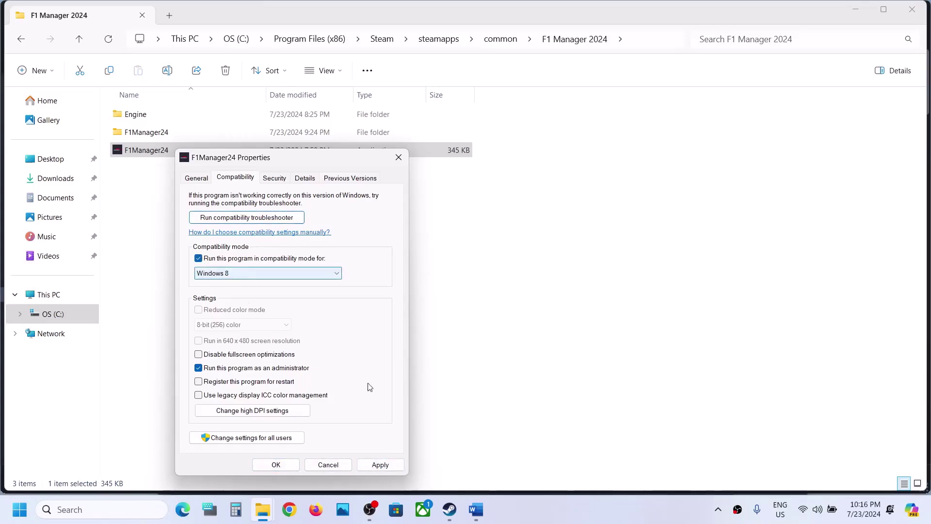
pyautogui.click(376, 465)
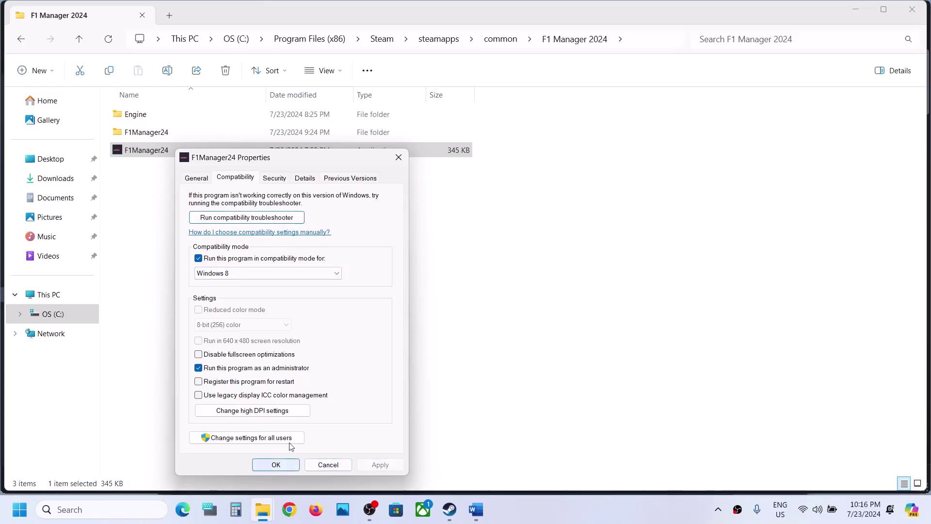
pyautogui.click(245, 275)
pyautogui.click(226, 309)
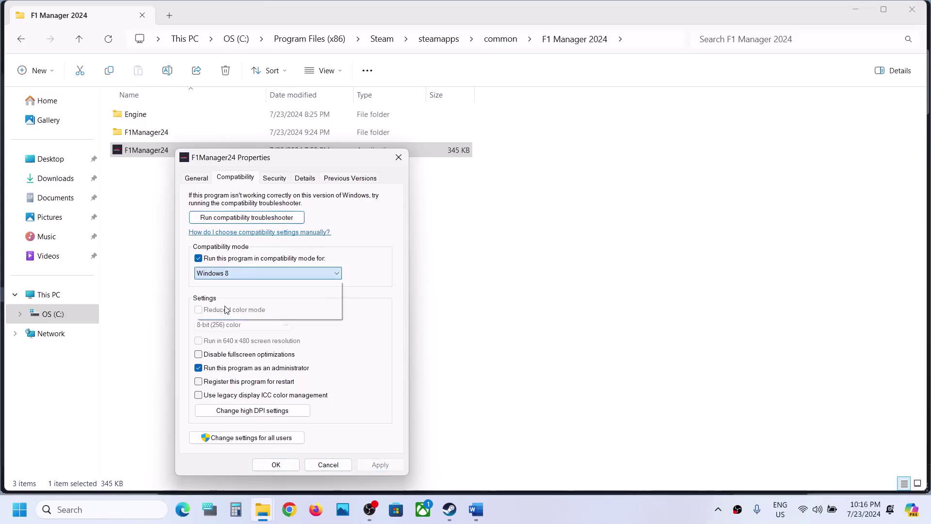
pyautogui.click(372, 465)
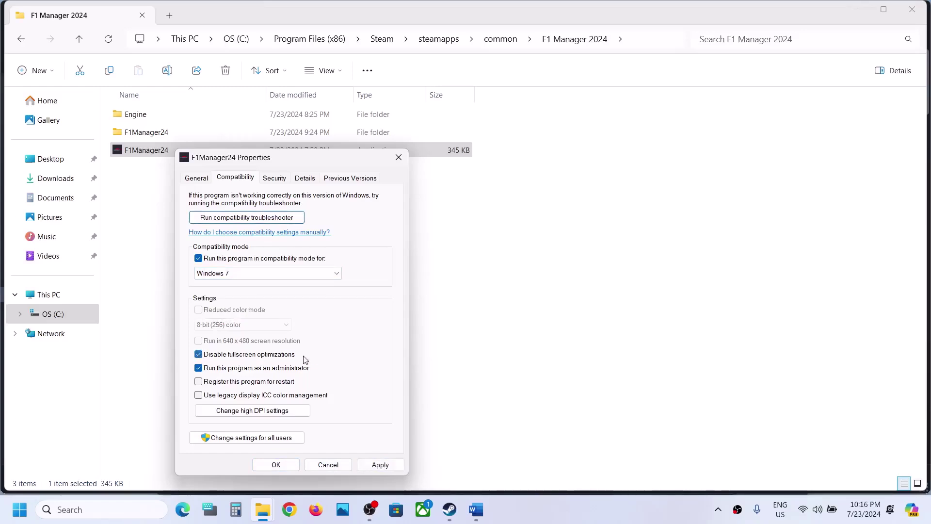
pyautogui.click(380, 465)
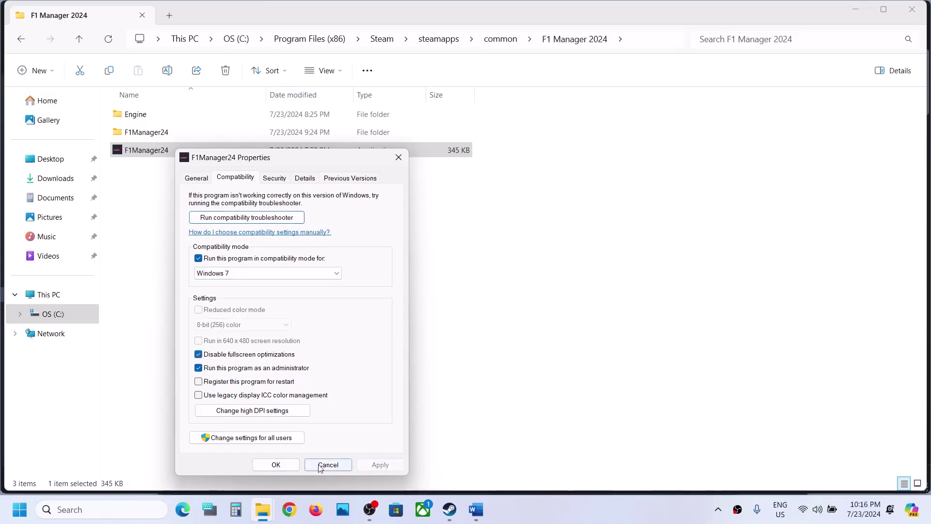
pyautogui.click(287, 466)
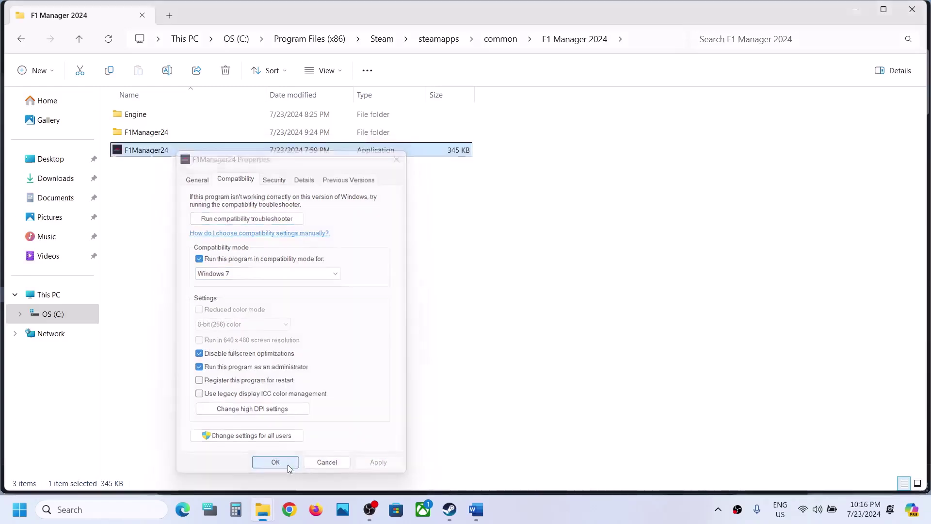
# Step: Turn off compatibility mode, disabled fullscreen optimizations and run as administrator for the F1Manager24 application in the F1 Manager 2024 folder
pyautogui.rightClick(153, 152)
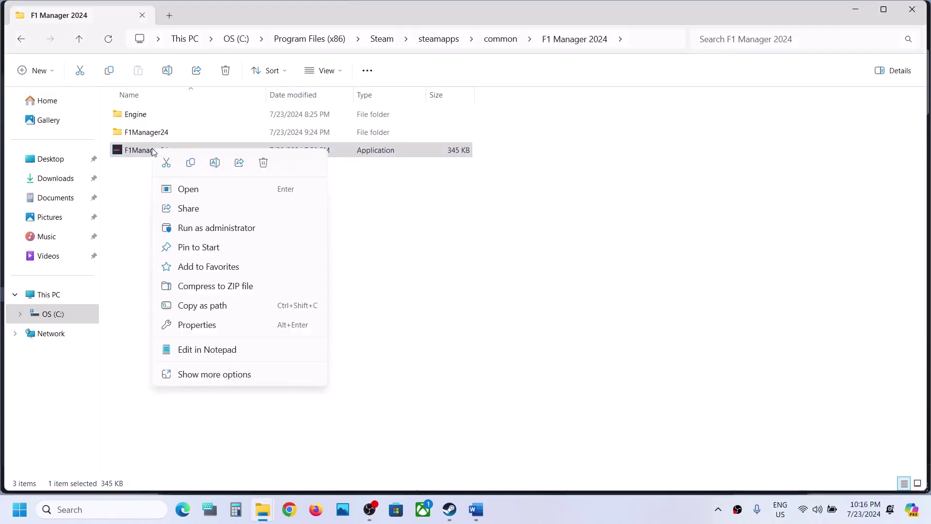
pyautogui.click(196, 324)
pyautogui.click(220, 180)
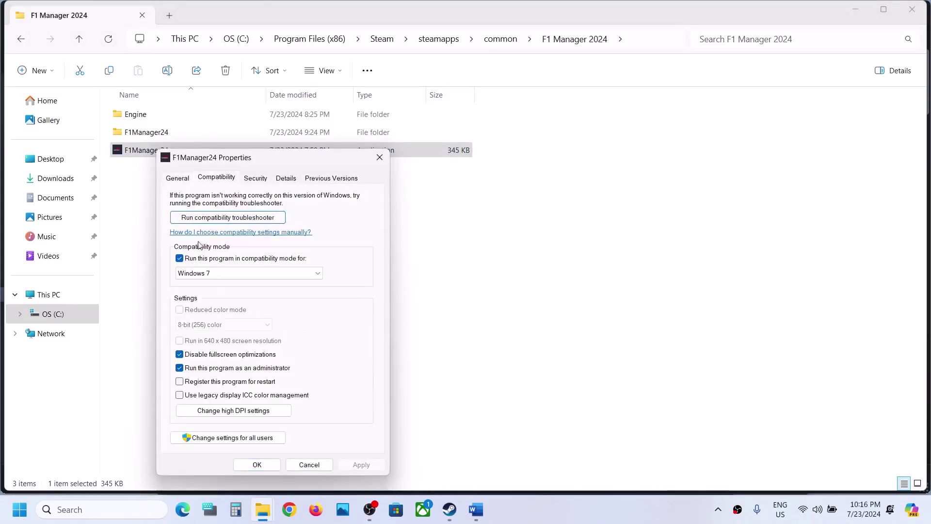
pyautogui.click(180, 259)
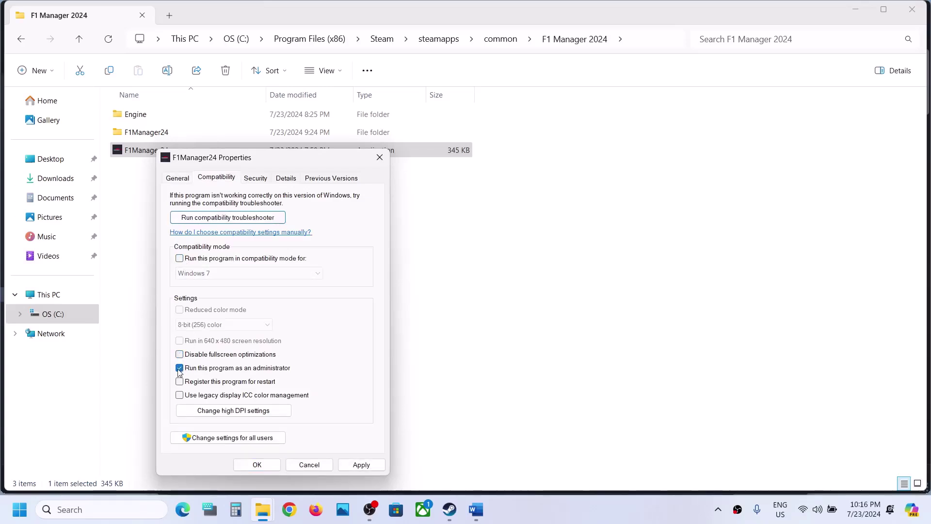
pyautogui.click(374, 465)
pyautogui.click(257, 465)
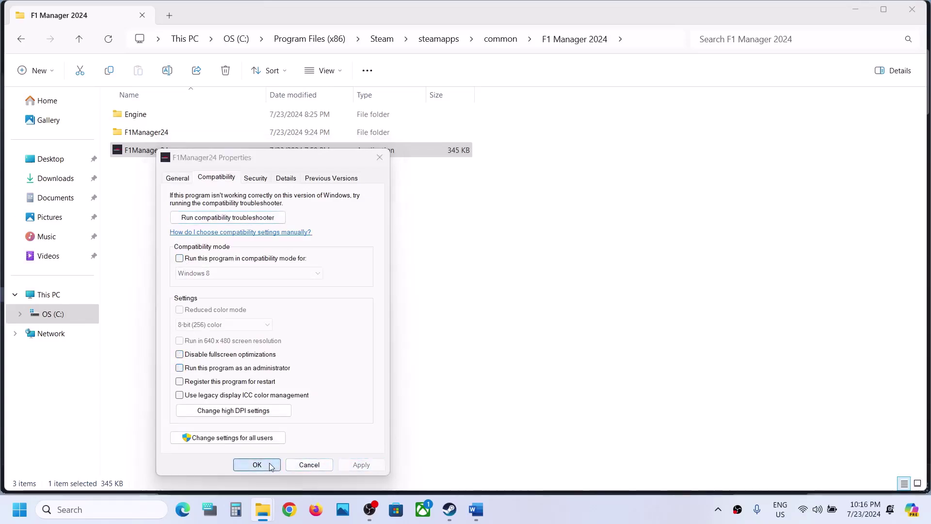
# Step: Open the Win64 folder inside F1Manager24\Binaries
pyautogui.click(168, 136)
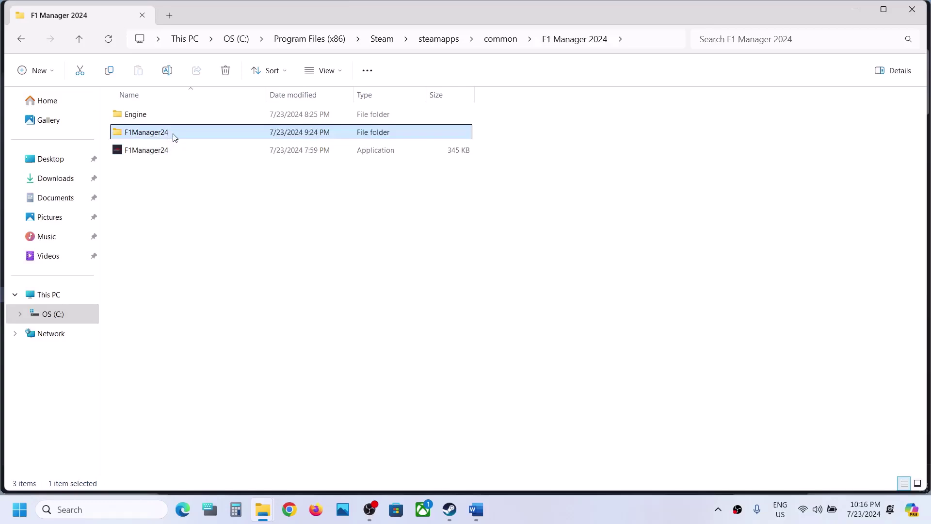
pyautogui.doubleClick(173, 137)
pyautogui.doubleClick(163, 122)
pyautogui.doubleClick(163, 121)
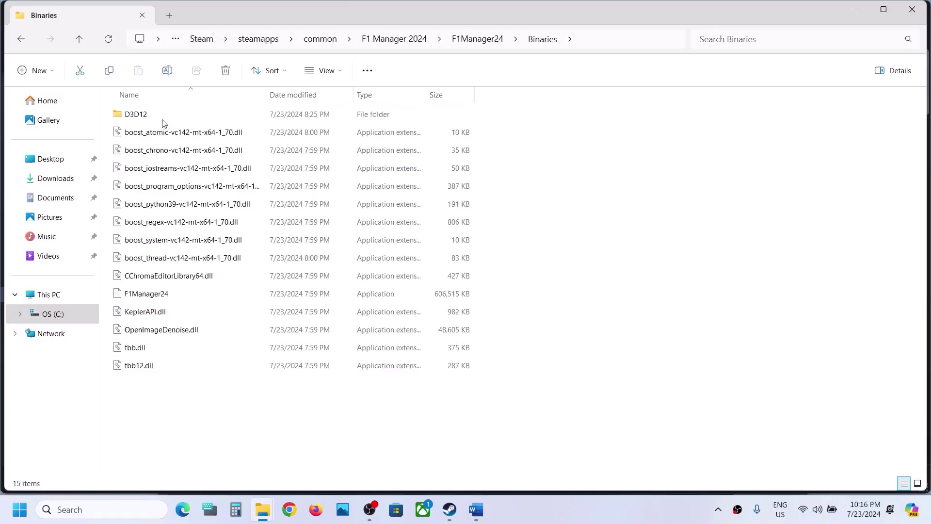
# Step: Turn off compatibility mode, disabled fullscreen optimizations and run as administrator for the F1Manager24 application in Win64, and save the changes
pyautogui.rightClick(145, 293)
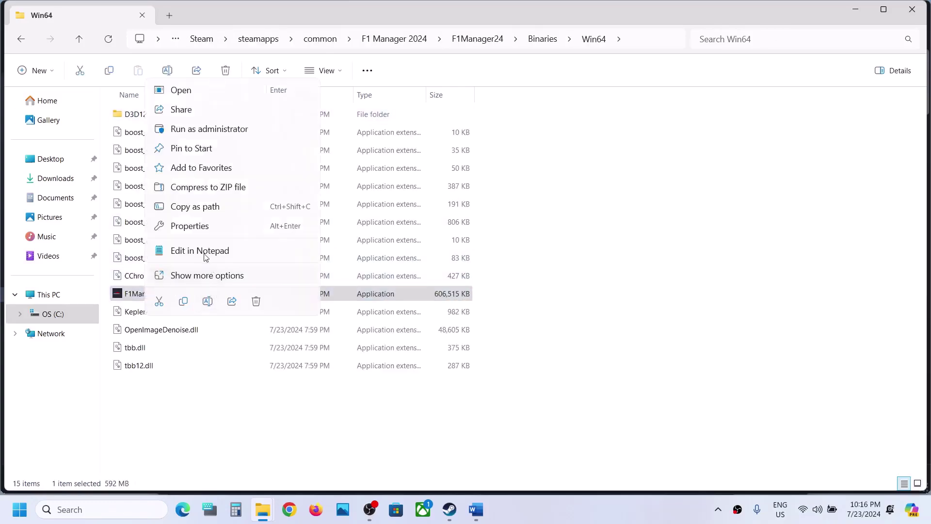
pyautogui.click(194, 225)
pyautogui.click(213, 191)
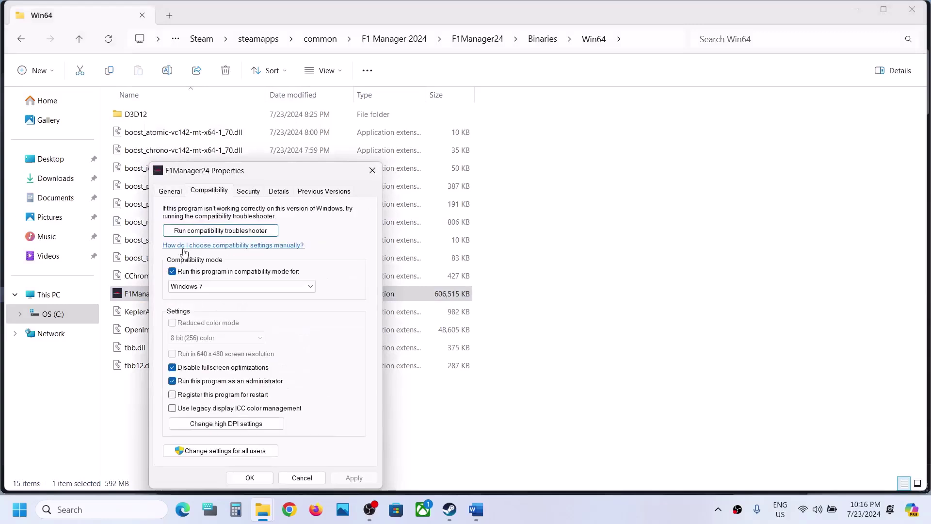
pyautogui.click(172, 272)
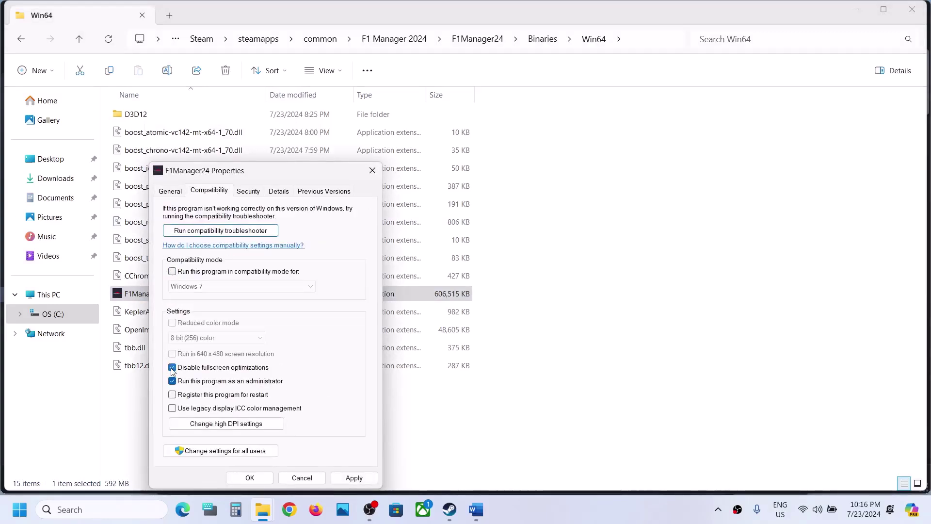
pyautogui.click(366, 478)
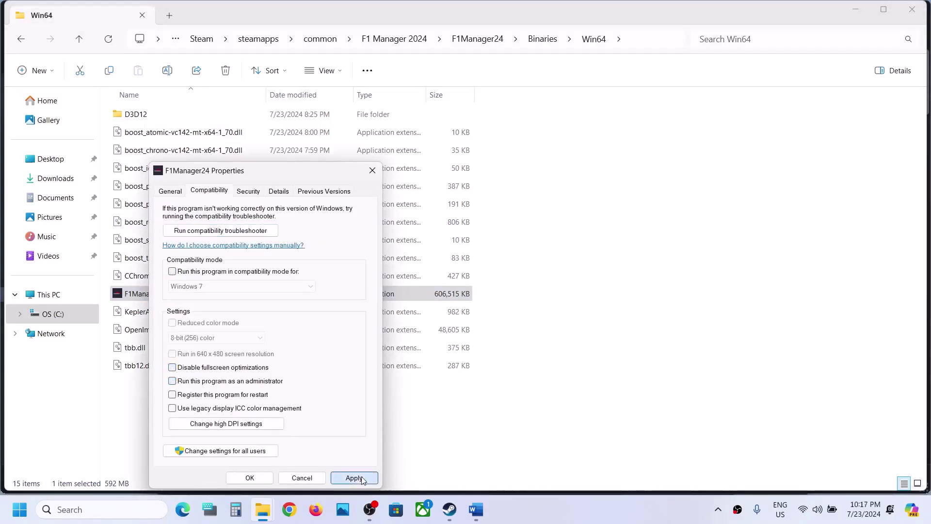
pyautogui.click(250, 477)
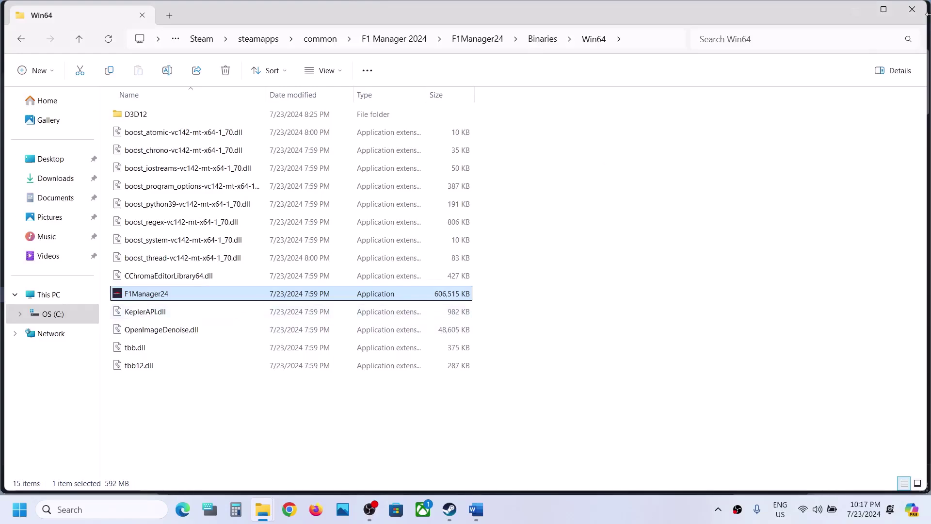
# Step: Close the Win64 folder window, switch to the Word document and maximize it with Step 5 in view
pyautogui.click(911, 9)
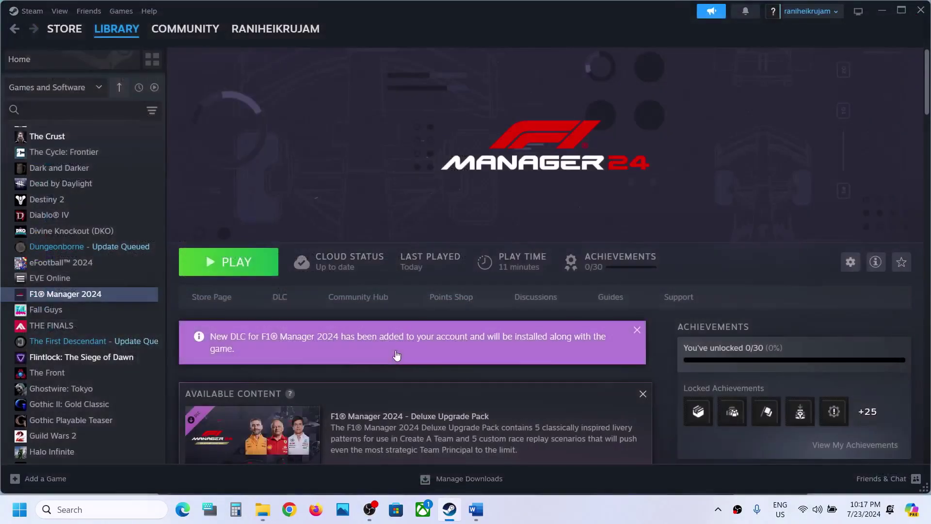
pyautogui.scroll(-1, 394, 350)
pyautogui.click(475, 509)
pyautogui.scroll(-5, 309, 288)
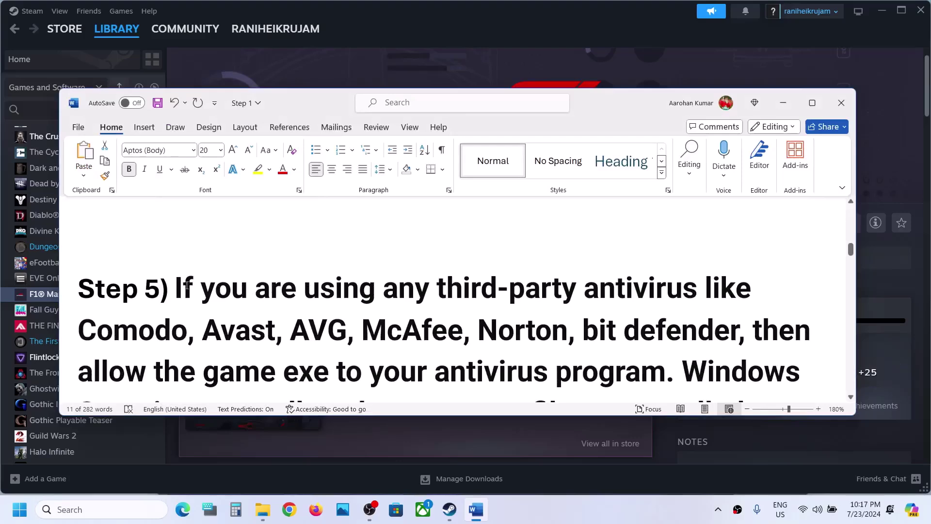
pyautogui.moveTo(177, 287); pyautogui.dragTo(507, 290)
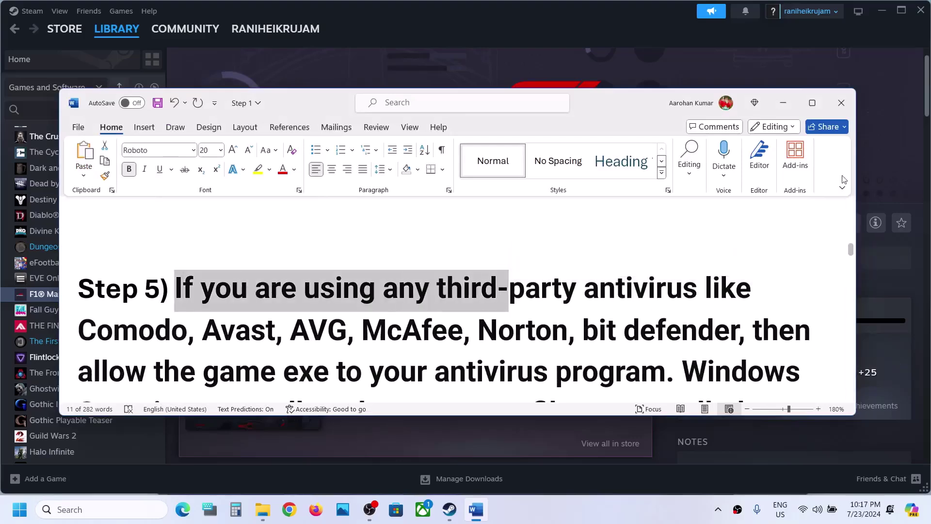
pyautogui.click(812, 103)
pyautogui.scroll(3, 514, 341)
pyautogui.scroll(-1, 227, 308)
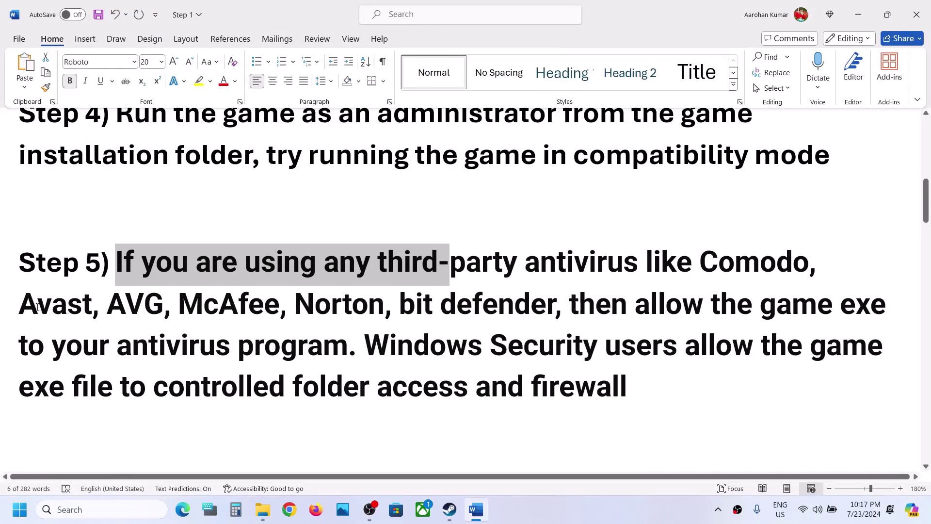
# Step: Read Step 5 about allowing the game exe in third-party antivirus programs, controlled folder access and the firewall
pyautogui.moveTo(38, 306); pyautogui.dragTo(342, 343)
pyautogui.click(323, 344)
pyautogui.moveTo(132, 256); pyautogui.dragTo(385, 307)
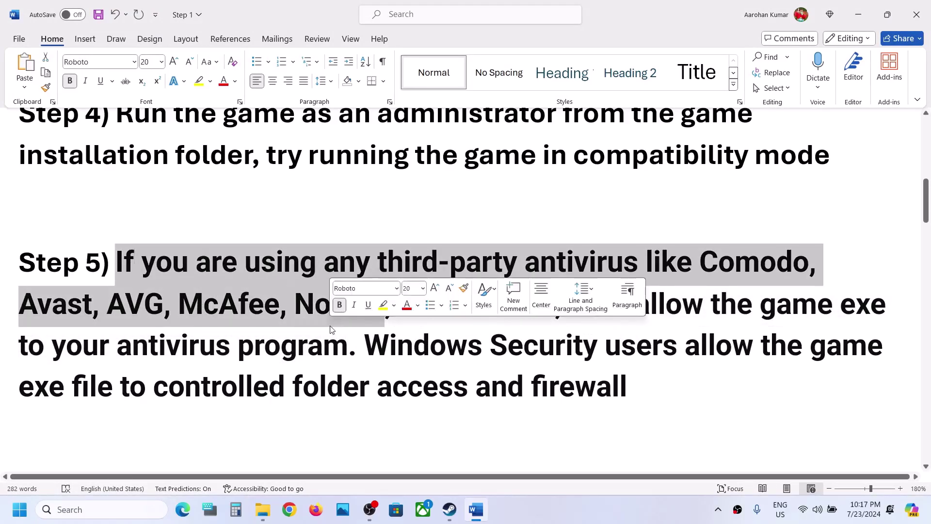
pyautogui.click(421, 387)
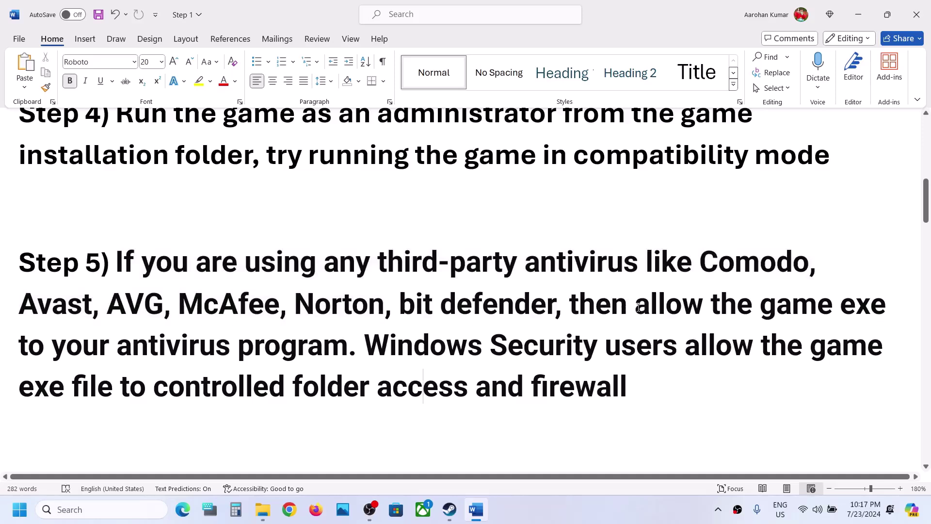
pyautogui.moveTo(638, 306); pyautogui.dragTo(348, 345)
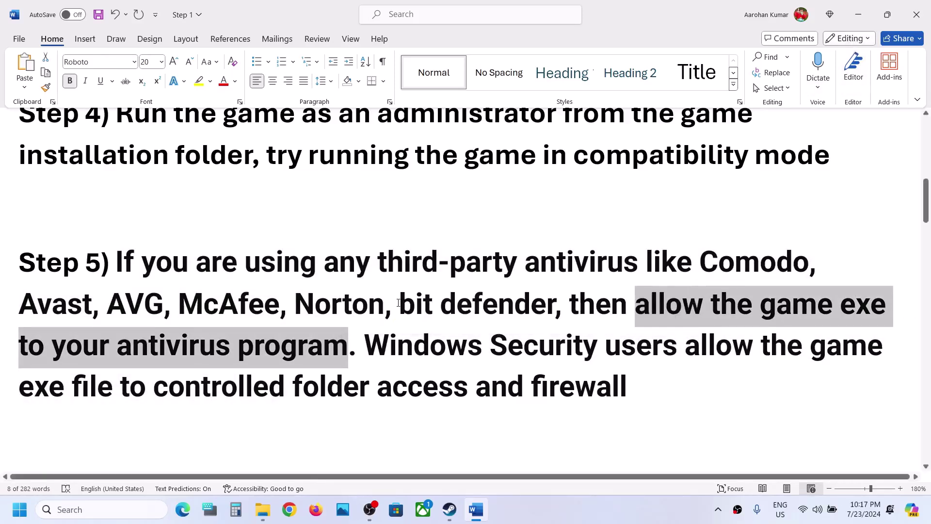
# Step: Open the Virus & threat protection page of Windows Security from the Privacy & security settings of Windows
pyautogui.press('super+i')
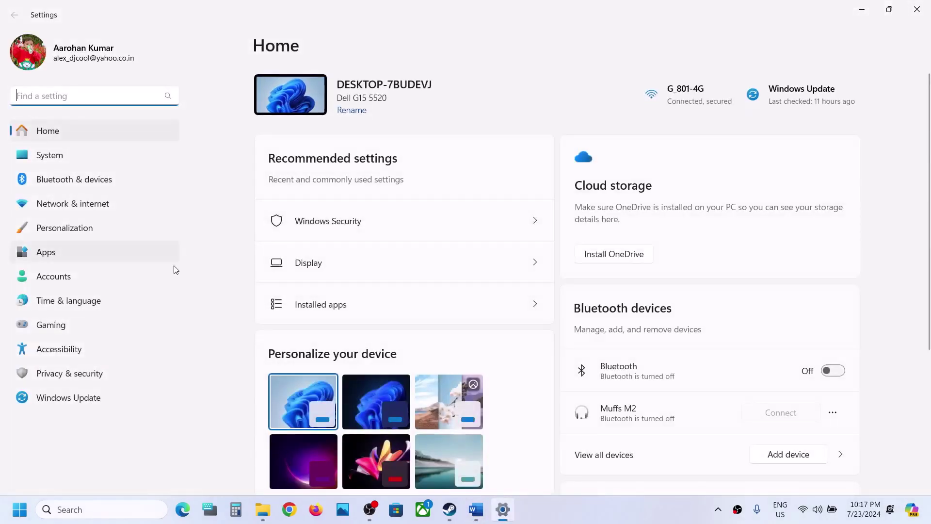
pyautogui.click(91, 379)
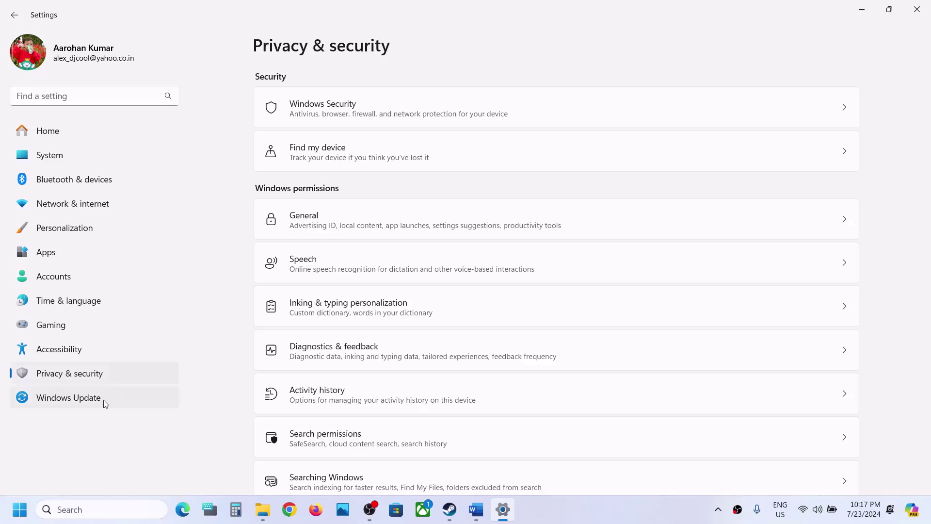
pyautogui.click(311, 108)
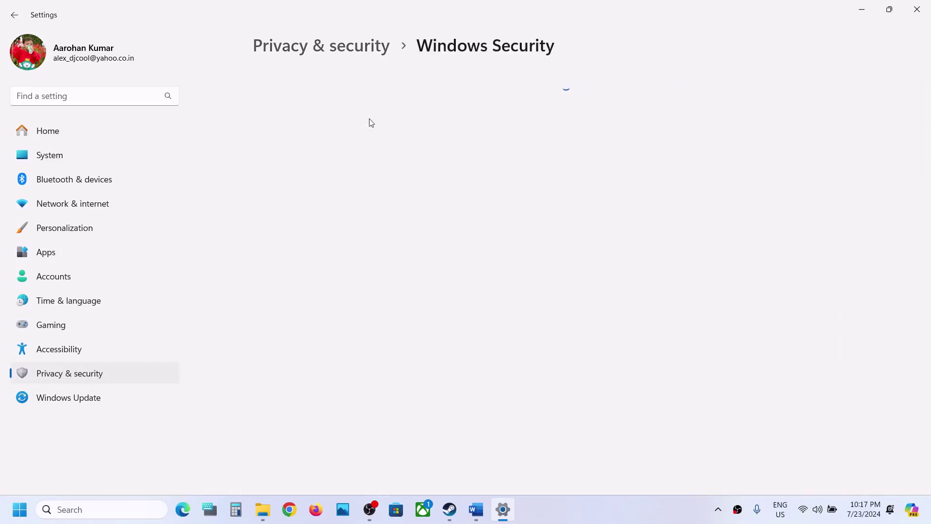
pyautogui.click(326, 184)
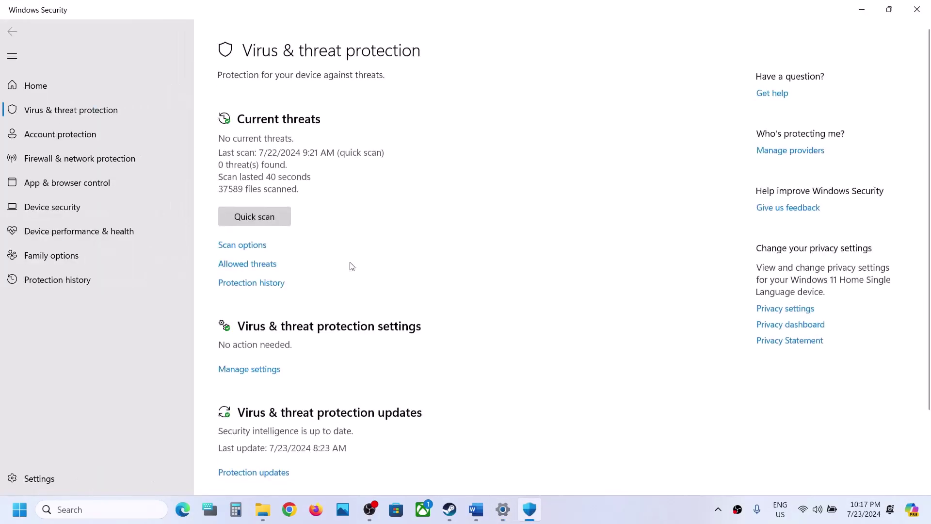
# Step: Open the list of apps allowed through Controlled folder access in the ransomware protection settings
pyautogui.scroll(-3, 349, 264)
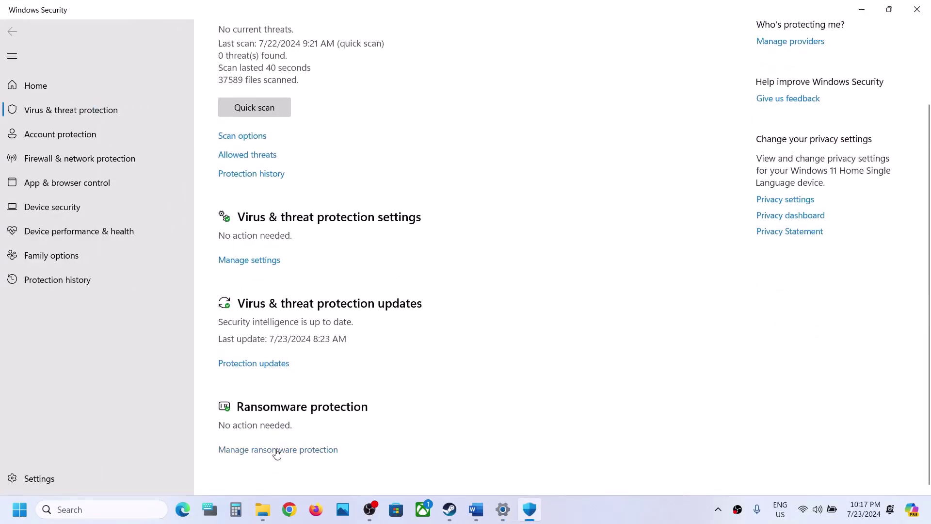
pyautogui.click(298, 452)
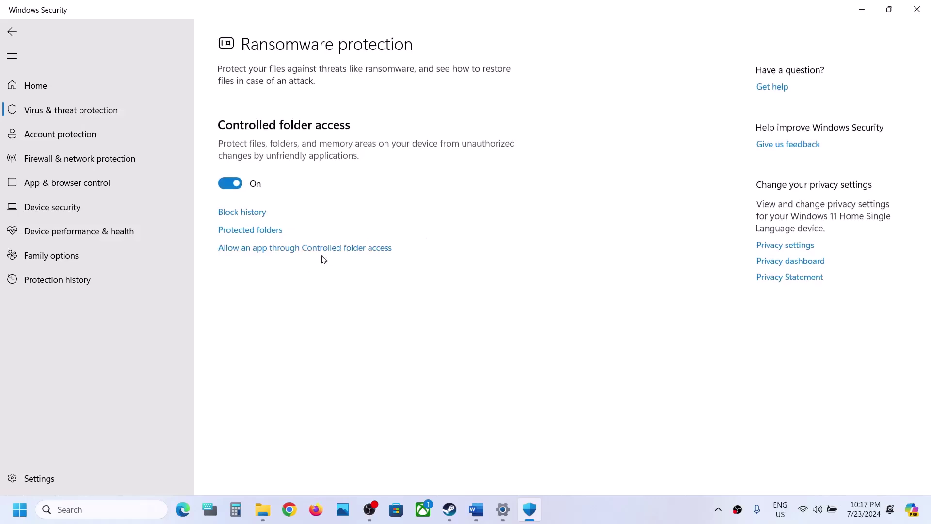
pyautogui.click(318, 251)
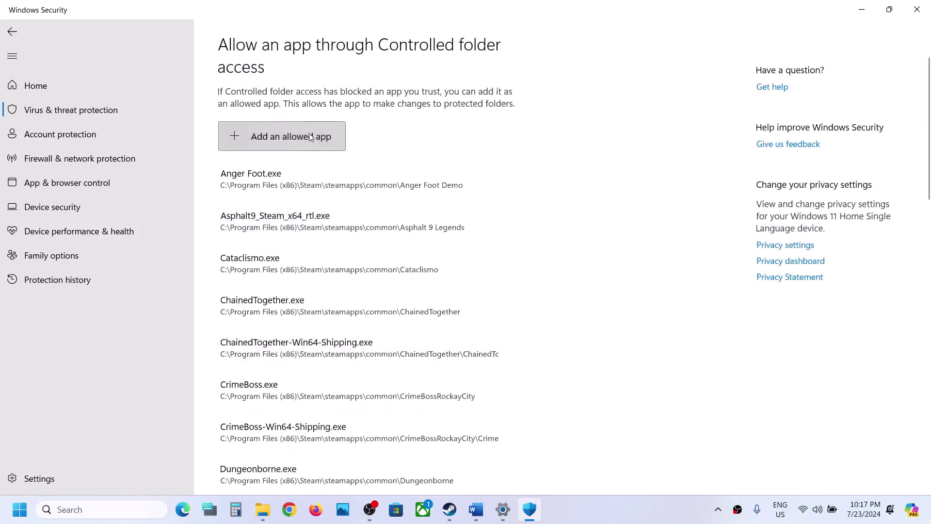
# Step: Start adding an allowed app by browsing all apps, and open the OS (C:) drive in the file chooser
pyautogui.click(287, 135)
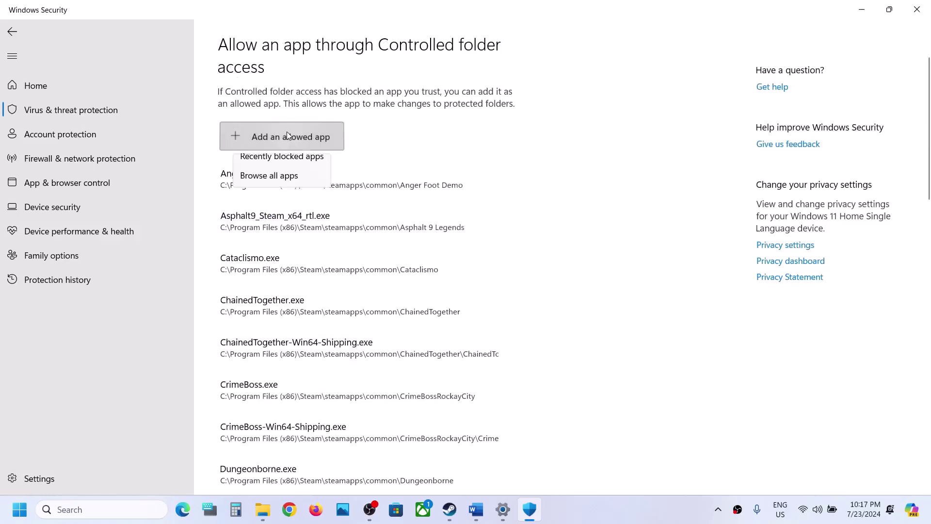
pyautogui.click(272, 183)
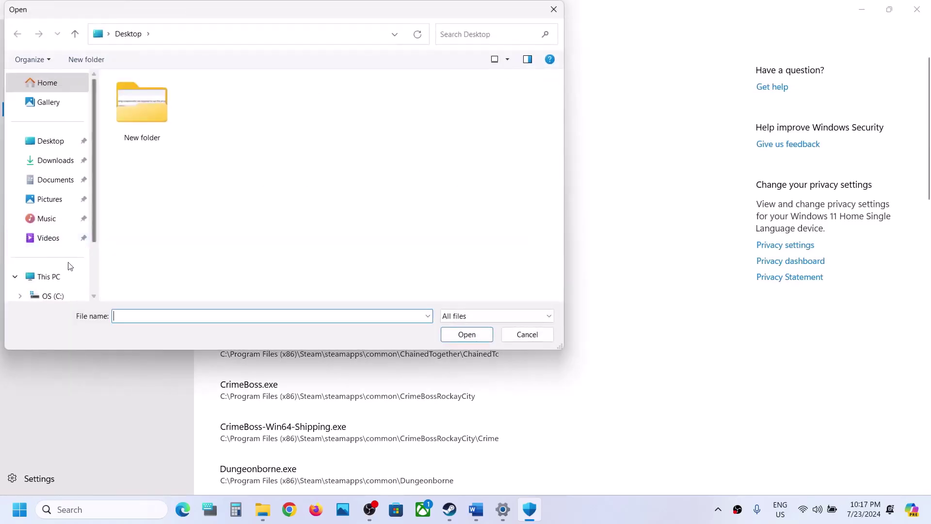
pyautogui.click(46, 275)
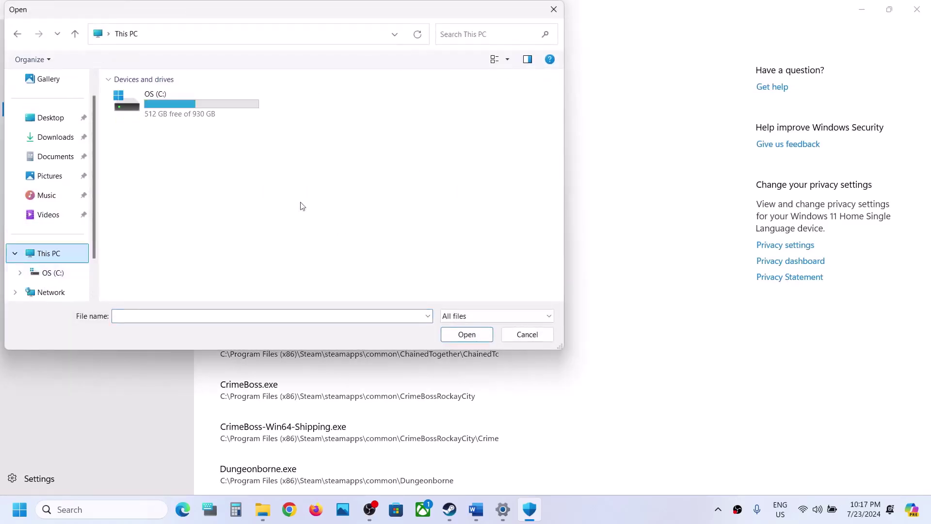
pyautogui.doubleClick(207, 122)
pyautogui.scroll(-2, 194, 126)
pyautogui.doubleClick(173, 177)
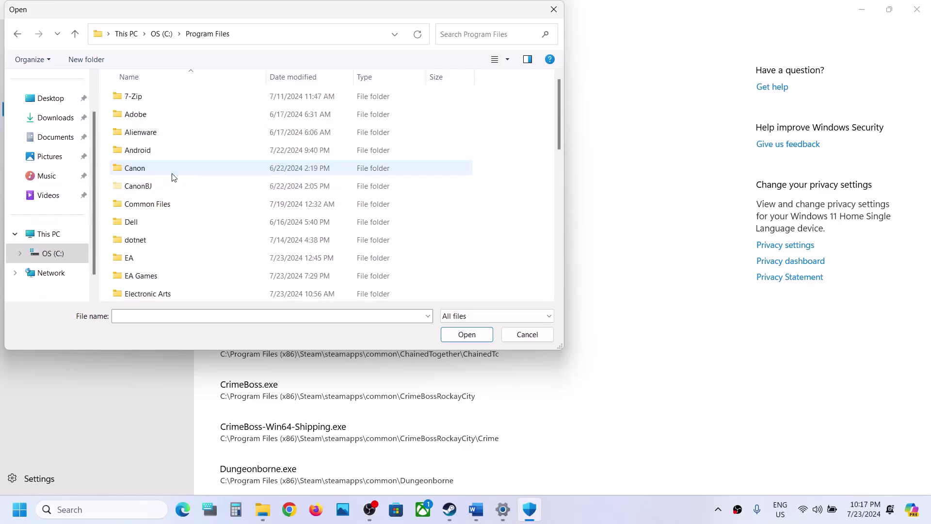
pyautogui.scroll(-5, 170, 174)
pyautogui.click(78, 35)
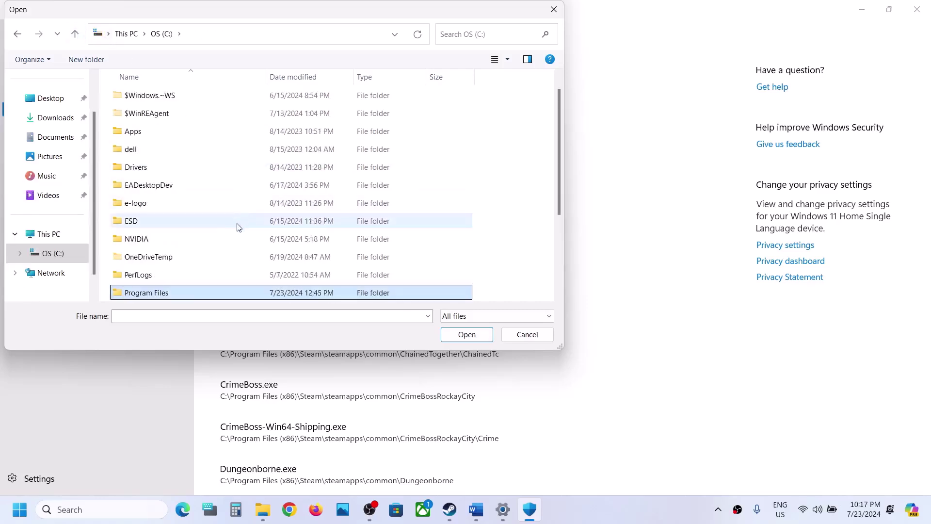
# Step: Browse to the Program Files (x86)\Steam\steamapps\common folder in the file chooser
pyautogui.scroll(-1, 213, 237)
pyautogui.doubleClick(180, 258)
pyautogui.scroll(-5, 177, 262)
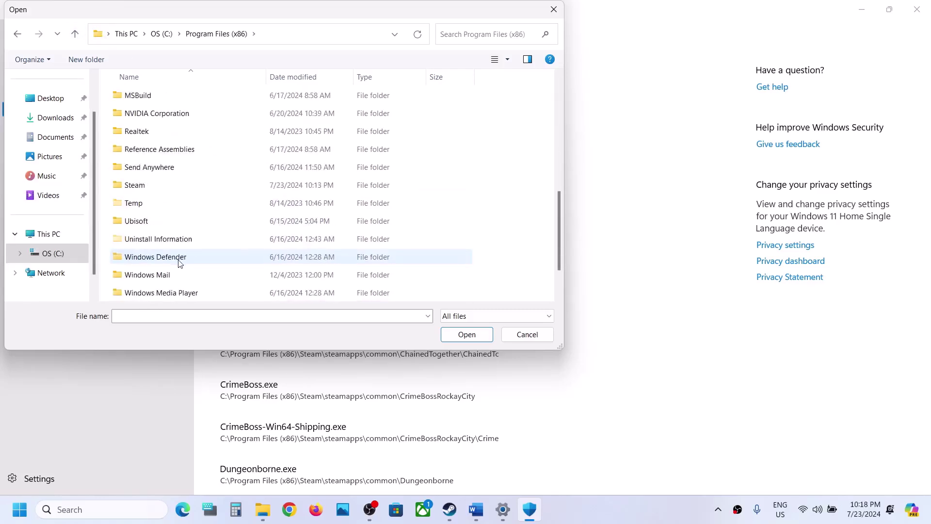
pyautogui.doubleClick(146, 184)
pyautogui.scroll(-3, 145, 194)
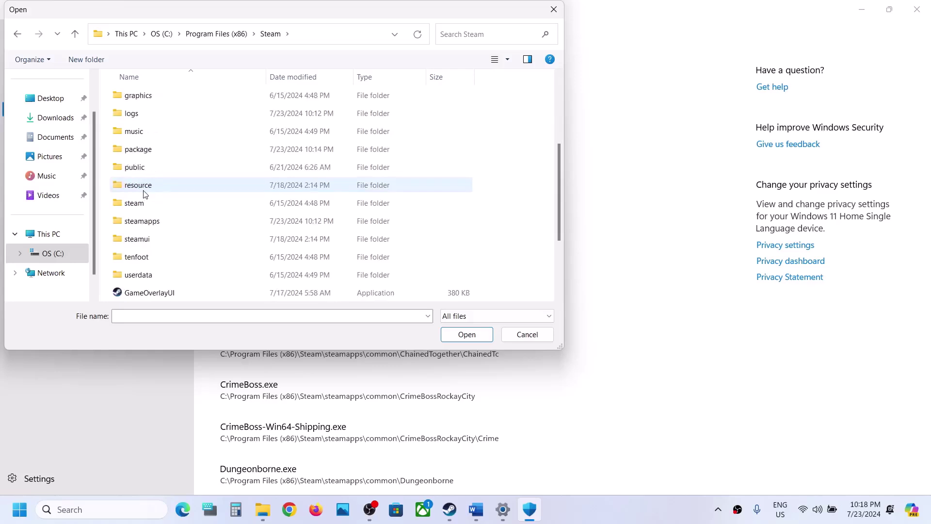
pyautogui.doubleClick(162, 222)
pyautogui.doubleClick(155, 98)
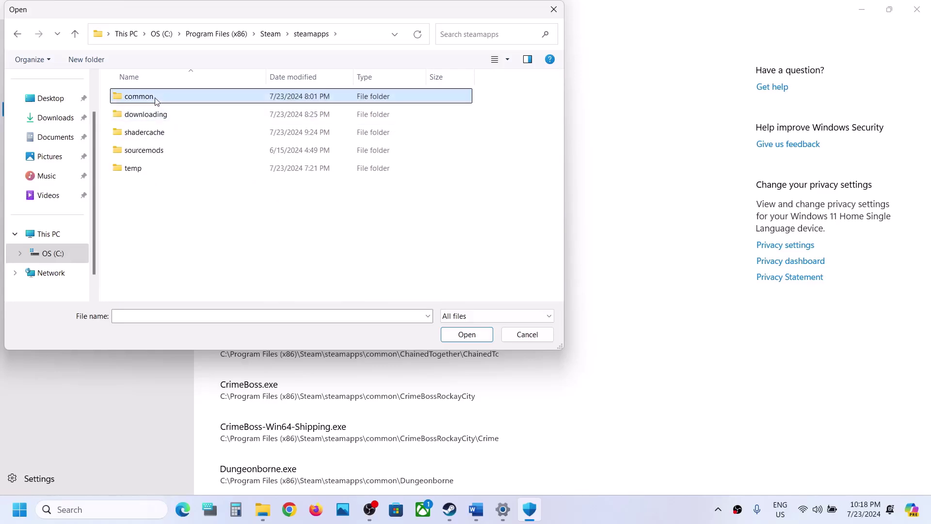
# Step: Allow the F1Manager24 application from the F1 Manager 2024 folder through Controlled folder access
pyautogui.click(174, 100)
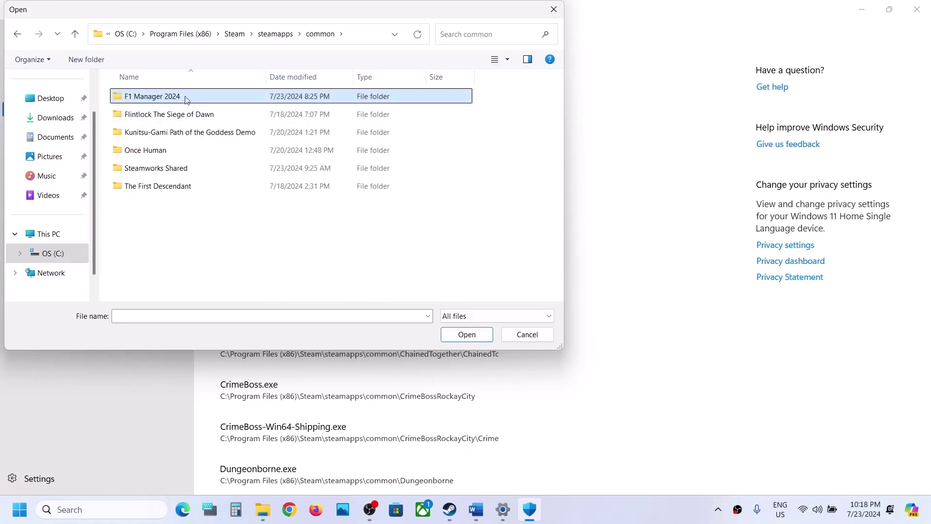
pyautogui.doubleClick(185, 100)
pyautogui.click(160, 136)
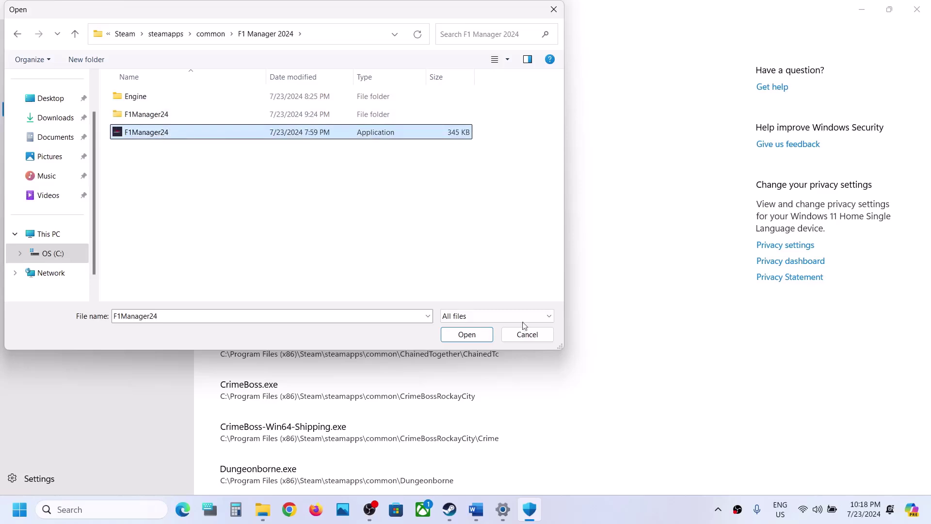
pyautogui.click(466, 334)
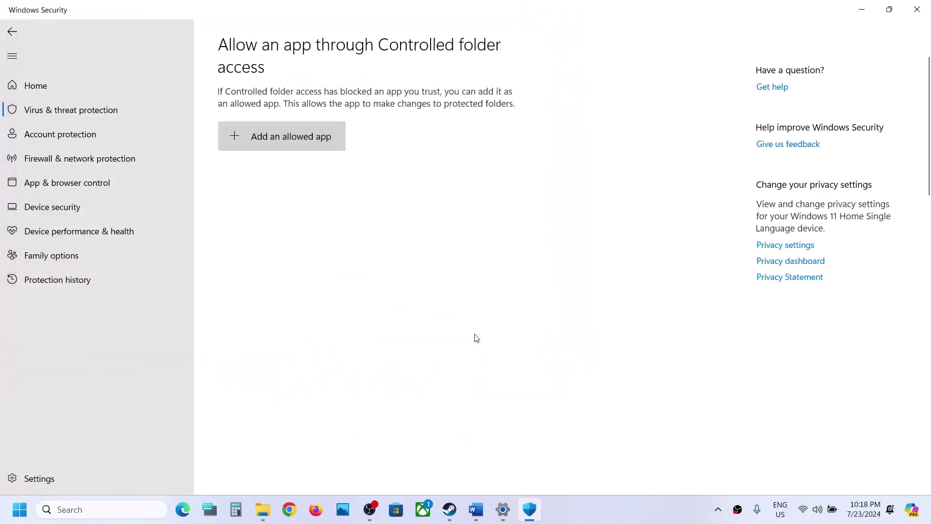
# Step: Allow the second F1Manager24 application, located in F1Manager24\Binaries\Win64, through Controlled folder access
pyautogui.click(294, 141)
pyautogui.click(291, 183)
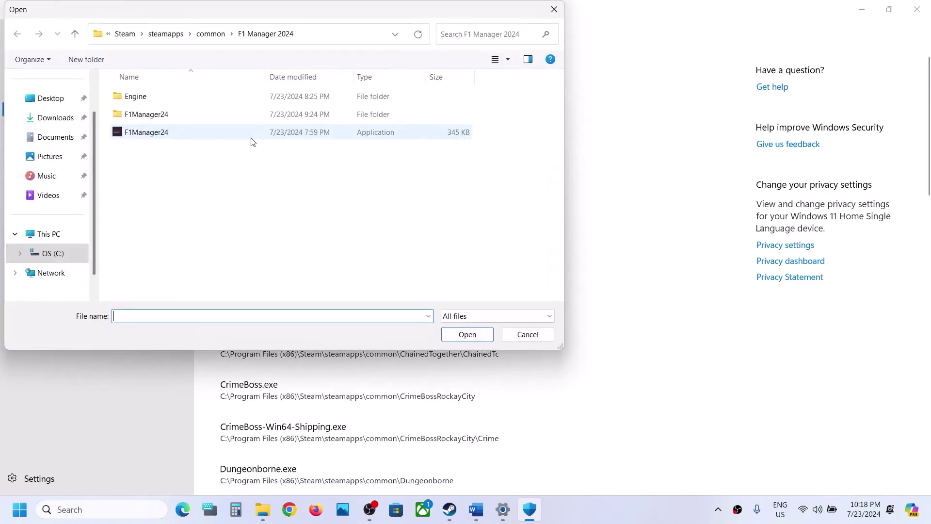
pyautogui.doubleClick(148, 115)
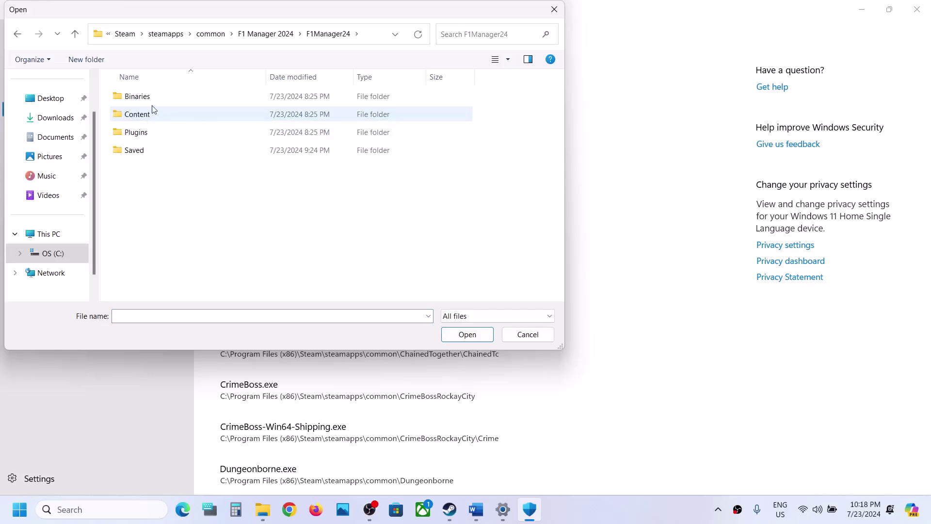
pyautogui.doubleClick(146, 99)
pyautogui.doubleClick(147, 101)
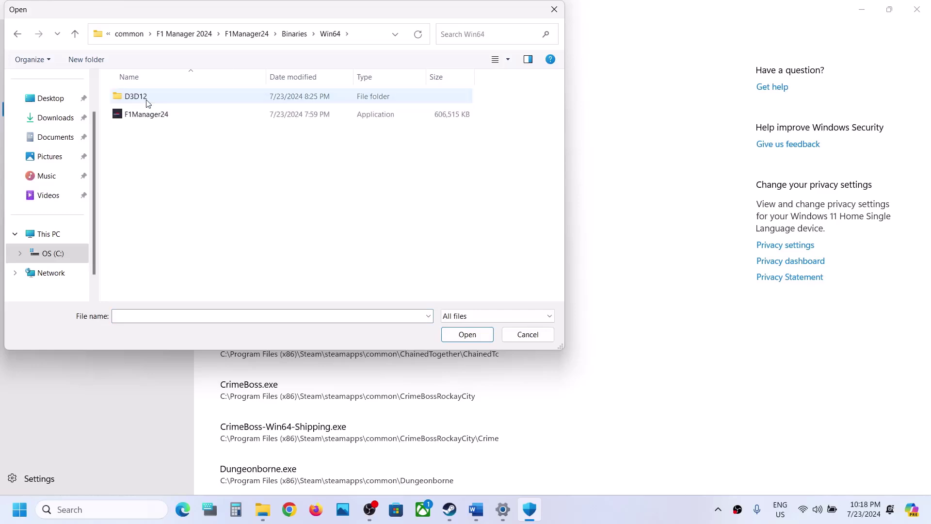
pyautogui.click(158, 117)
pyautogui.click(467, 334)
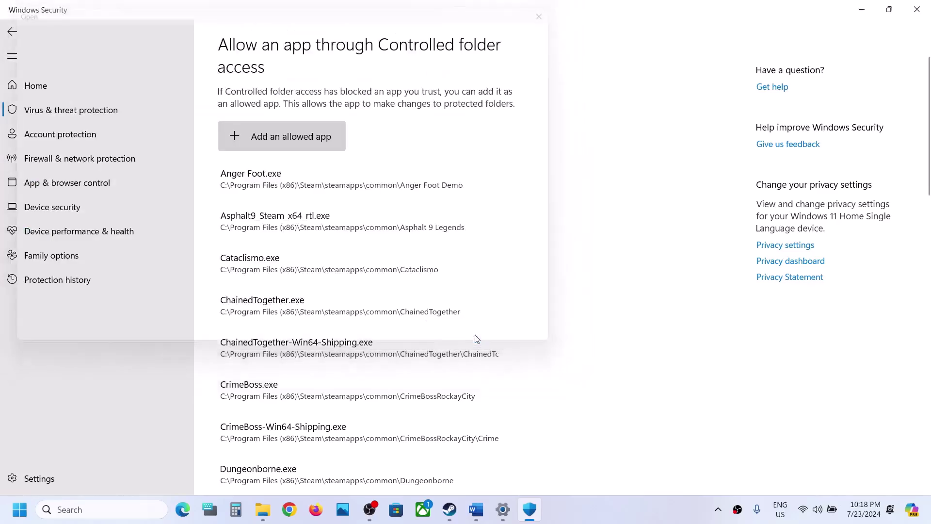
# Step: Open Control Panel and go to Windows Defender Firewall under System and Security
pyautogui.click(130, 512)
pyautogui.write('control')
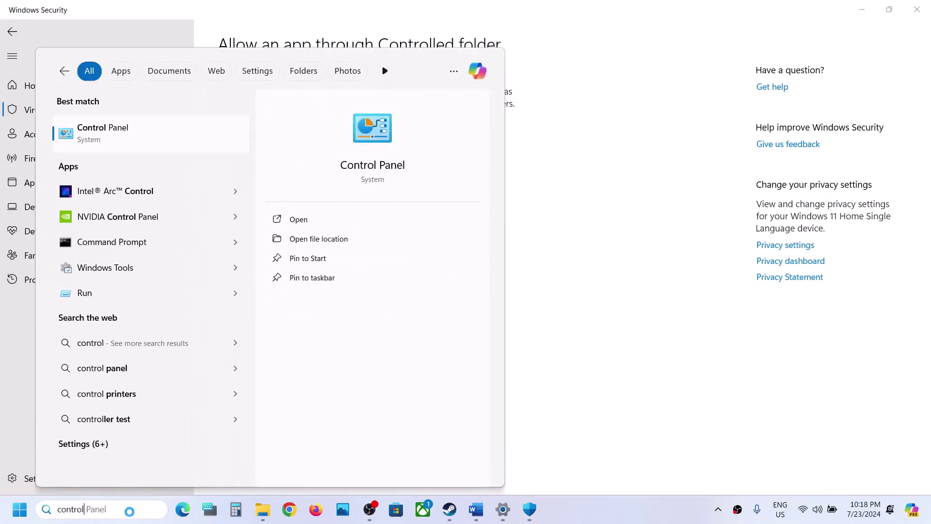
pyautogui.press('Return')
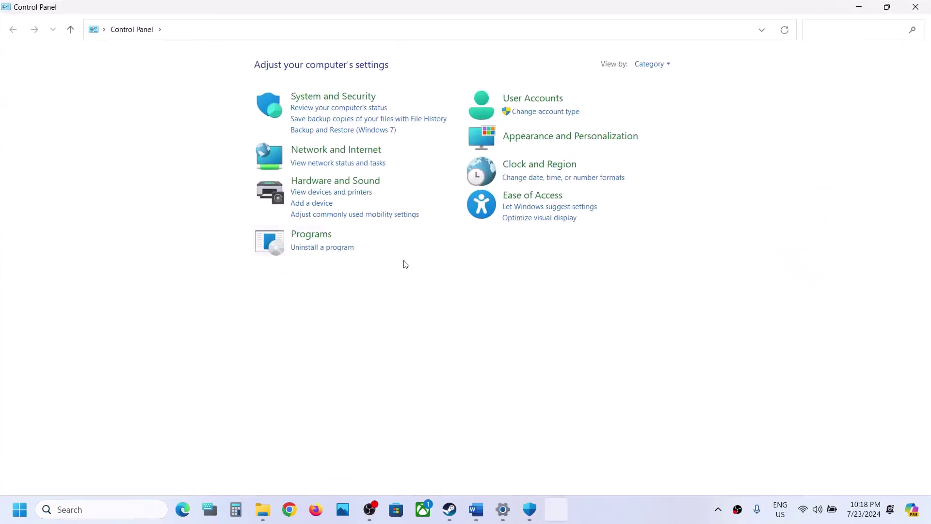
pyautogui.click(357, 102)
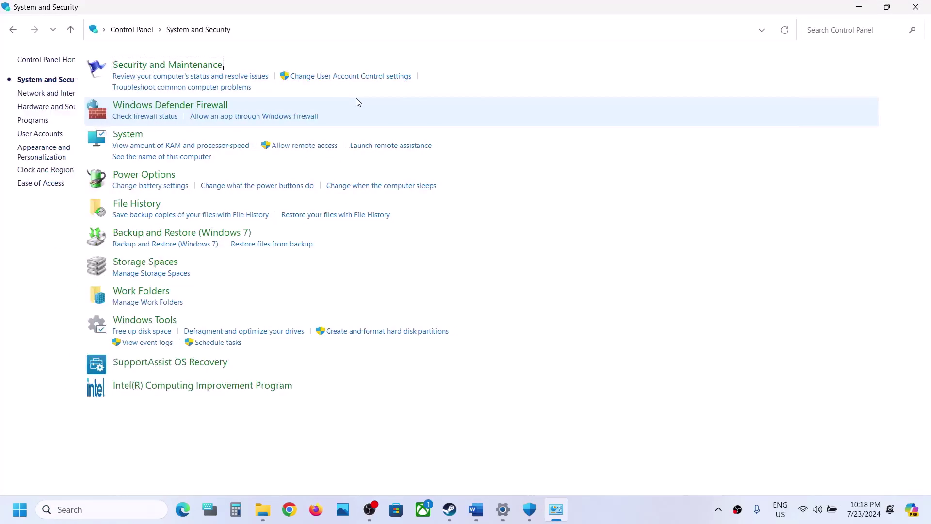
pyautogui.click(231, 107)
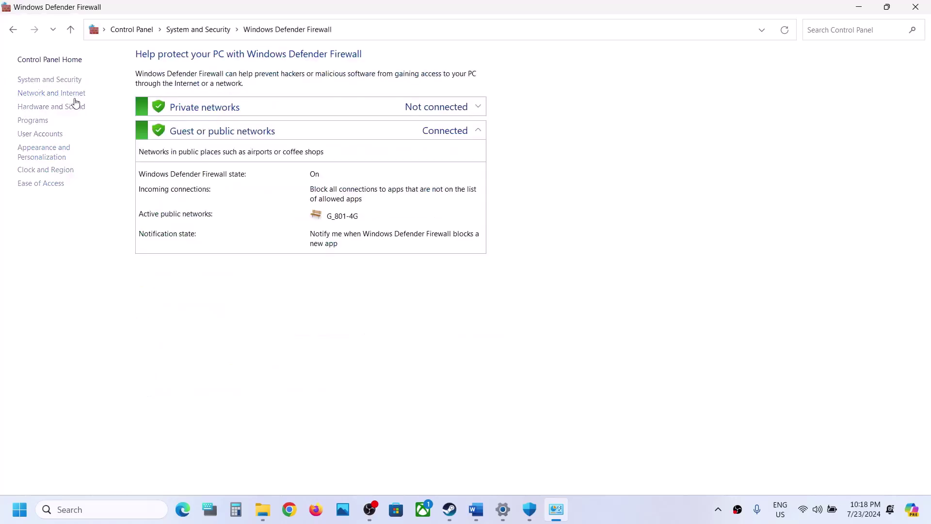
# Step: Unlock the firewall's allowed apps list for changes and start browsing for another app to allow
pyautogui.click(66, 94)
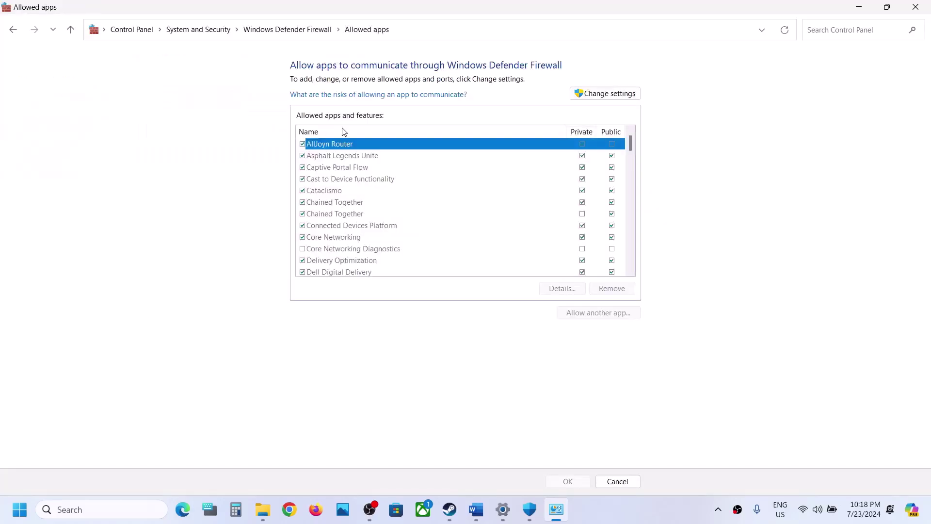
pyautogui.click(609, 93)
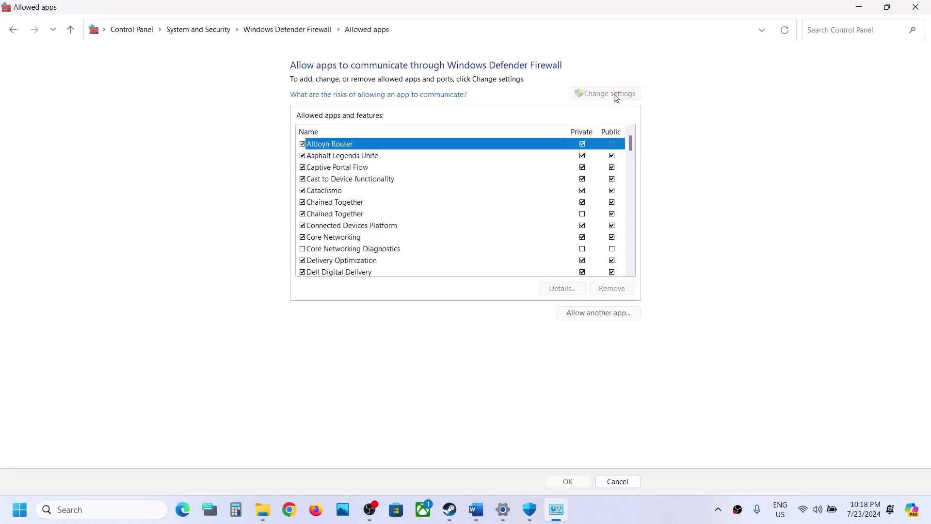
pyautogui.click(609, 312)
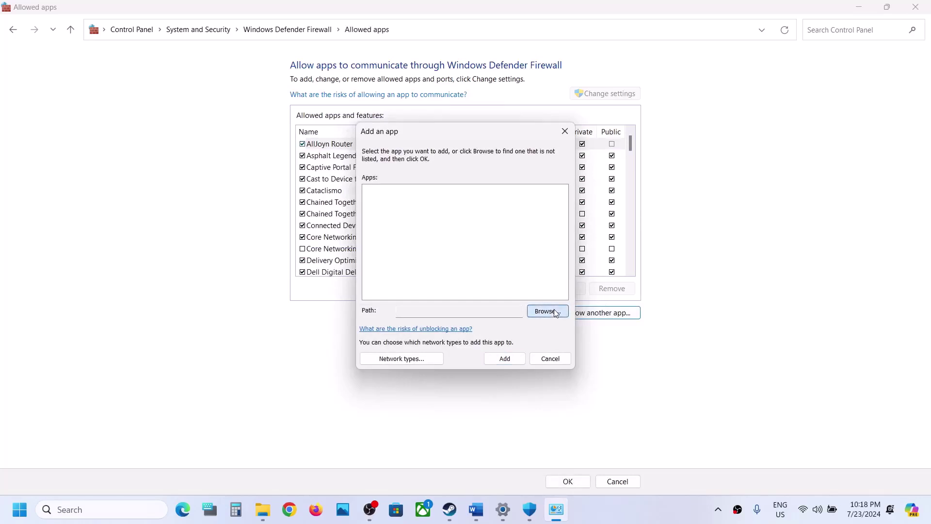
pyautogui.click(556, 312)
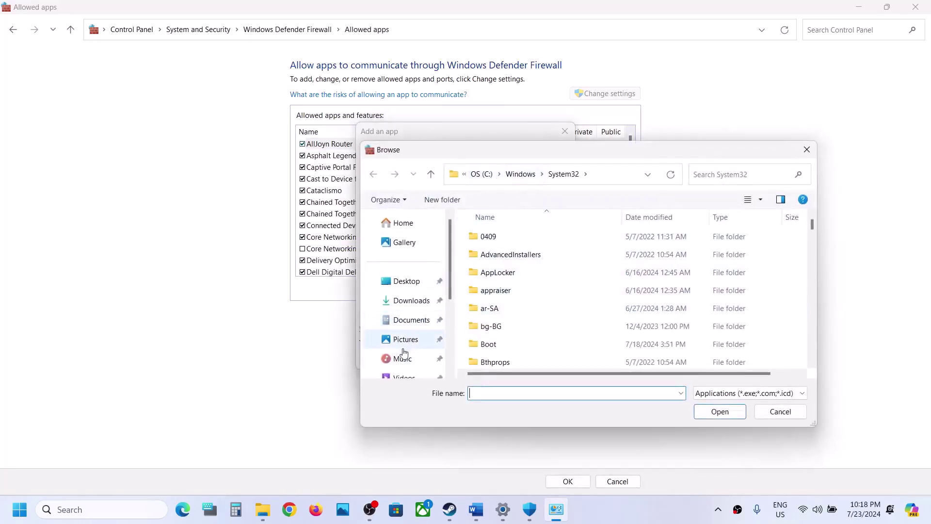
# Step: Browse to C:\Program Files (x86)\Steam\steamapps\common to locate the game for the firewall's allowed apps
pyautogui.scroll(-3, 404, 354)
pyautogui.click(414, 315)
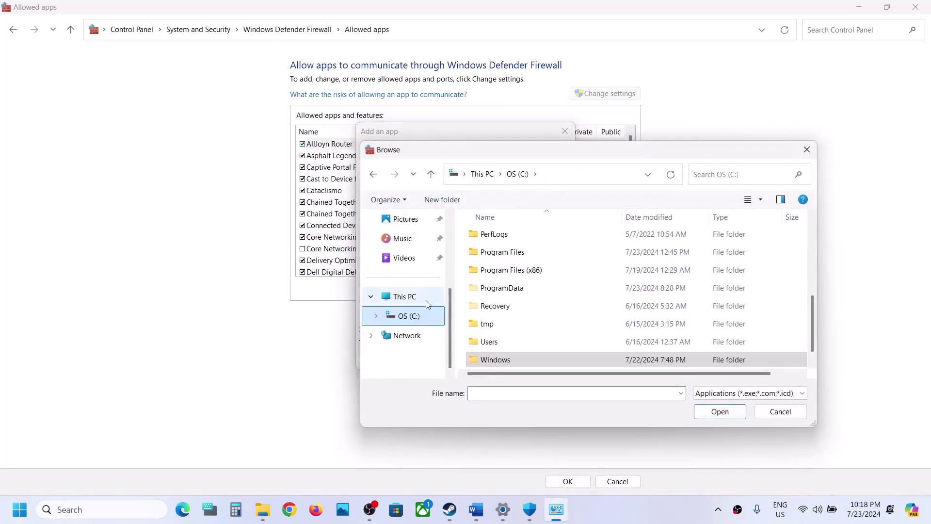
pyautogui.doubleClick(525, 271)
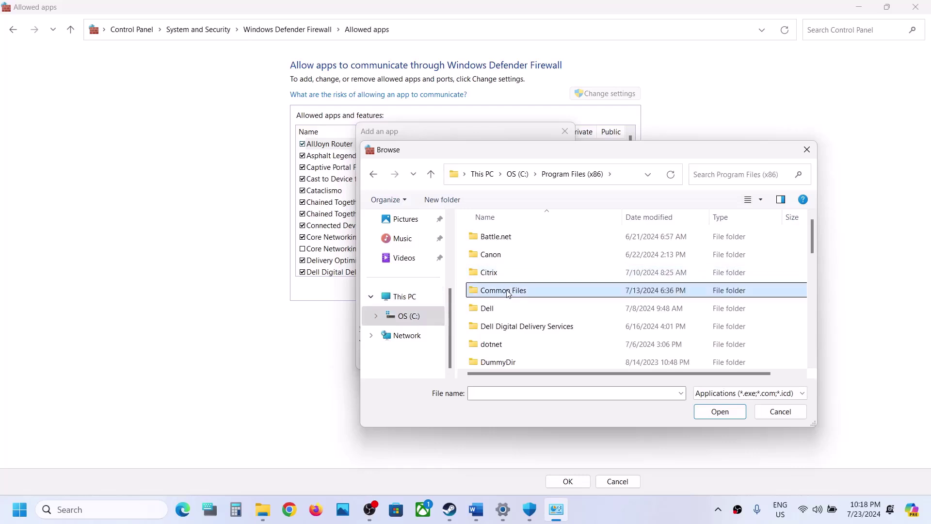
pyautogui.press('s')
pyautogui.doubleClick(495, 256)
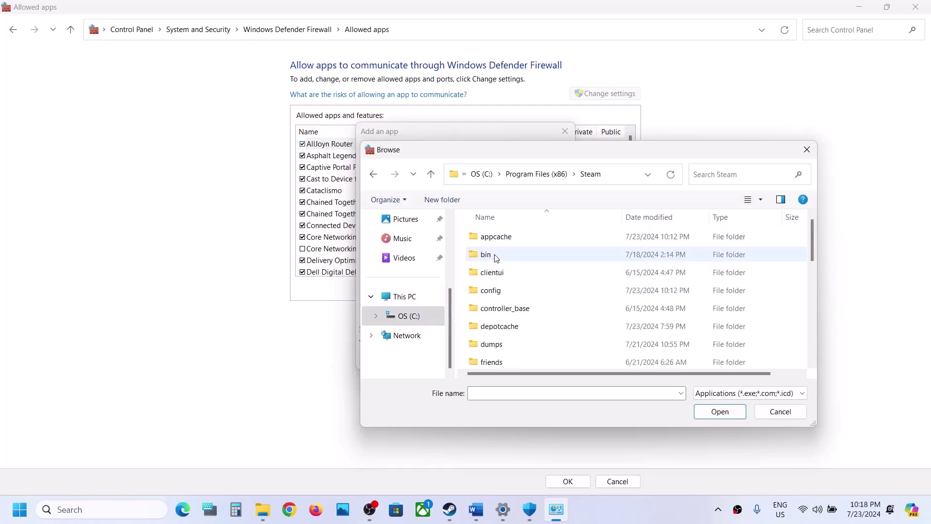
pyautogui.click(494, 276)
pyautogui.scroll(-10, 490, 274)
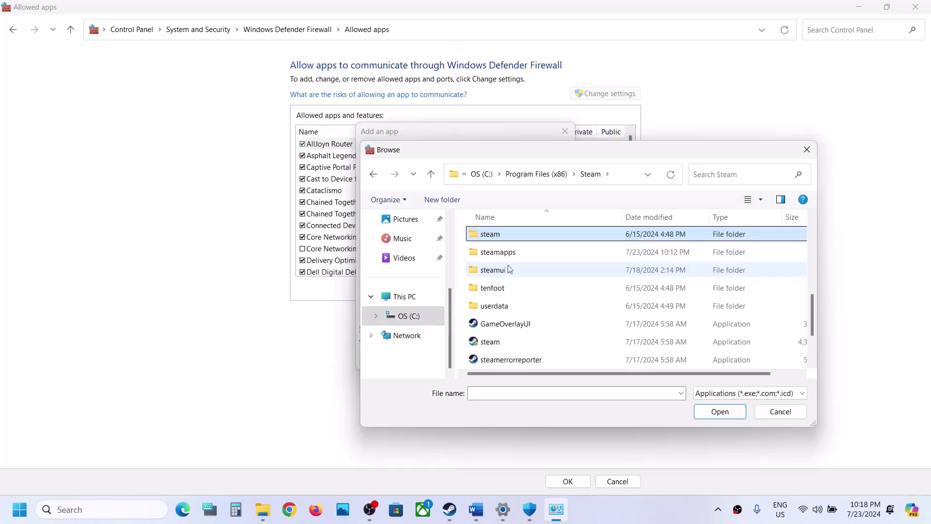
pyautogui.doubleClick(481, 256)
pyautogui.doubleClick(499, 237)
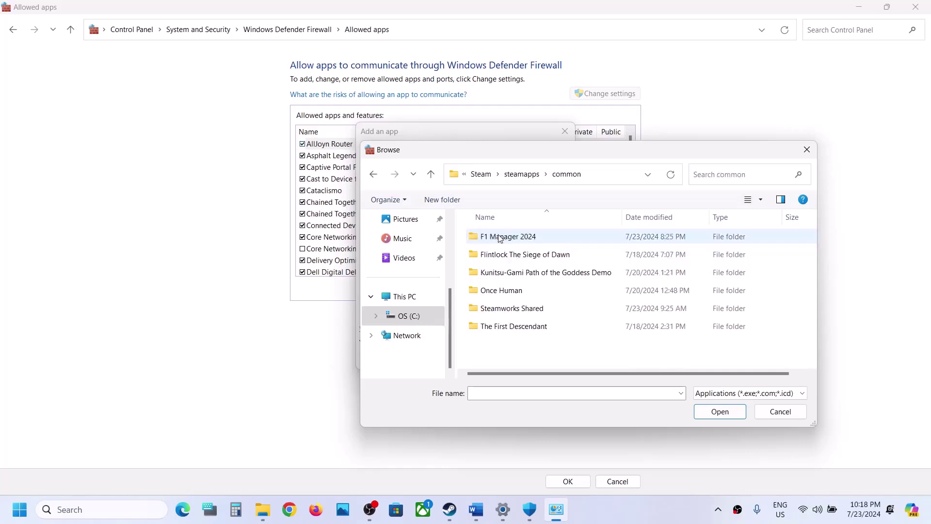
# Step: Try to add the F1Manager24 application from the F1 Manager 2024 folder to the firewall's allowed apps
pyautogui.doubleClick(504, 238)
pyautogui.click(513, 274)
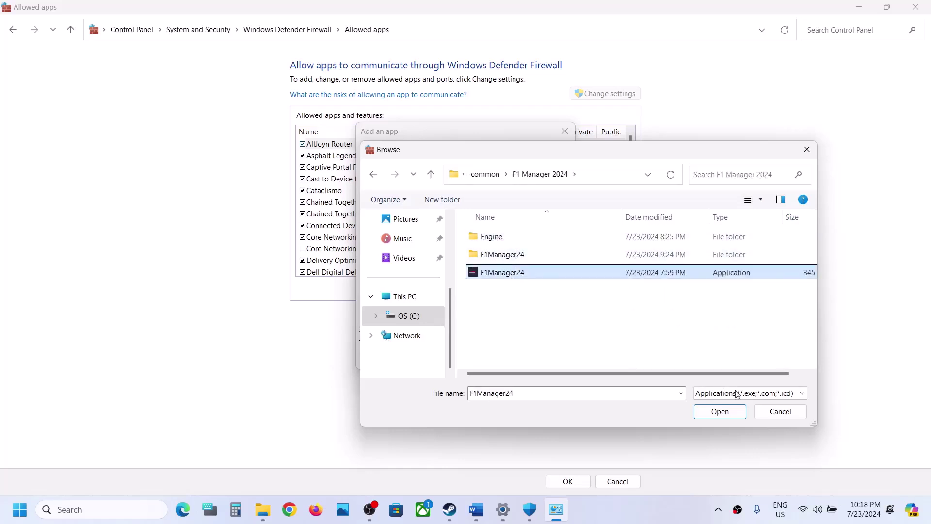
pyautogui.click(720, 411)
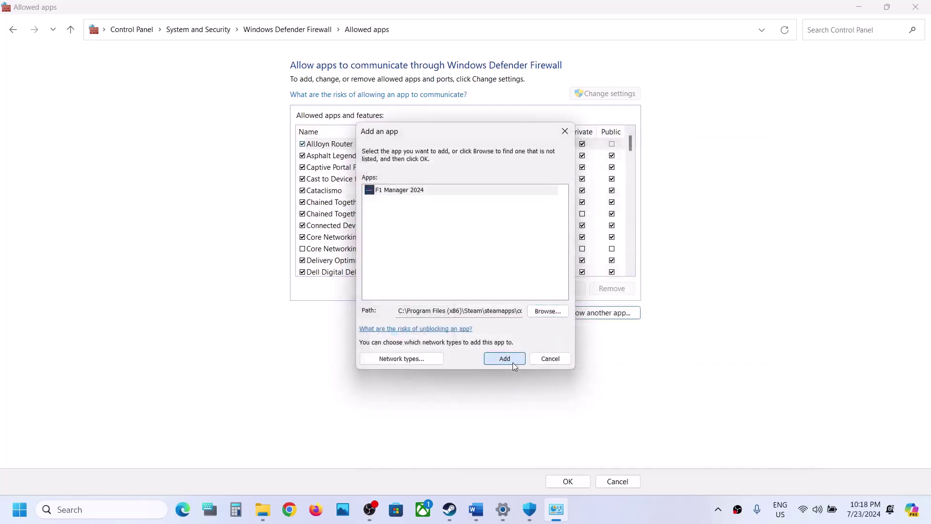
pyautogui.click(506, 360)
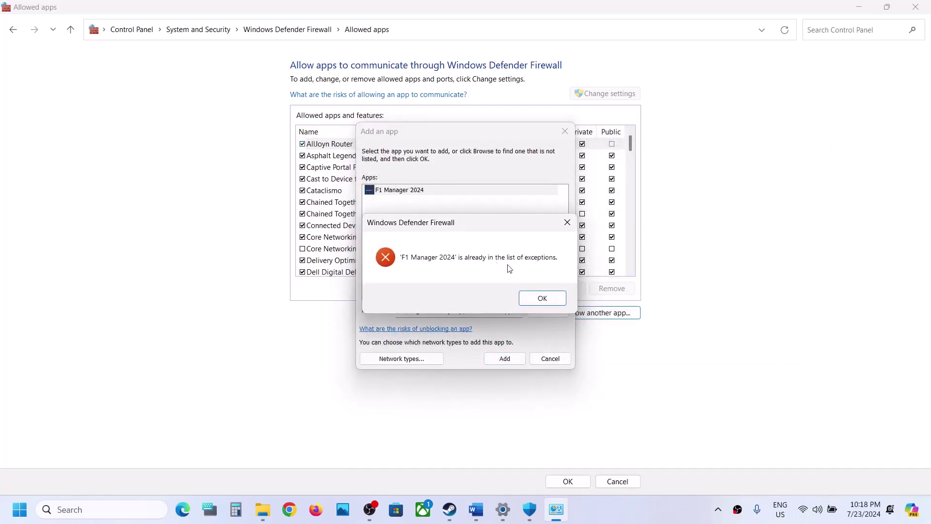
pyautogui.click(536, 303)
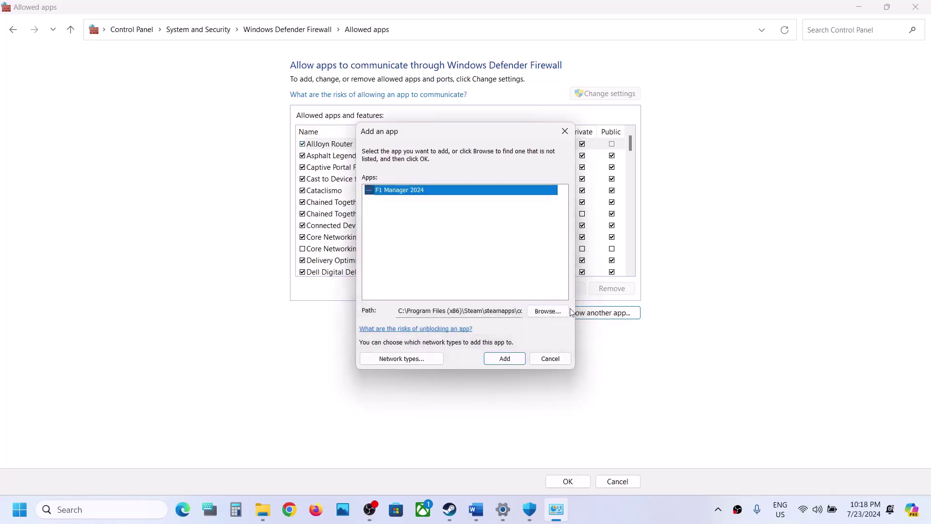
# Step: Add the second F1Manager24 application from F1Manager24\Binaries\Win64 to the firewall's allowed apps and save the list
pyautogui.click(550, 311)
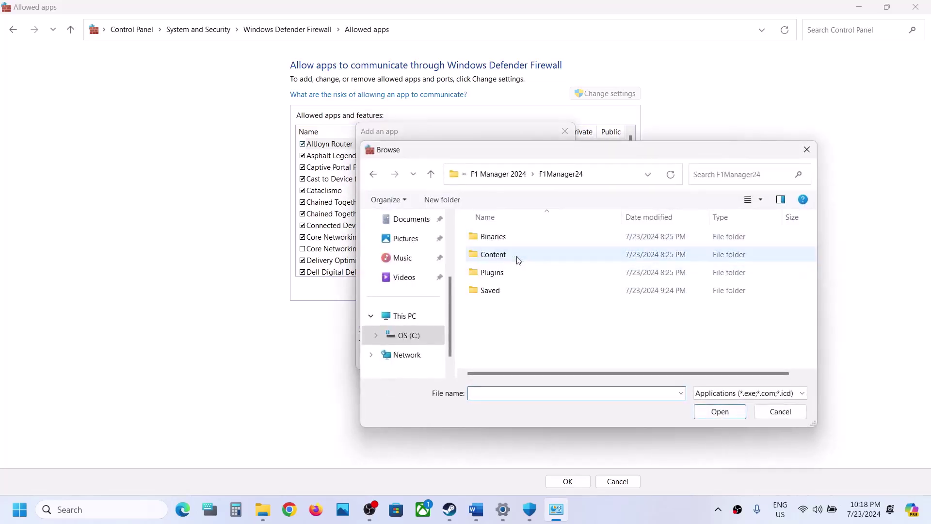
pyautogui.doubleClick(503, 235)
pyautogui.doubleClick(504, 231)
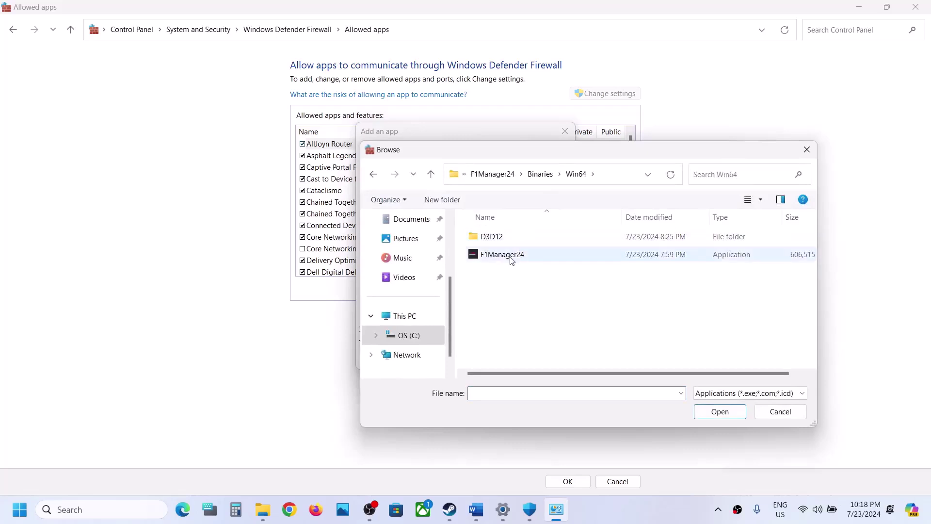
pyautogui.click(510, 257)
pyautogui.click(719, 411)
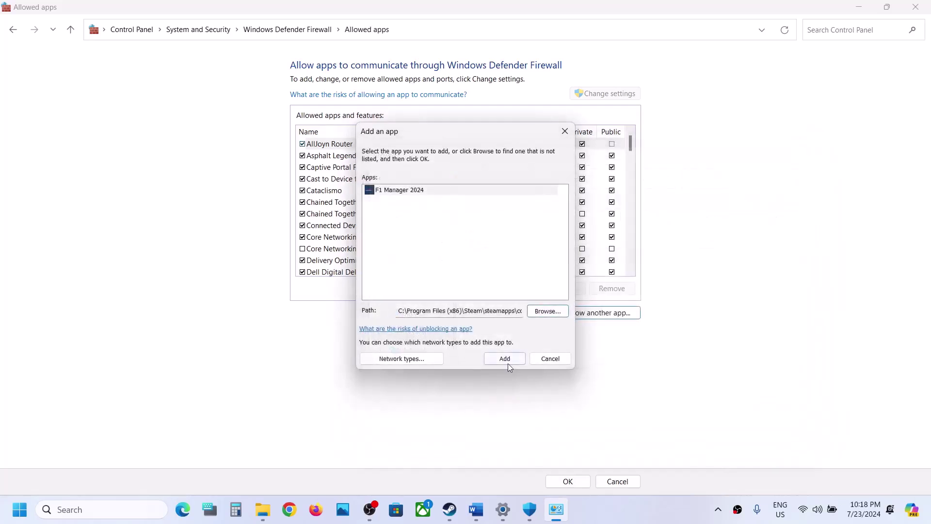
pyautogui.click(505, 362)
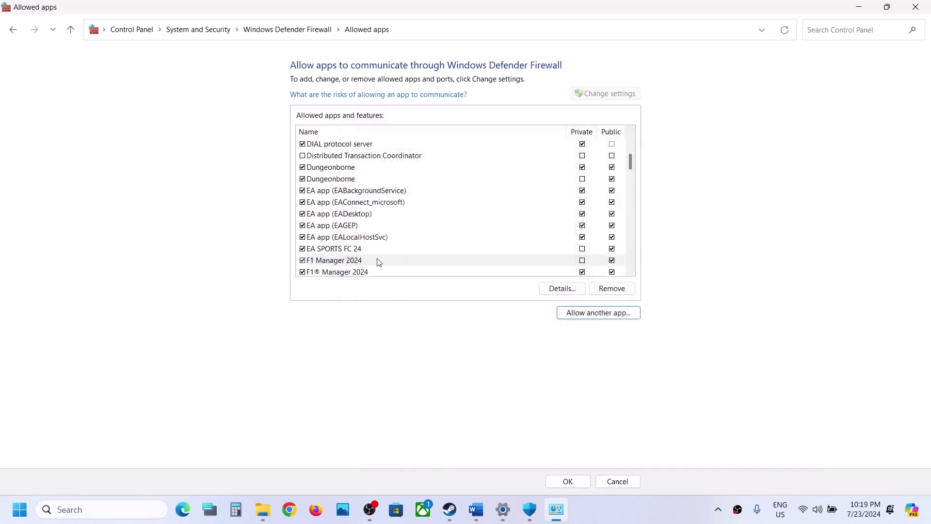
pyautogui.click(568, 481)
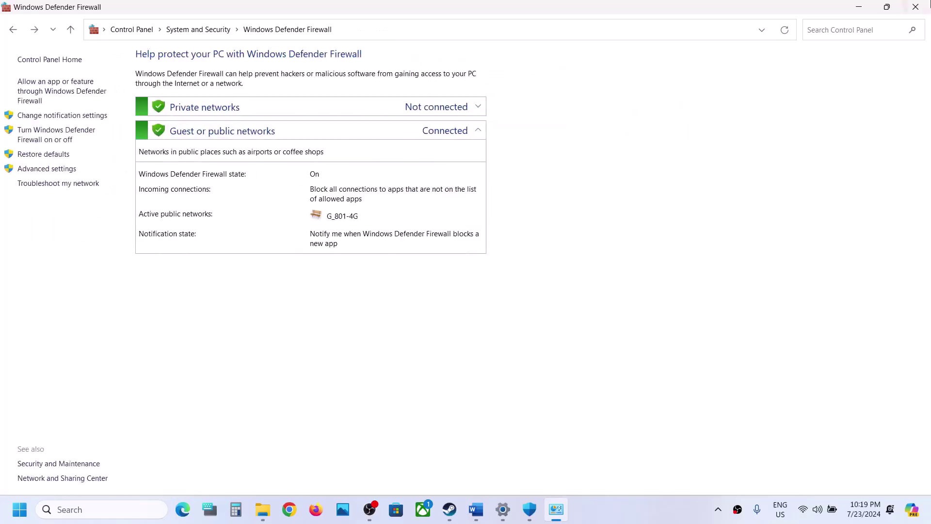
# Step: Close the firewall, Windows Security and Settings windows and go to Step 6 in the troubleshooting document
pyautogui.click(919, 6)
pyautogui.click(917, 8)
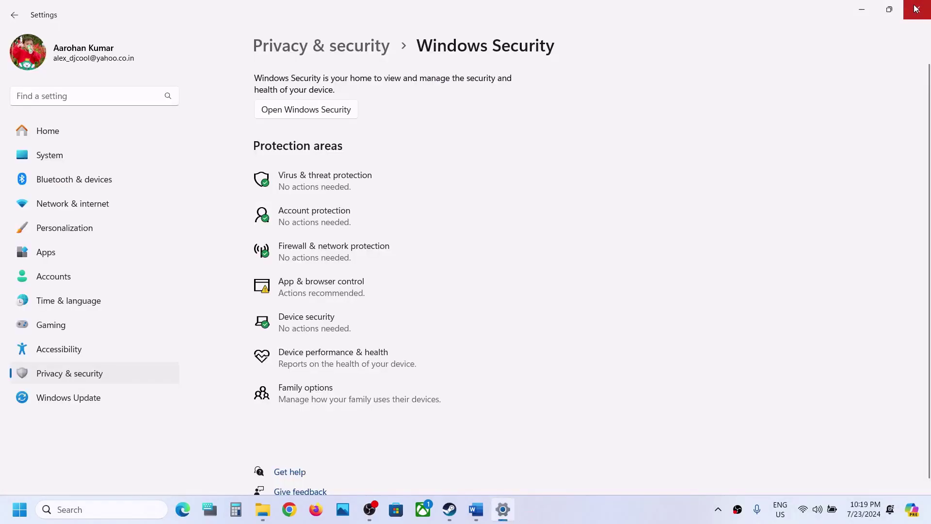
pyautogui.click(915, 9)
pyautogui.scroll(-4, 432, 326)
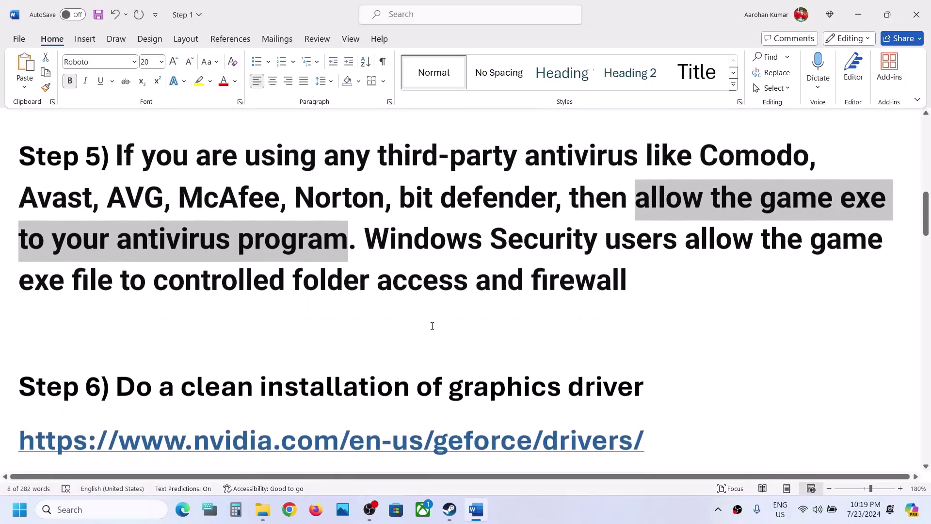
pyautogui.scroll(-2, 432, 325)
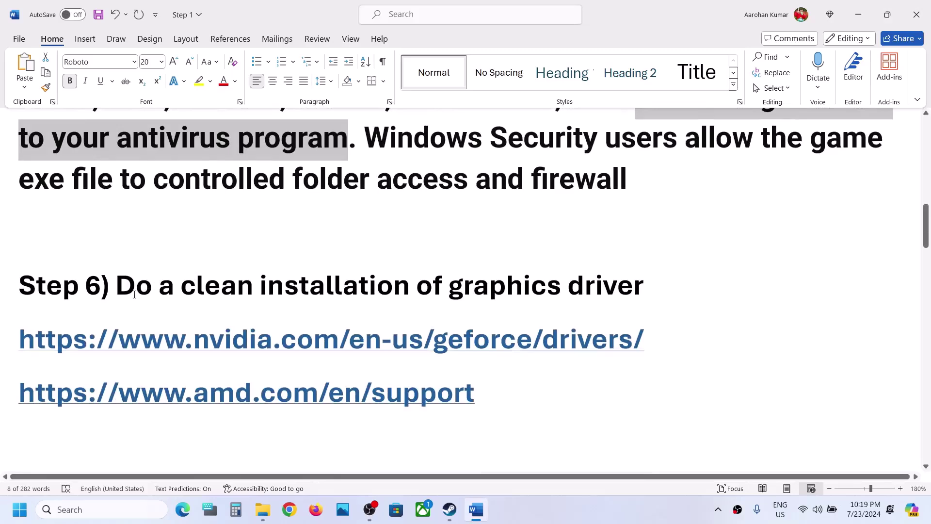
# Step: Highlight the Step 6 instruction on clean graphics driver installation and its NVIDIA and AMD links
pyautogui.moveTo(134, 294); pyautogui.dragTo(647, 292)
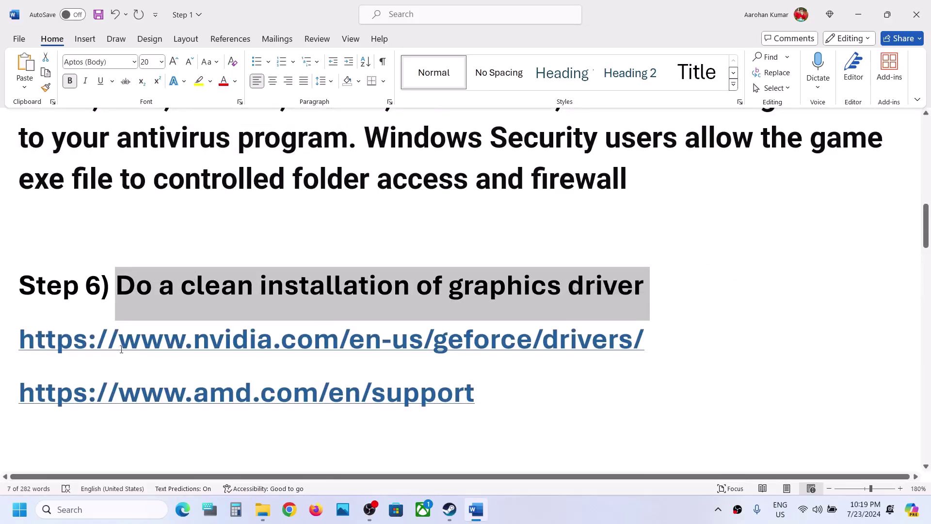
pyautogui.moveTo(121, 349); pyautogui.dragTo(542, 347)
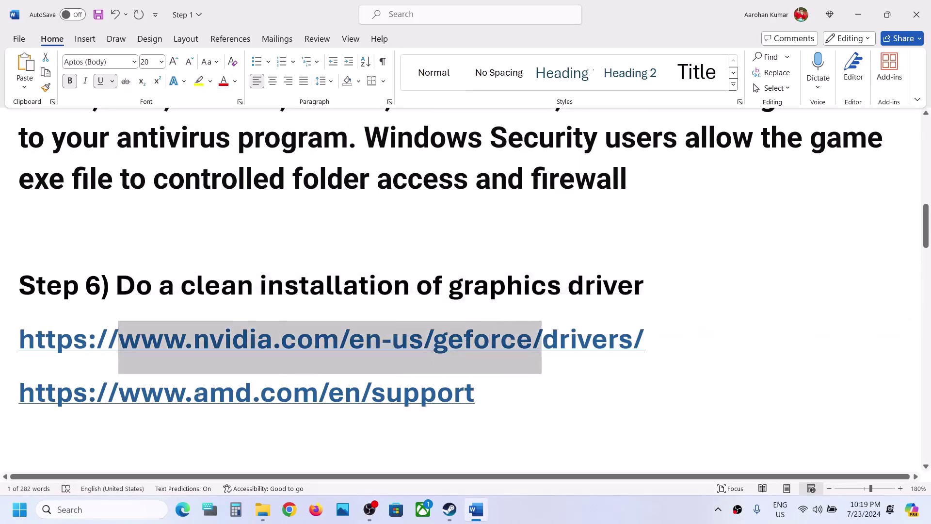
pyautogui.moveTo(152, 391); pyautogui.dragTo(434, 394)
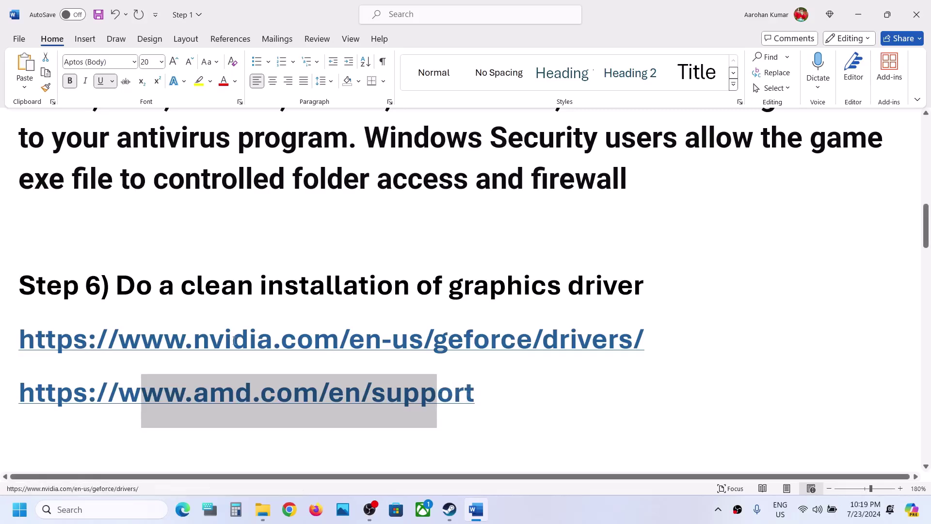
pyautogui.doubleClick(539, 330)
pyautogui.click(602, 516)
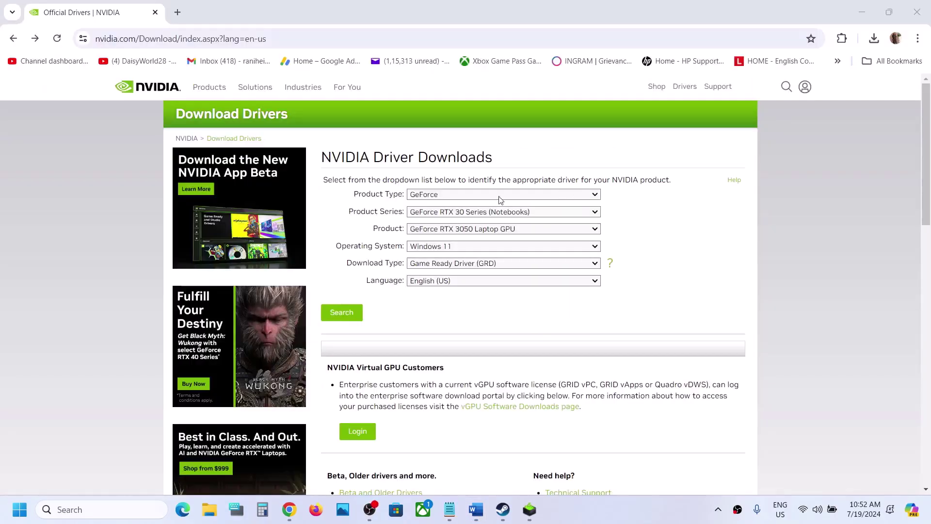
# Step: On NVIDIA's driver page in Chrome, choose GeForce, GeForce RTX 30 Series (Notebooks) and GeForce RTX 3050 Laptop GPU
pyautogui.click(487, 196)
pyautogui.click(452, 206)
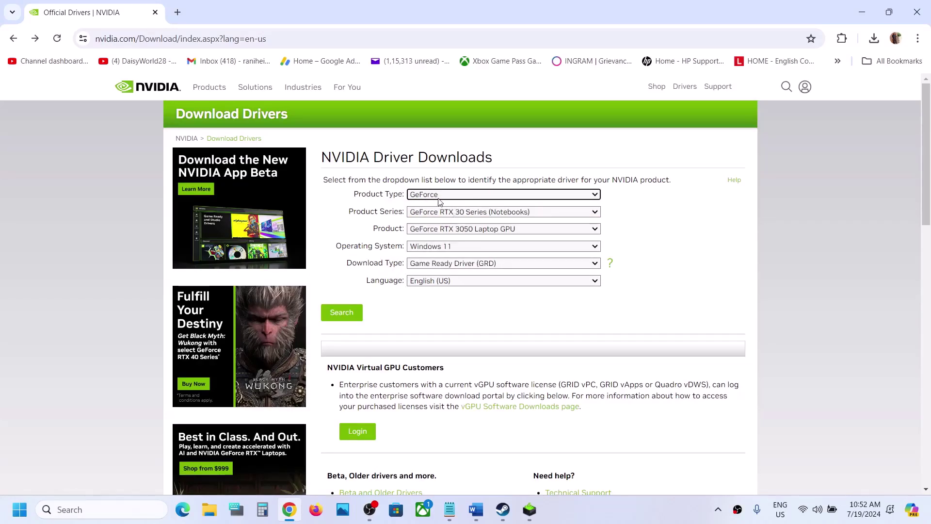
pyautogui.click(455, 213)
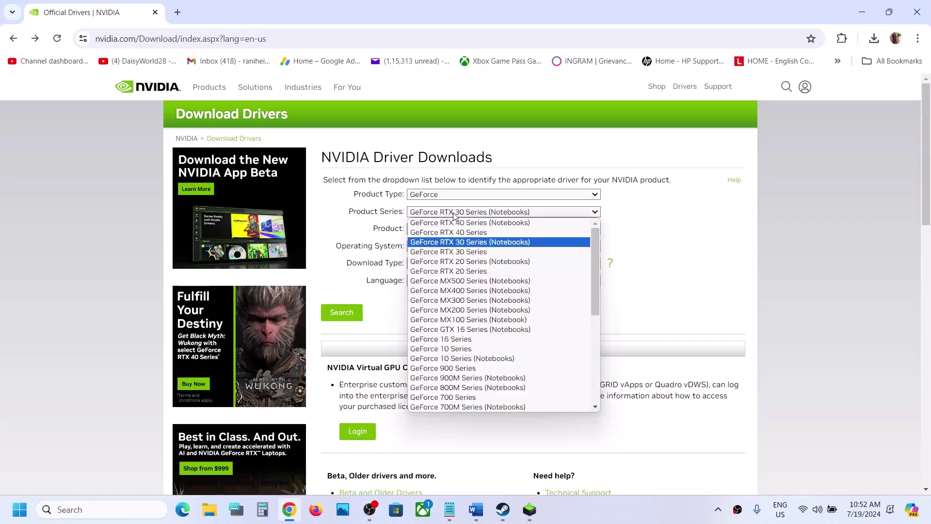
pyautogui.click(483, 242)
pyautogui.click(471, 229)
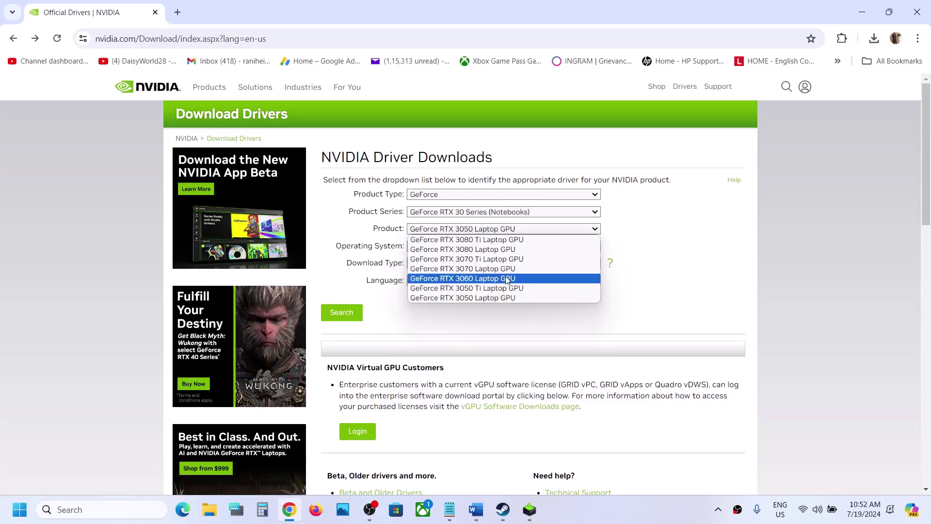
pyautogui.click(499, 298)
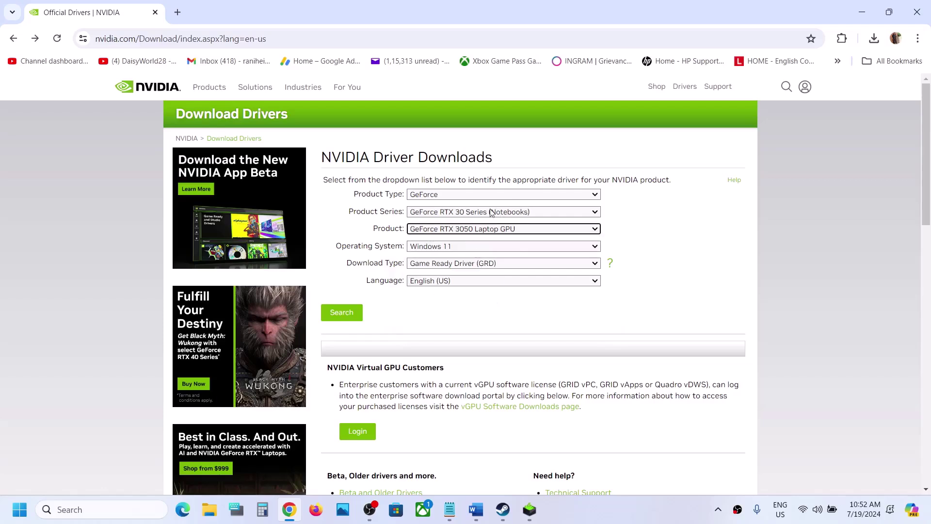
# Step: Set the operating system to Windows 11, search for the driver, download it and check the download's progress
pyautogui.click(454, 247)
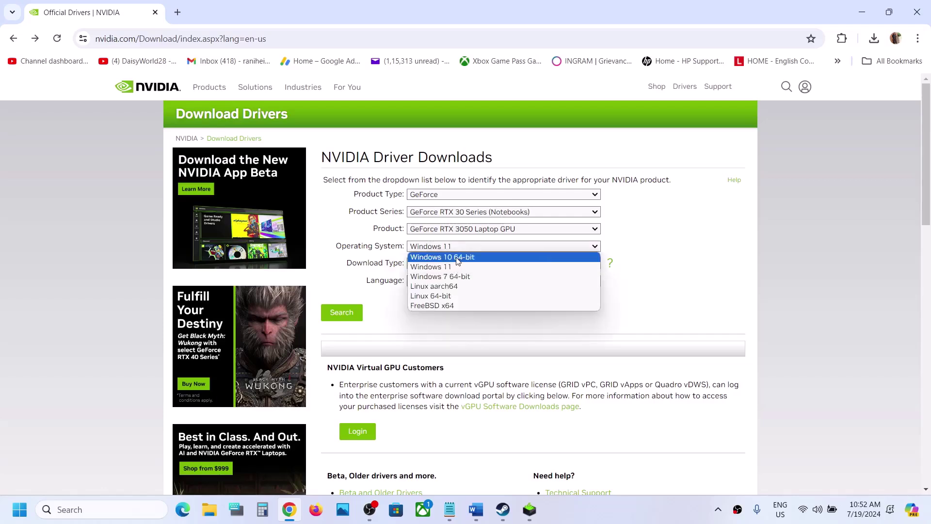
pyautogui.click(456, 266)
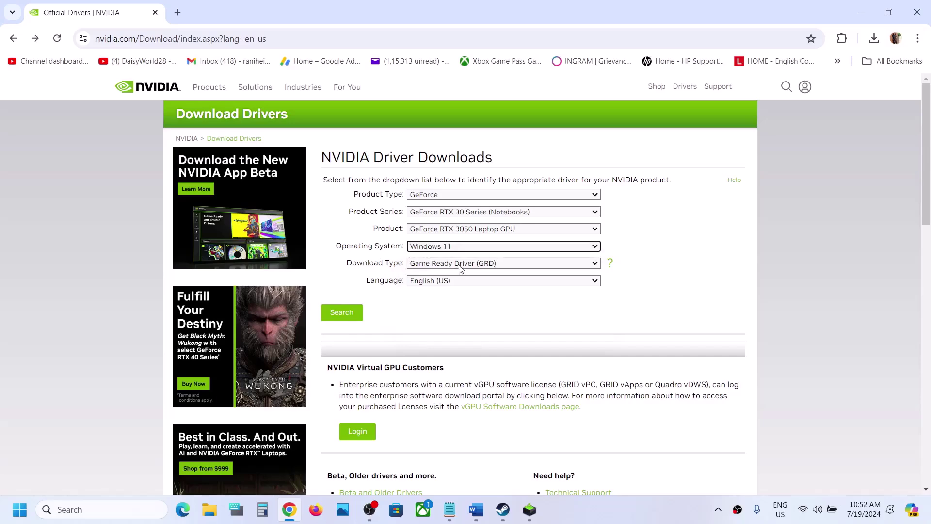
pyautogui.click(341, 312)
pyautogui.click(359, 246)
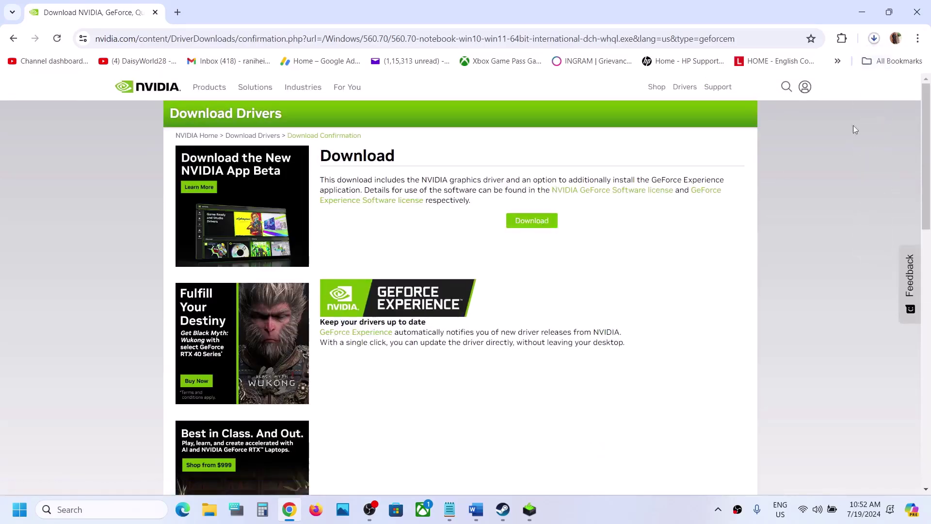
pyautogui.click(873, 39)
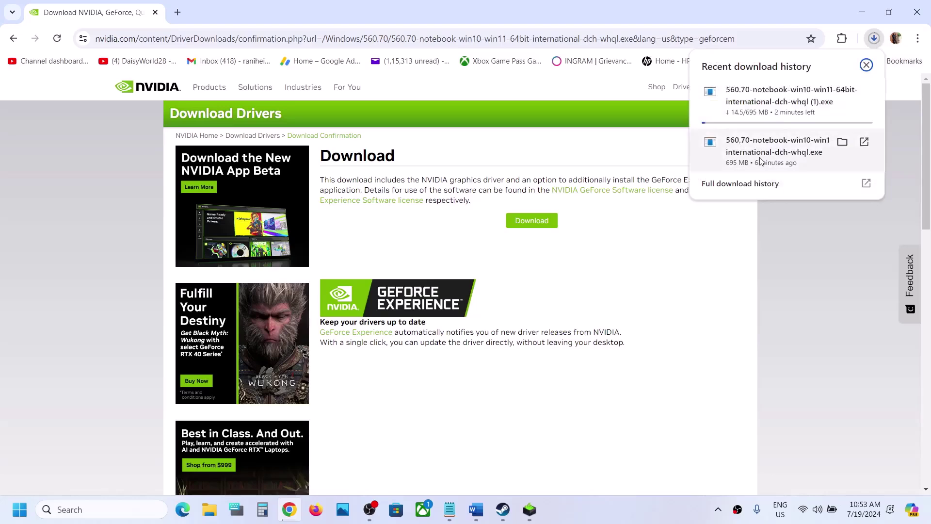
# Step: In the NVIDIA Installer, accept the license and start a Custom (Advanced) installation with a clean installation of the driver and GeForce Experience
pyautogui.click(529, 514)
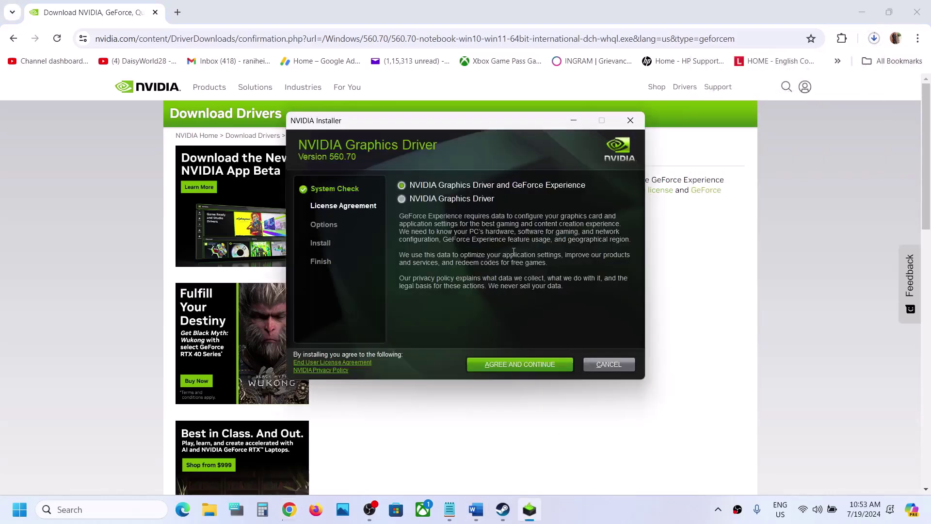
pyautogui.click(508, 363)
pyautogui.click(432, 256)
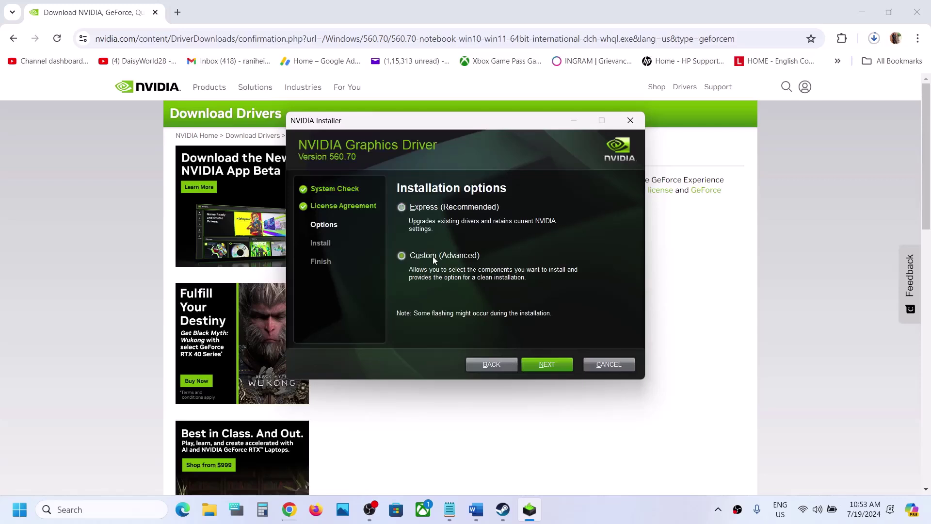
pyautogui.click(537, 364)
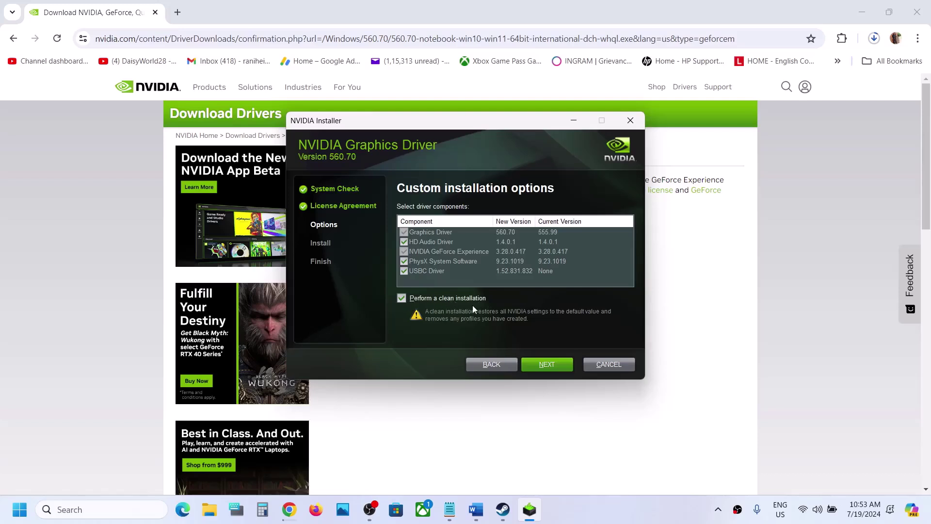
pyautogui.click(549, 364)
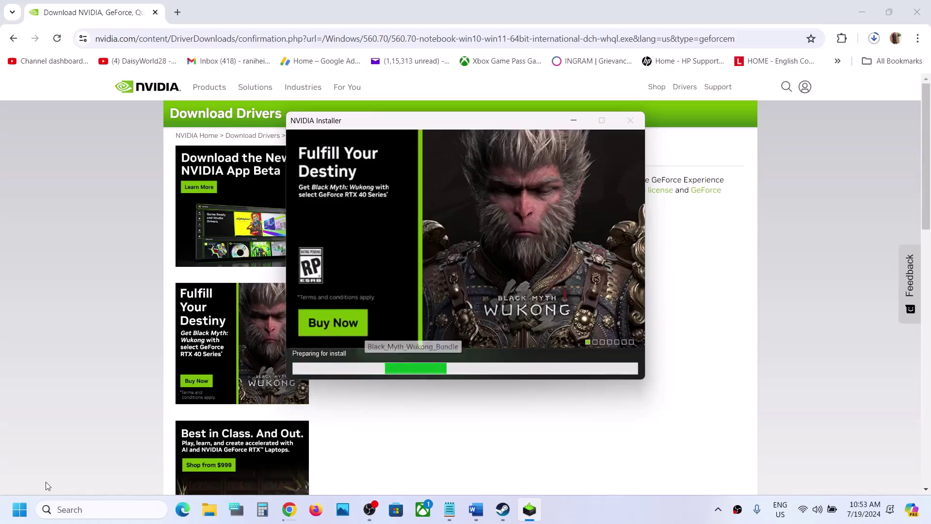
# Step: Bring up the computer's power options while the driver installation runs
pyautogui.press('super')
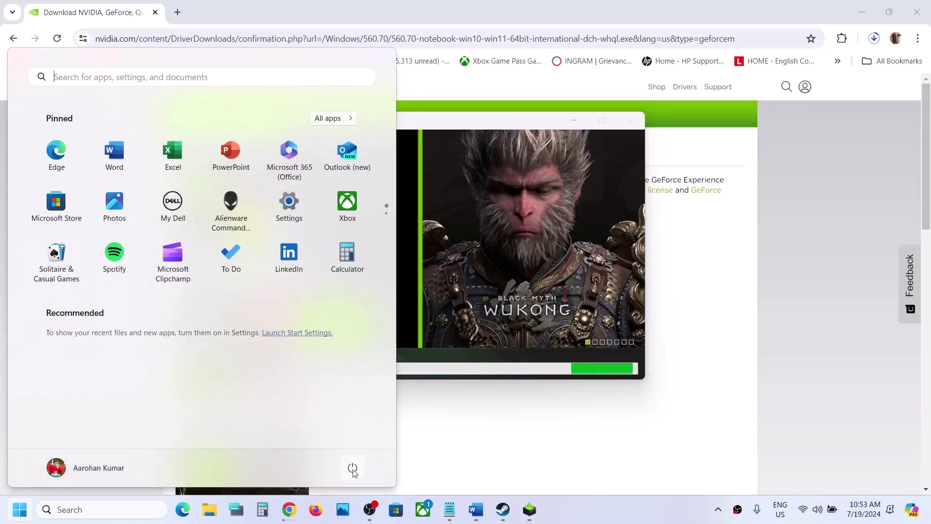
pyautogui.click(352, 468)
pyautogui.click(611, 515)
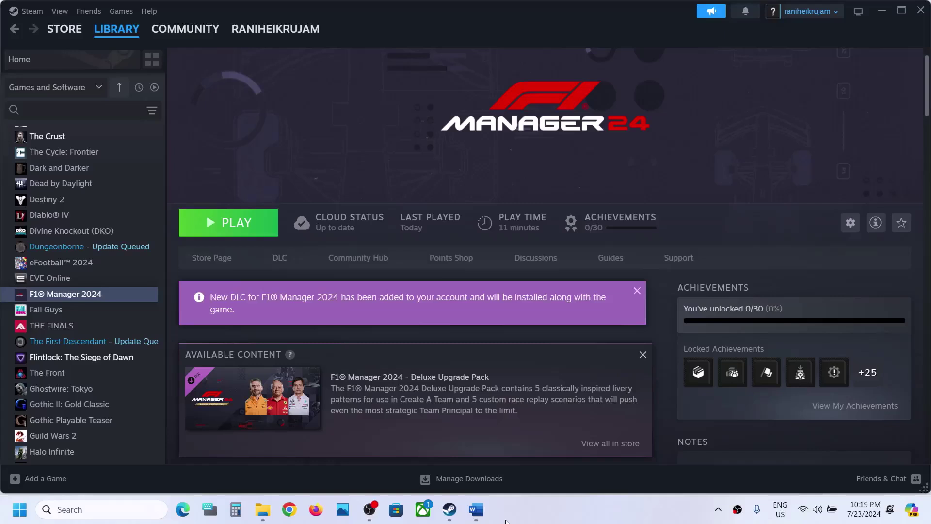
# Step: Switch back to the Word document and highlight Step 7 about running the game on the dedicated graphics card
pyautogui.click(476, 509)
pyautogui.scroll(-3, 353, 338)
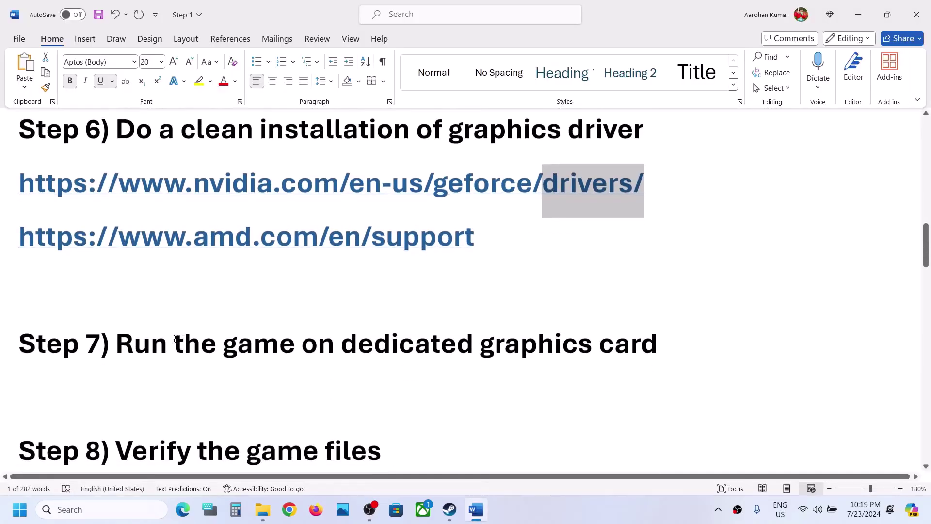
pyautogui.moveTo(209, 339); pyautogui.dragTo(597, 343)
# Step: Search Windows for the word "graphics" copied from Step 7, open Graphics settings and start browsing for an app to add
pyautogui.click(577, 342)
pyautogui.doubleClick(555, 342)
pyautogui.hotkey('ctrl', 'c')
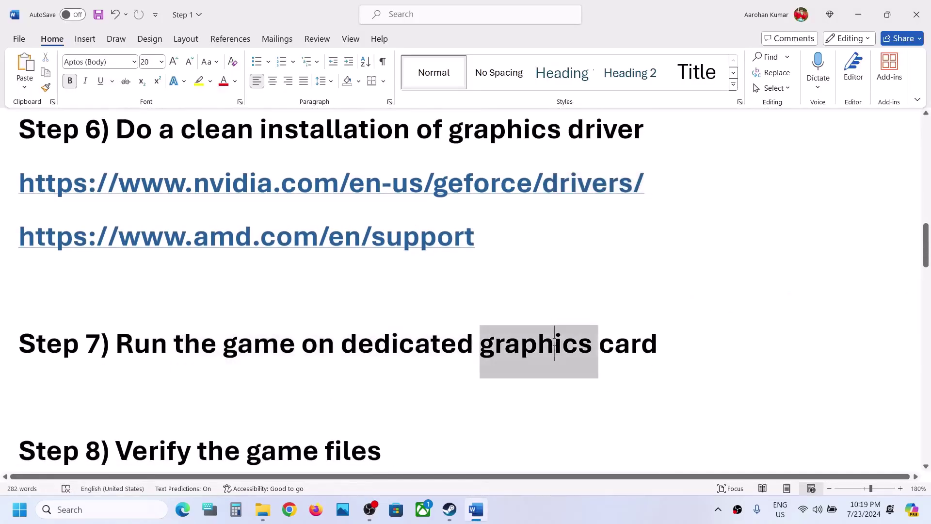
pyautogui.click(114, 515)
pyautogui.hotkey('ctrl', 'v')
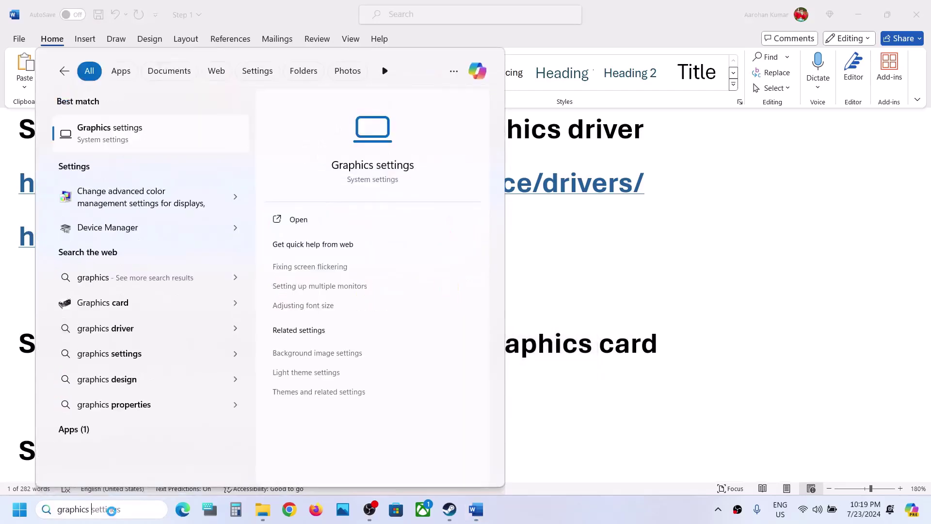
pyautogui.click(158, 133)
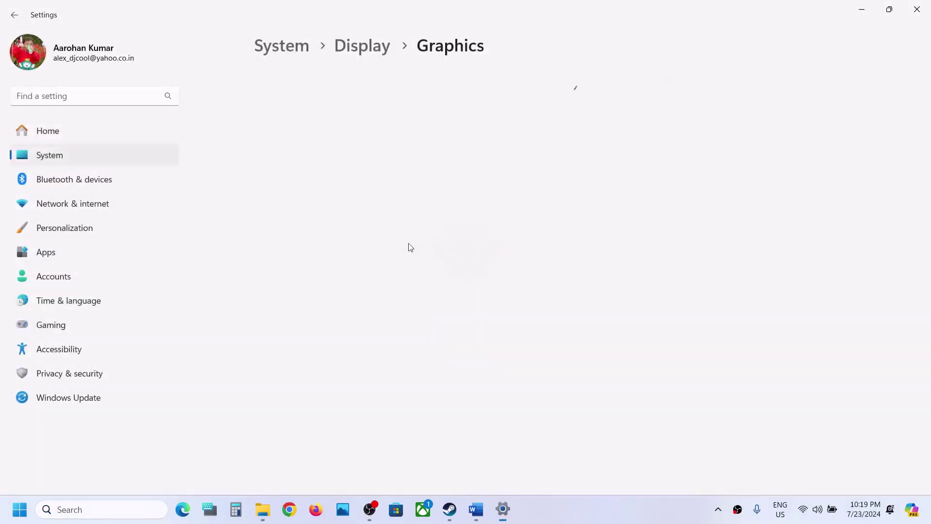
pyautogui.click(273, 224)
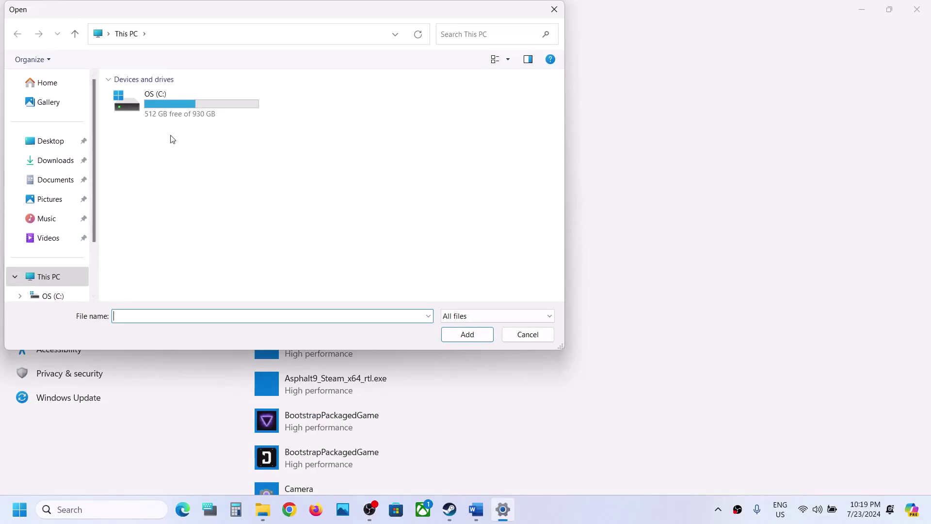
# Step: Add the F1Manager24 application from C:\Program Files (x86)\Steam\steamapps\common\F1 Manager 2024 to the custom graphics apps list
pyautogui.doubleClick(170, 115)
pyautogui.scroll(-3, 177, 200)
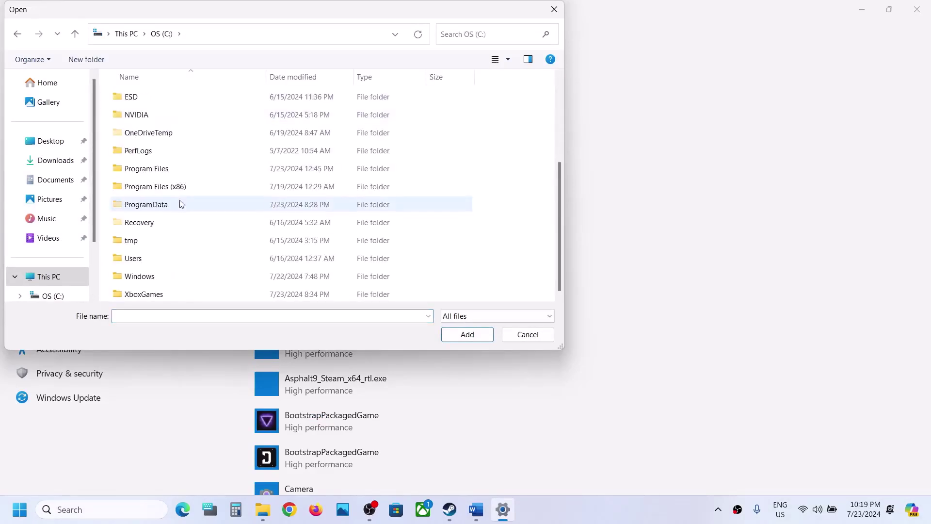
pyautogui.click(157, 187)
pyautogui.doubleClick(157, 187)
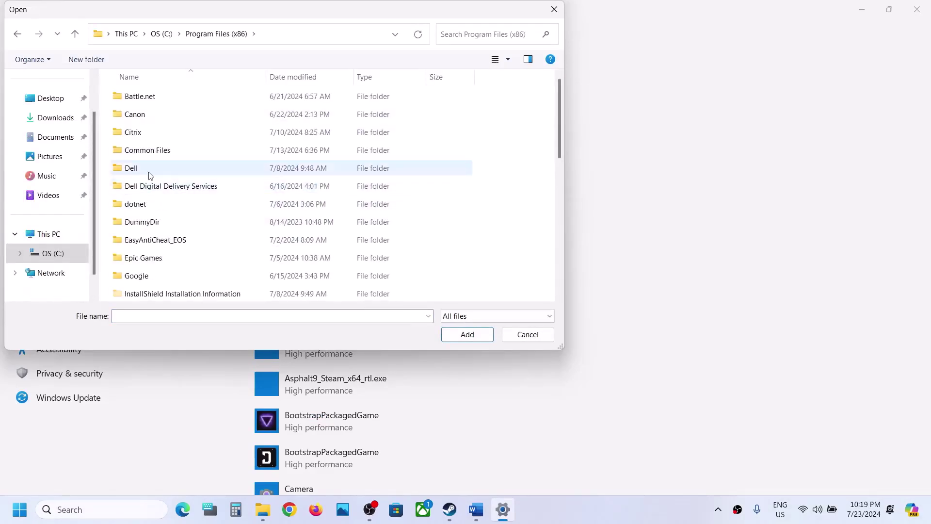
pyautogui.press('s')
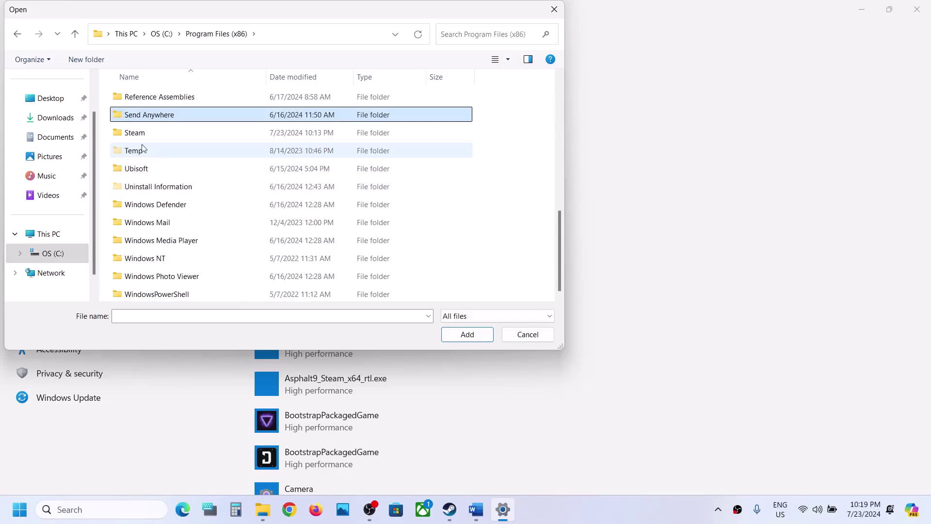
pyautogui.doubleClick(140, 136)
pyautogui.press('s')
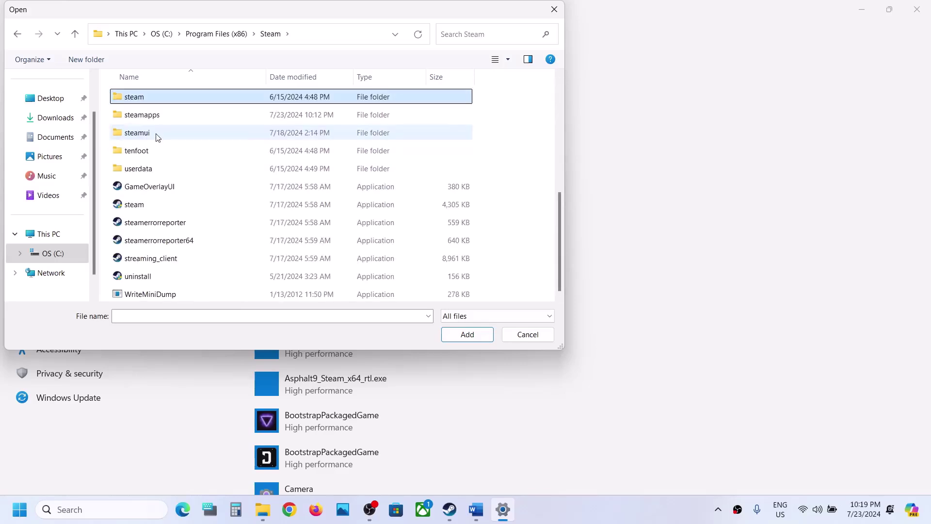
pyautogui.doubleClick(150, 121)
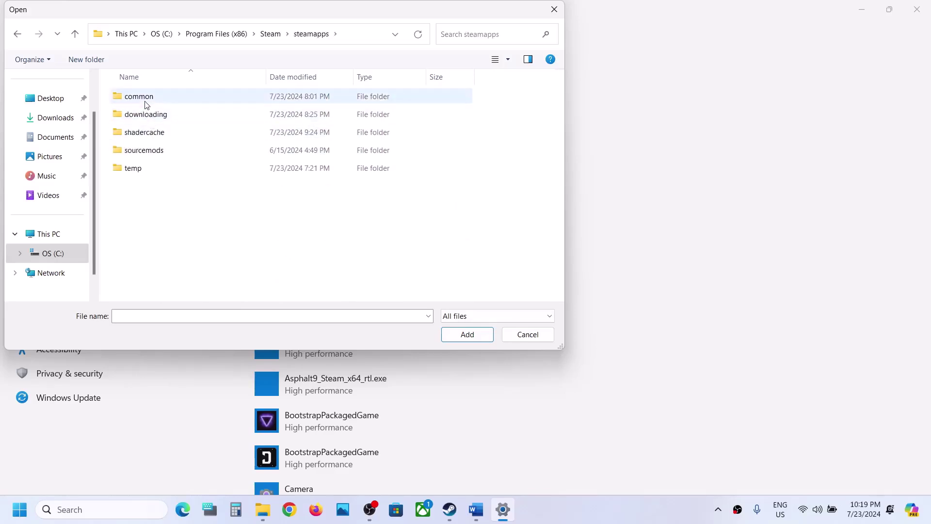
pyautogui.doubleClick(145, 99)
pyautogui.doubleClick(145, 99)
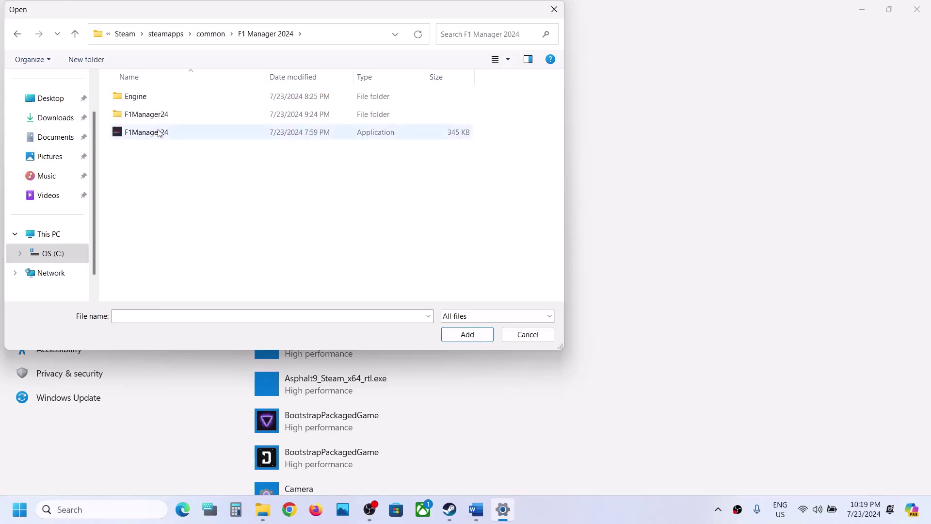
pyautogui.click(160, 132)
pyautogui.click(479, 330)
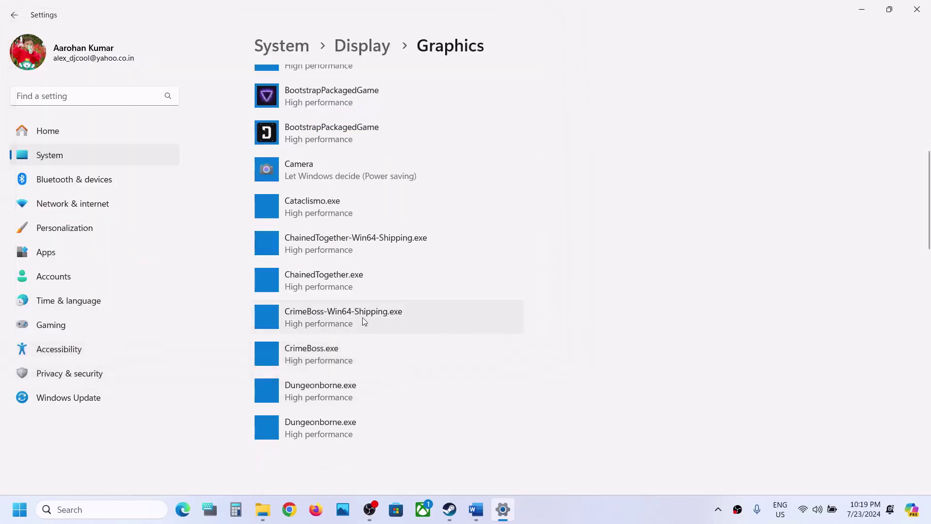
# Step: Set the graphics preference of the added F1 Manager 2024 entry to High performance and save it
pyautogui.click(421, 365)
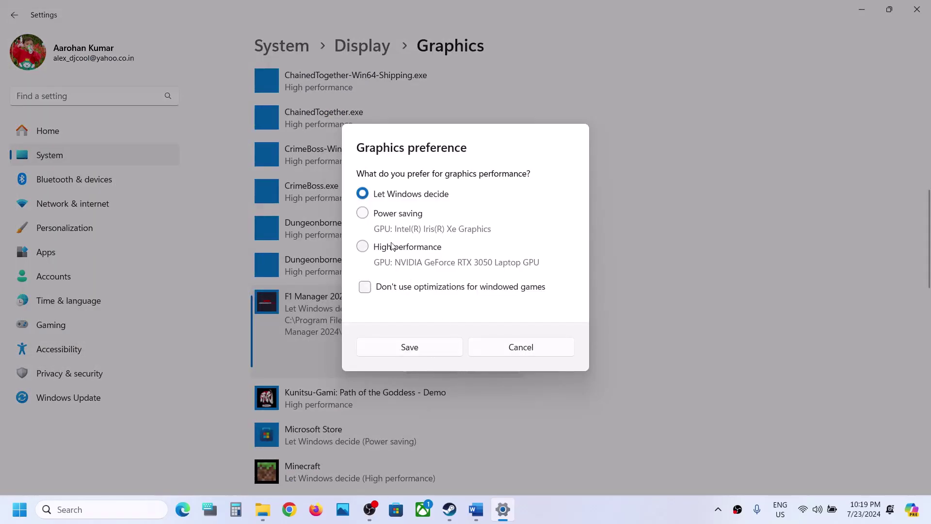
pyautogui.click(391, 246)
pyautogui.click(410, 347)
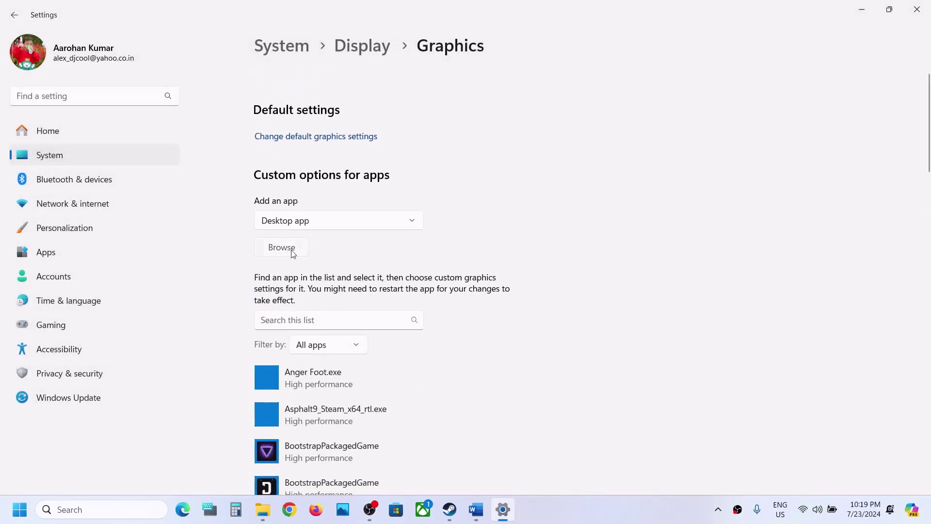
# Step: Add the second F1Manager24 application, from the game's F1Manager24\Binaries\Win64 folder, to the graphics apps list
pyautogui.click(293, 254)
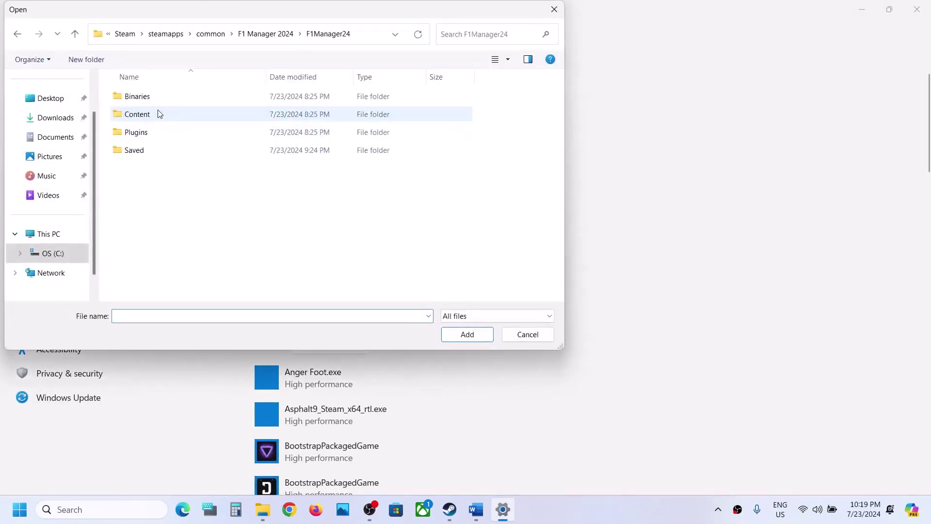
pyautogui.doubleClick(156, 99)
pyautogui.doubleClick(157, 100)
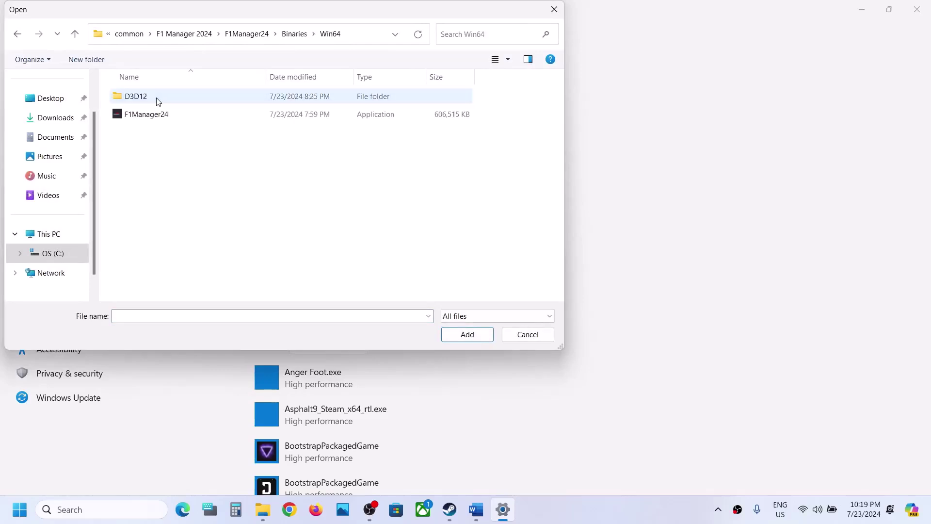
pyautogui.click(158, 117)
pyautogui.click(475, 333)
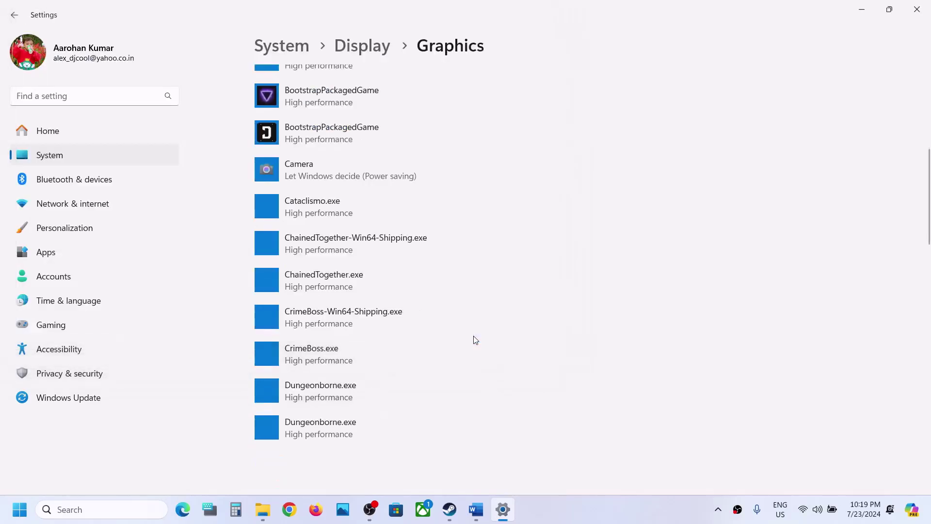
# Step: Save High performance as the graphics preference for the Binaries\Win64 entry of F1 Manager 2024
pyautogui.click(429, 340)
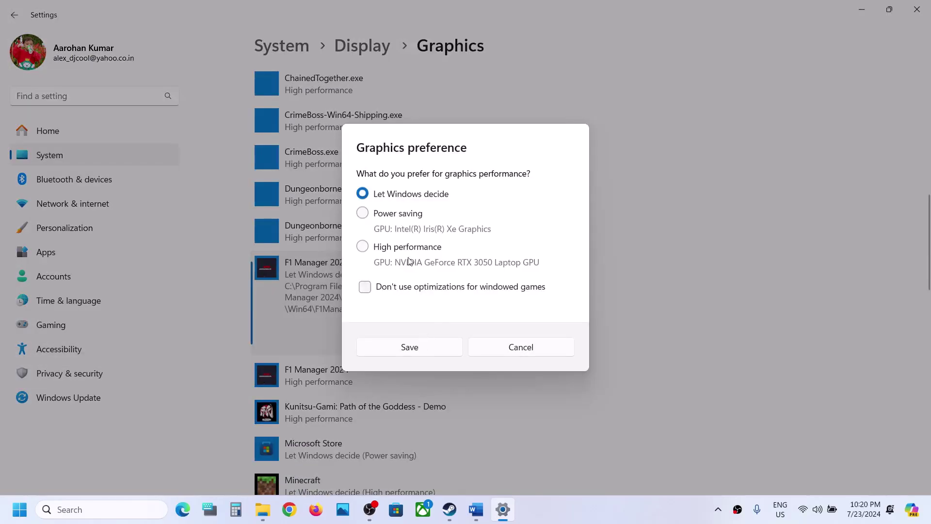
pyautogui.click(402, 247)
pyautogui.click(421, 350)
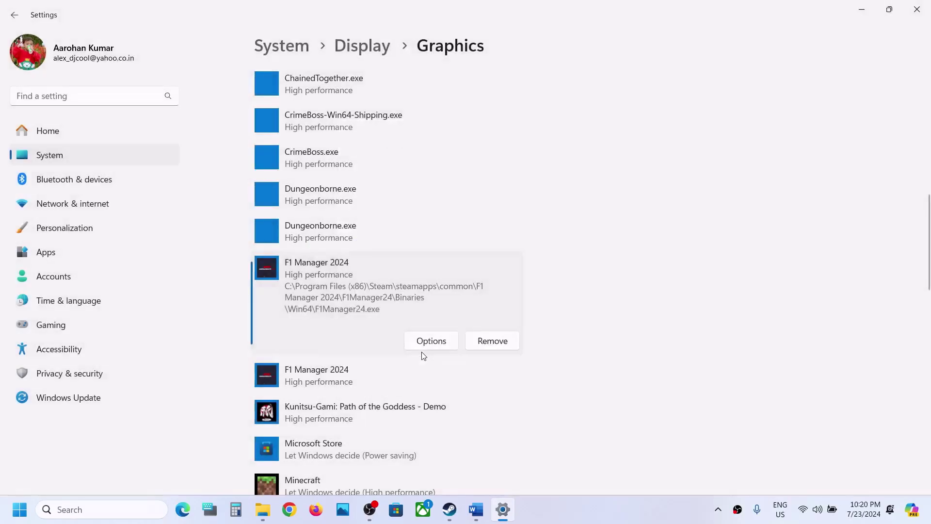
# Step: Switch to the Word document and highlight the Step 8 text "Verify the game files"
pyautogui.click(449, 510)
pyautogui.click(475, 509)
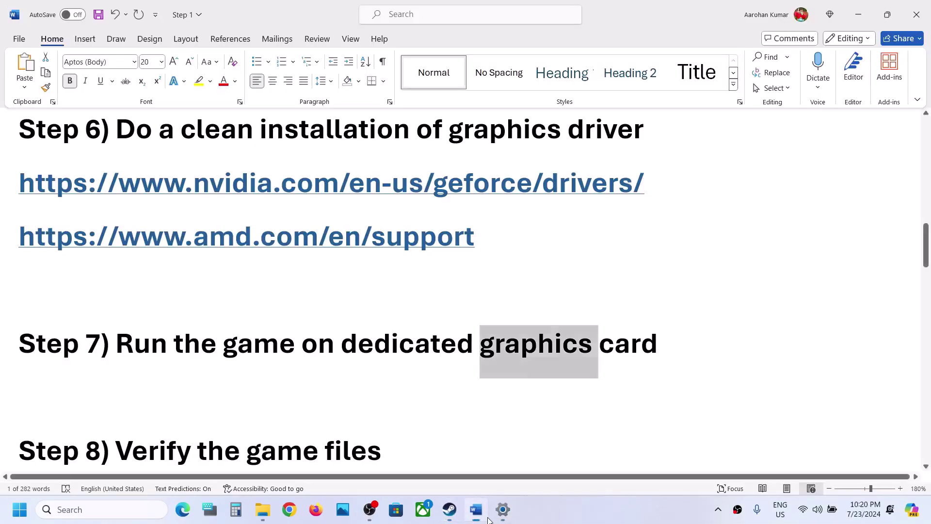
pyautogui.scroll(-3, 338, 292)
pyautogui.moveTo(148, 316); pyautogui.dragTo(381, 320)
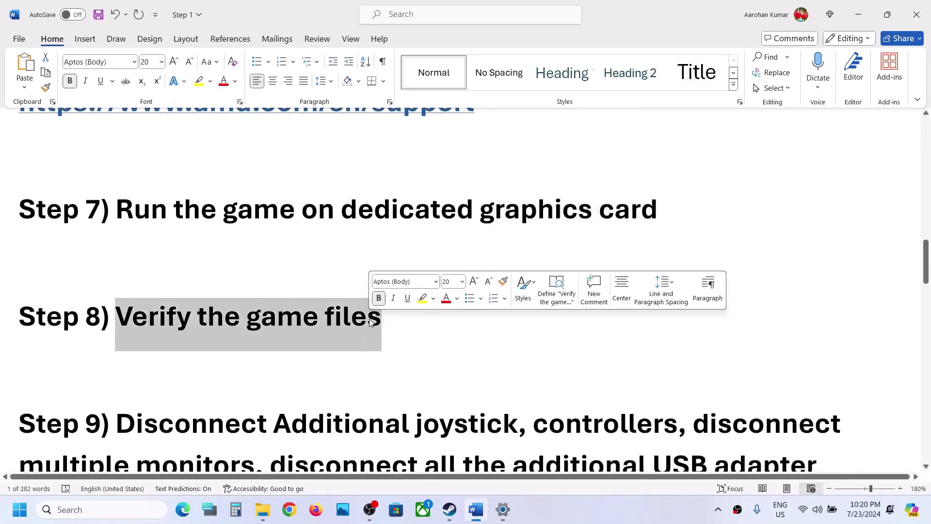
# Step: In Steam, open the F1 Manager 2024 properties and start verifying the integrity of its installed files
pyautogui.click(449, 509)
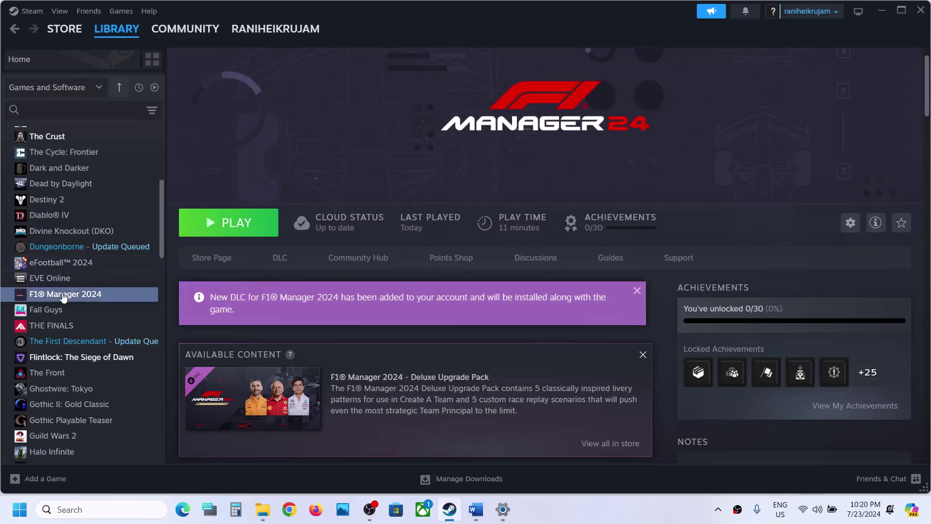
pyautogui.rightClick(64, 294)
pyautogui.click(96, 387)
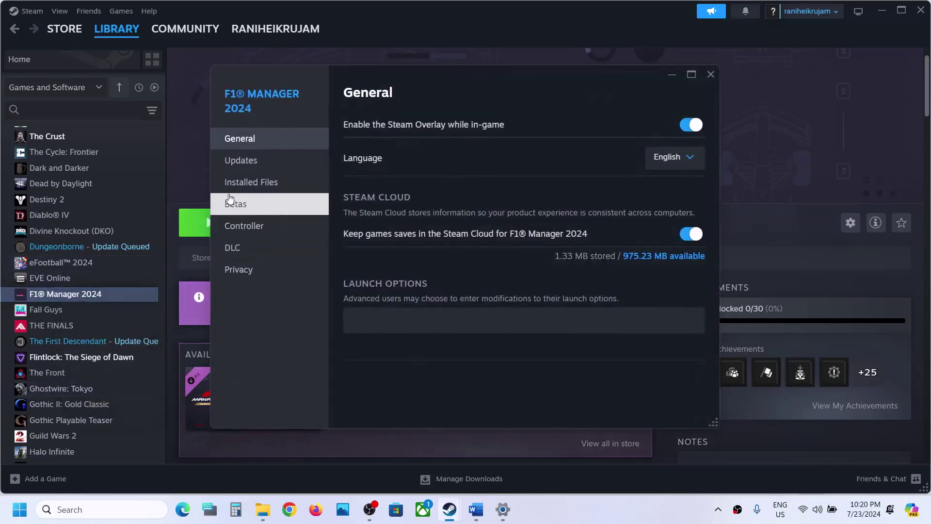
pyautogui.click(250, 183)
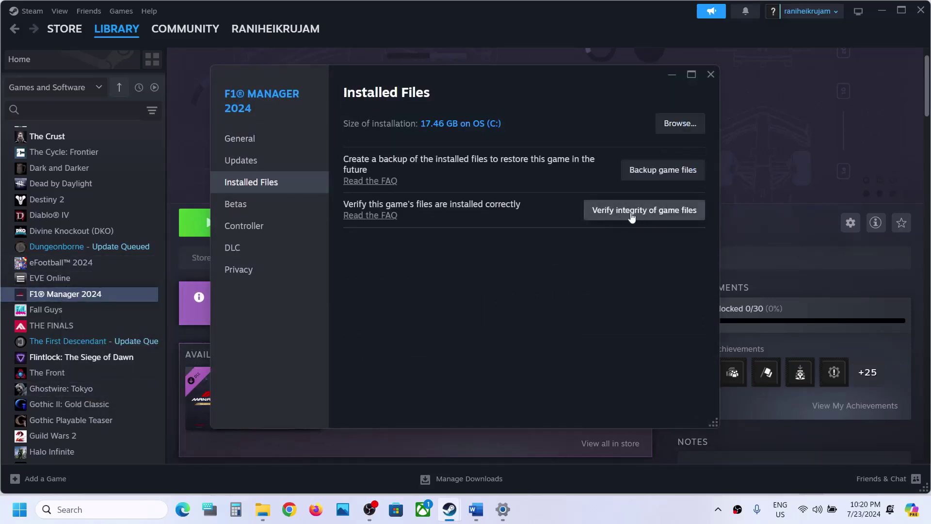
pyautogui.click(647, 211)
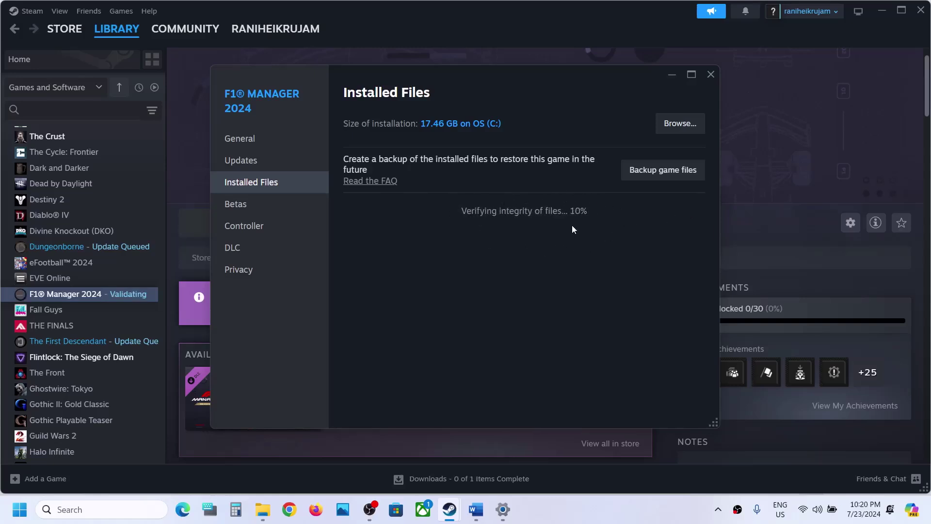
# Step: Return to the Word document and highlight Step 9's advice on disconnecting additional joysticks, controllers and multiple monitors
pyautogui.click(476, 513)
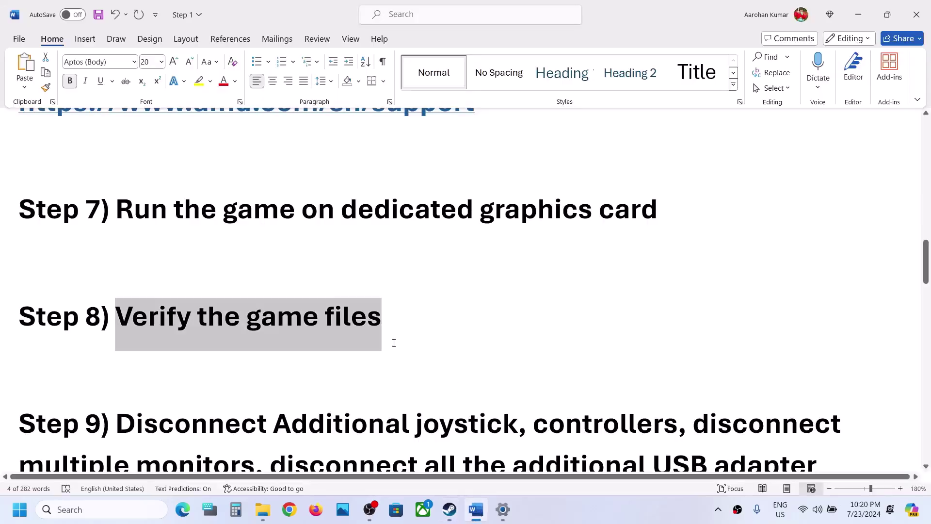
pyautogui.scroll(-3, 354, 336)
pyautogui.scroll(-1, 284, 309)
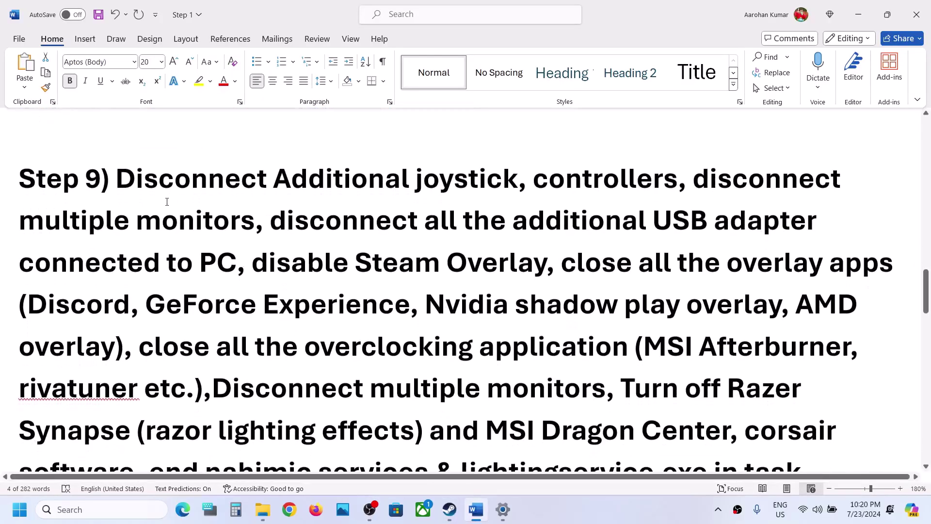
pyautogui.moveTo(121, 184); pyautogui.dragTo(617, 174)
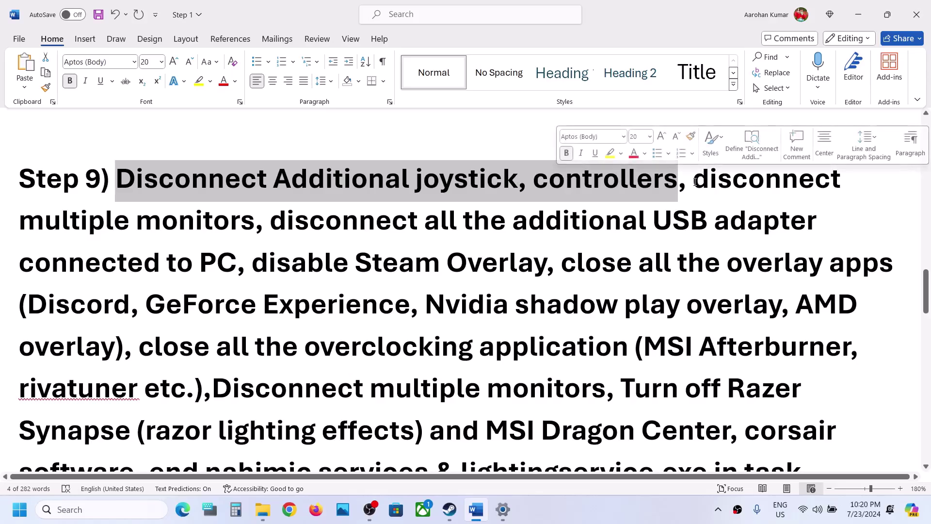
pyautogui.moveTo(694, 181); pyautogui.dragTo(216, 244)
pyautogui.click(269, 255)
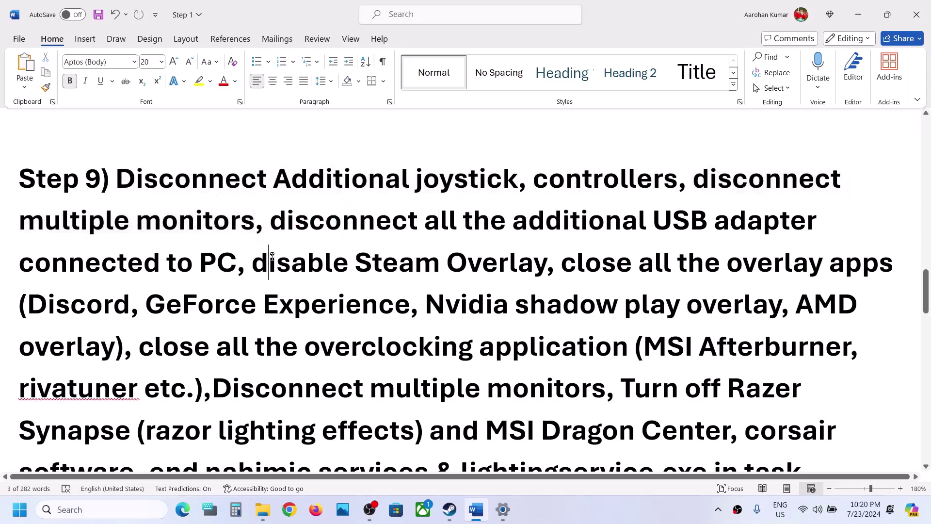
# Step: Highlight the Step 9 phrases about disconnecting additional USB adapters and disabling Steam Overlay
pyautogui.moveTo(268, 224); pyautogui.dragTo(233, 274)
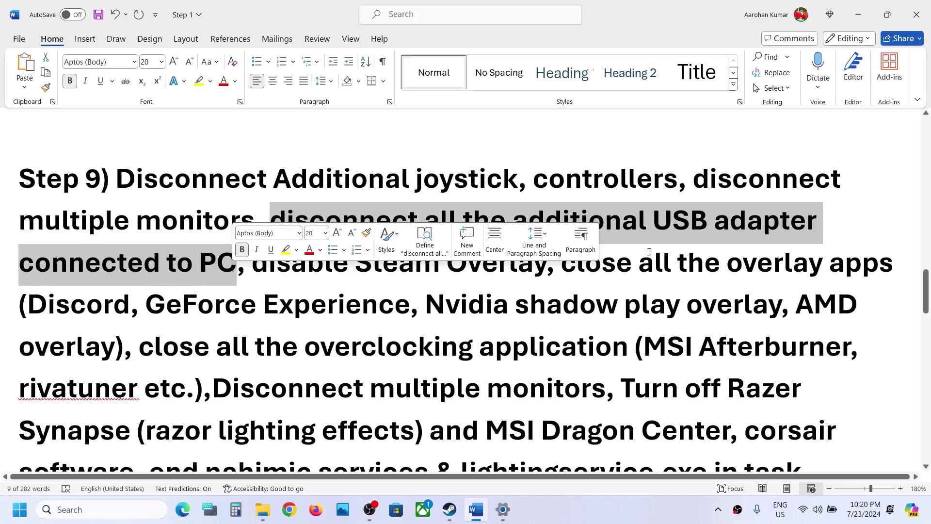
pyautogui.click(713, 220)
pyautogui.moveTo(642, 218); pyautogui.dragTo(225, 263)
pyautogui.click(225, 263)
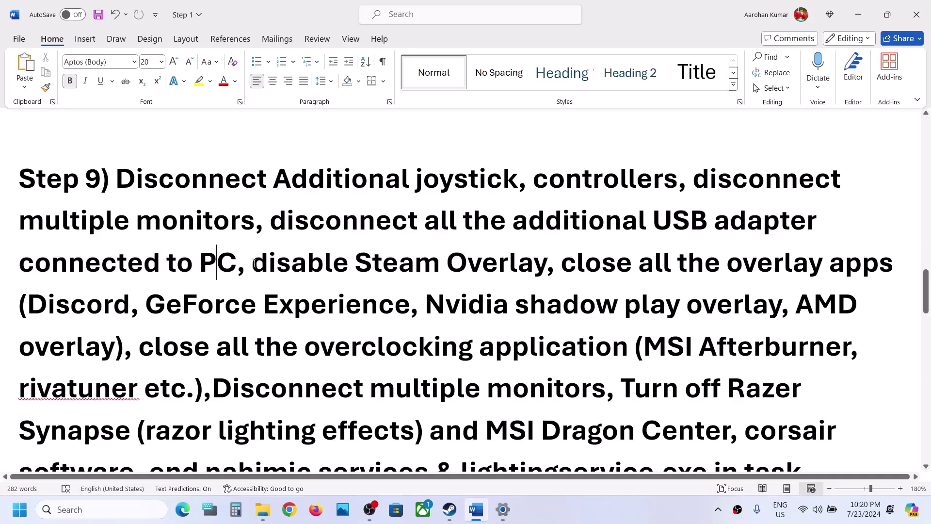
pyautogui.moveTo(254, 264); pyautogui.dragTo(553, 265)
# Step: In Steam, turn off the in-game Steam Overlay in the F1 Manager 2024 properties and close them
pyautogui.moveTo(451, 514)
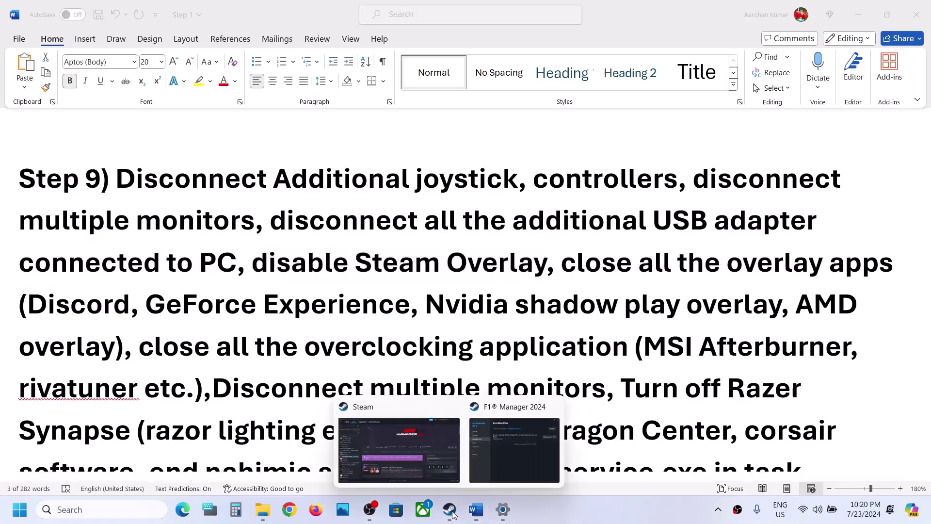
pyautogui.click(401, 444)
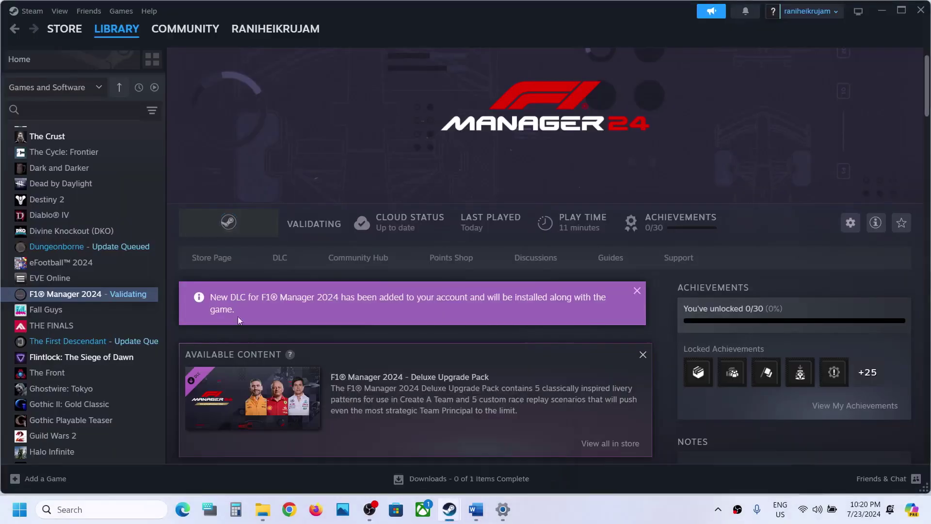
pyautogui.rightClick(57, 301)
pyautogui.click(88, 388)
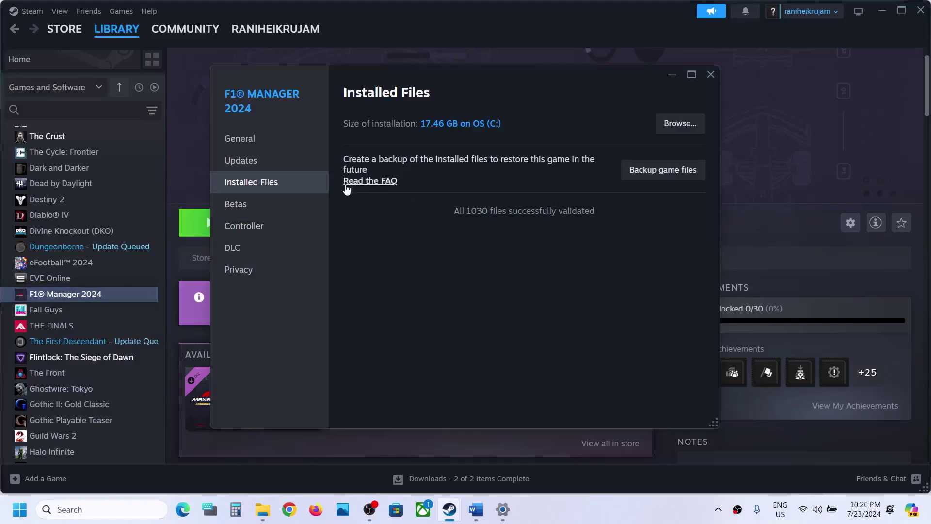
pyautogui.click(328, 136)
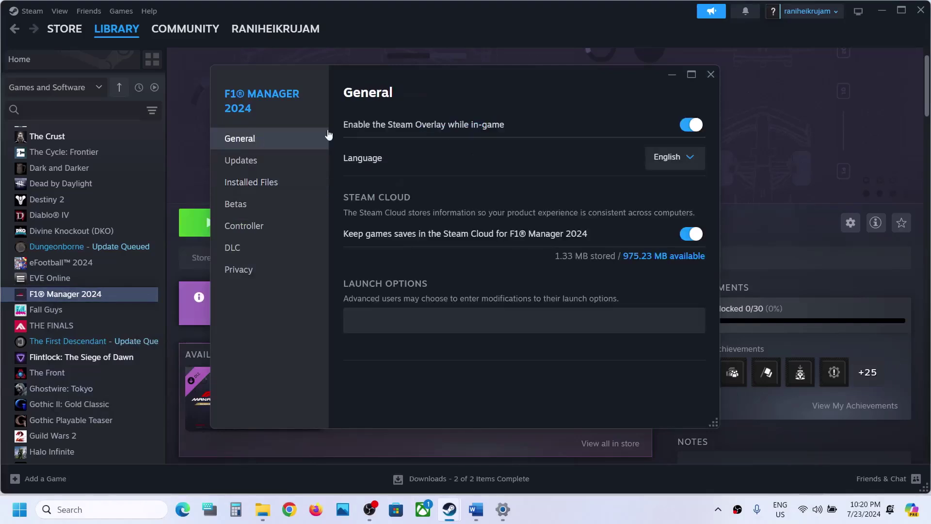
pyautogui.click(699, 125)
pyautogui.click(711, 74)
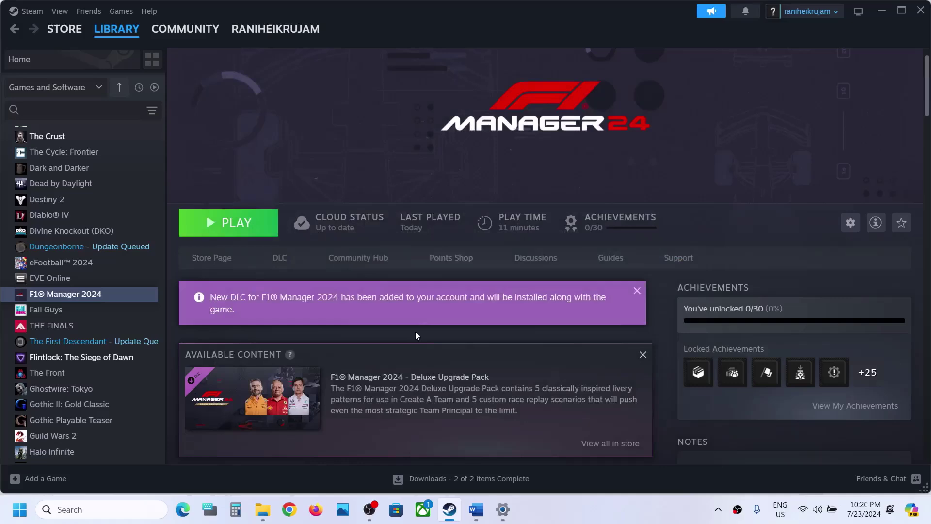
# Step: Switch back to the Word document and highlight Discord, followed by GeForce Experience, among Step 9's overlay apps
pyautogui.click(476, 513)
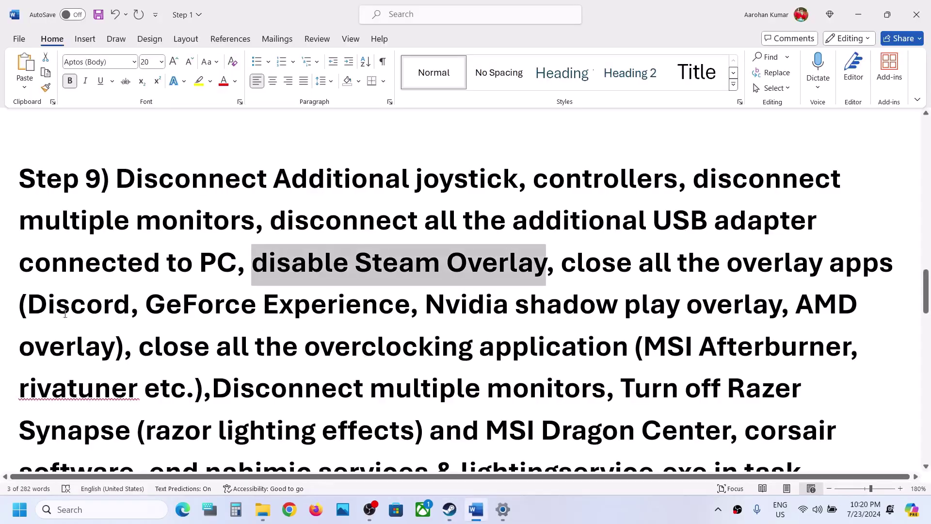
pyautogui.doubleClick(40, 305)
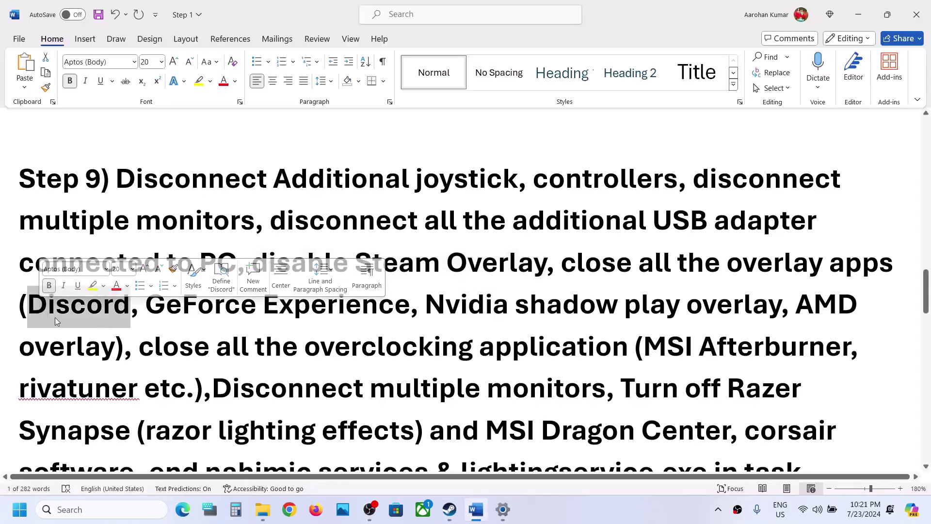
pyautogui.click(81, 317)
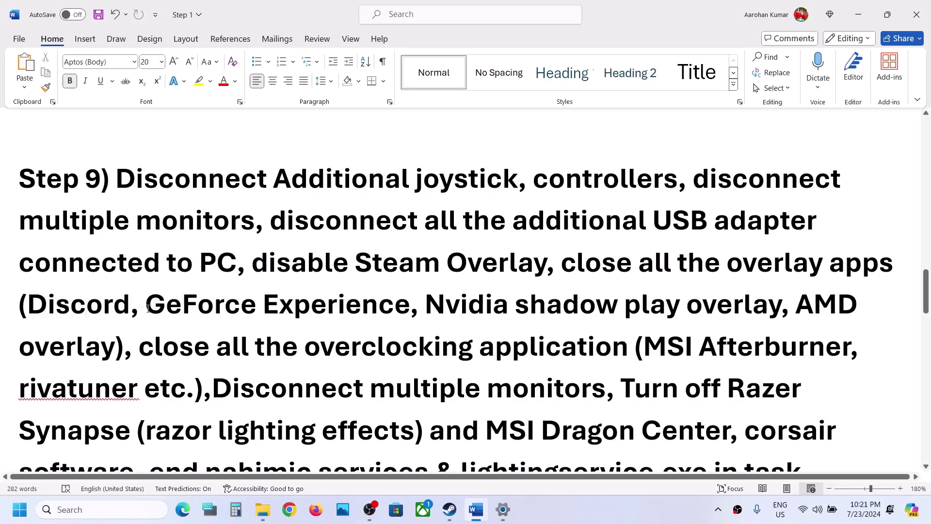
pyautogui.moveTo(145, 309); pyautogui.dragTo(393, 308)
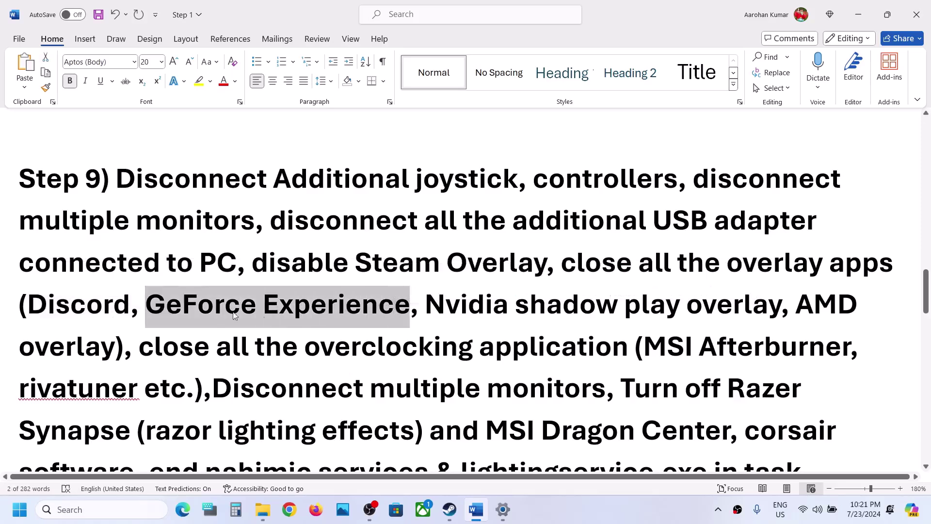
# Step: Highlight Step 9's advice on closing all overlay apps and overclocking applications such as MSI Afterburner and rivatuner
pyautogui.click(211, 316)
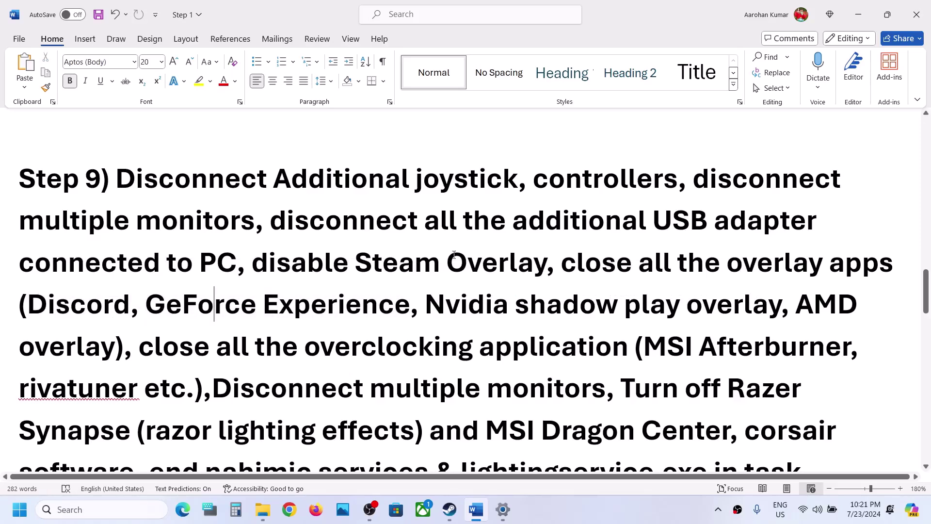
pyautogui.moveTo(569, 261); pyautogui.dragTo(872, 278)
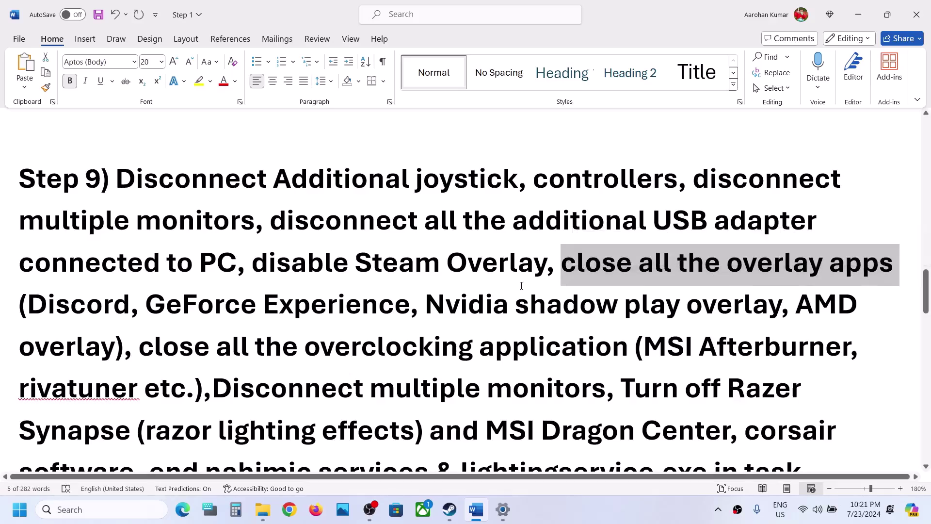
pyautogui.scroll(-3, 143, 249)
pyautogui.moveTo(142, 248); pyautogui.dragTo(186, 281)
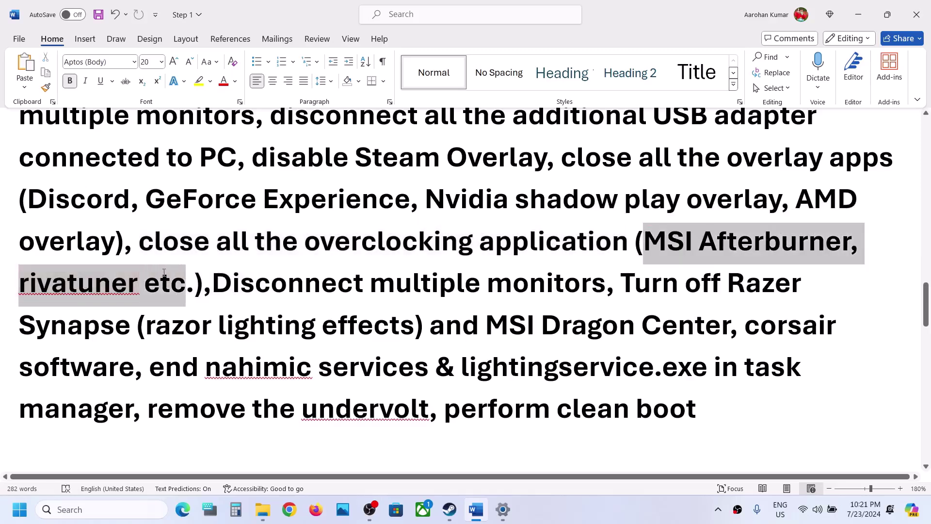
pyautogui.click(160, 283)
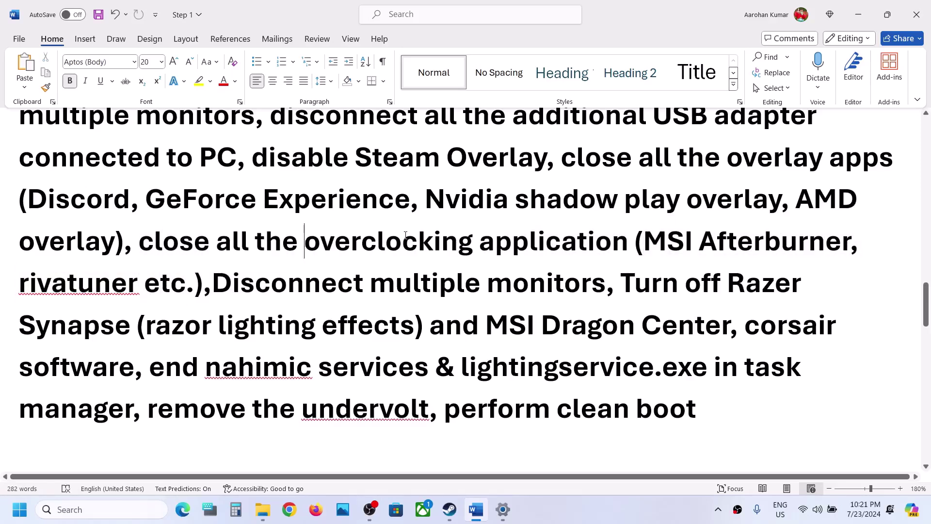
pyautogui.moveTo(405, 235); pyautogui.dragTo(557, 257)
pyautogui.doubleClick(138, 241)
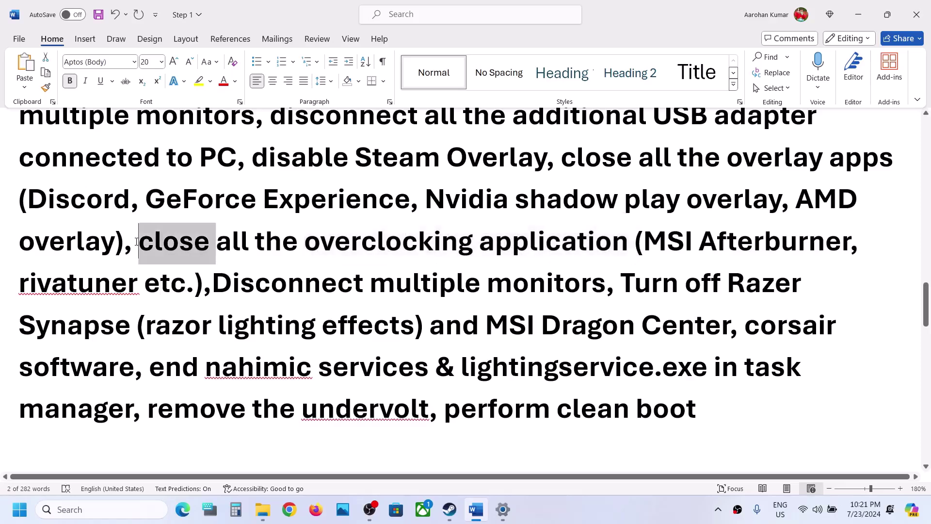
pyautogui.click(374, 264)
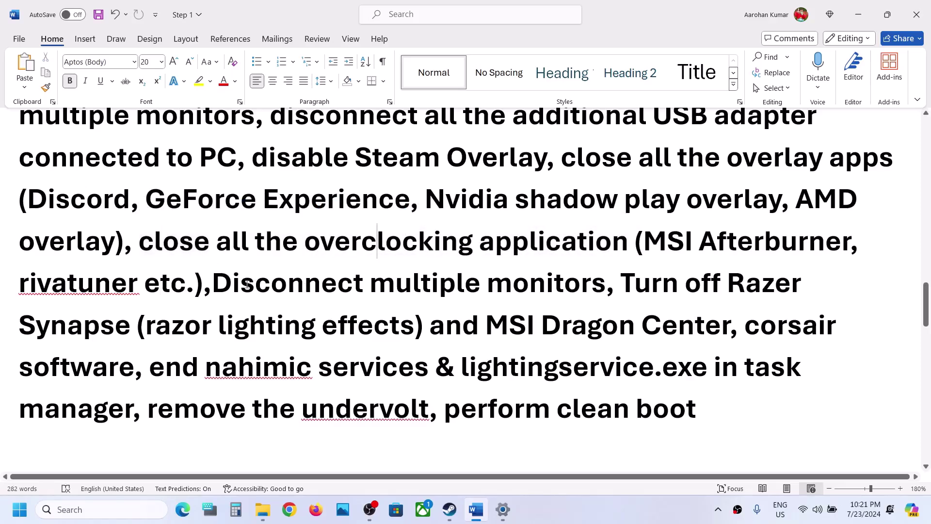
# Step: Highlight Step 9's multiple monitors advice and the passage from Razer Synapse to lightingservice.exe, glancing at Steam before returning to Word
pyautogui.doubleClick(450, 303)
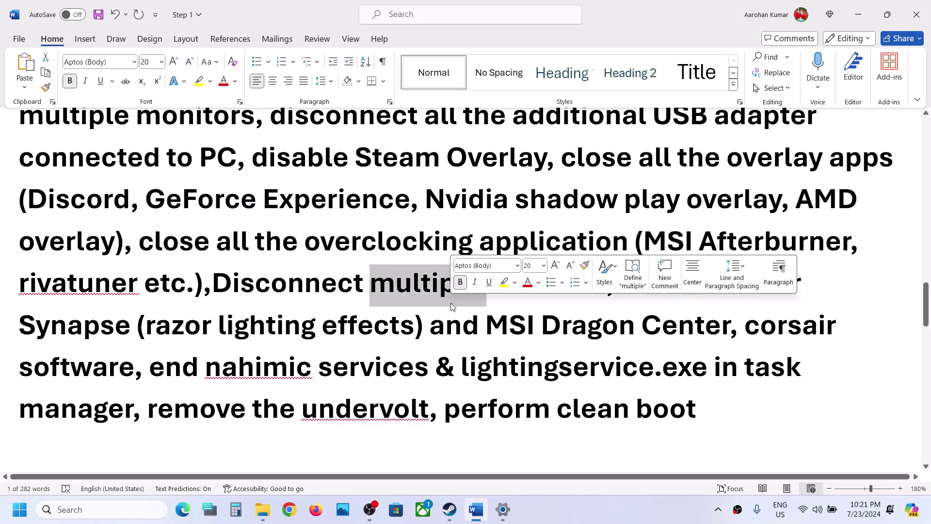
pyautogui.click(687, 329)
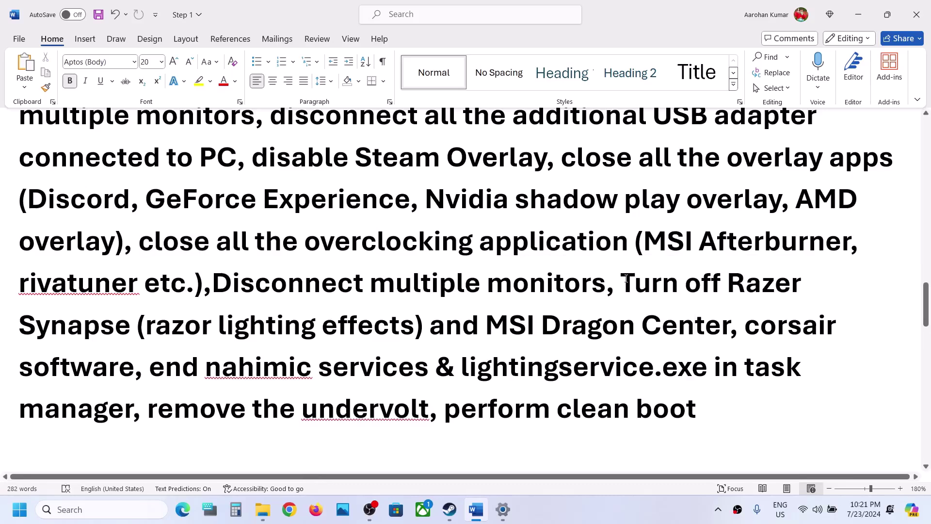
pyautogui.moveTo(625, 279)
pyautogui.mouseDown()
pyautogui.moveTo(684, 330)
pyautogui.moveTo(685, 371)
pyautogui.moveTo(165, 371)
pyautogui.moveTo(137, 389)
pyautogui.moveTo(625, 295)
pyautogui.mouseUp()
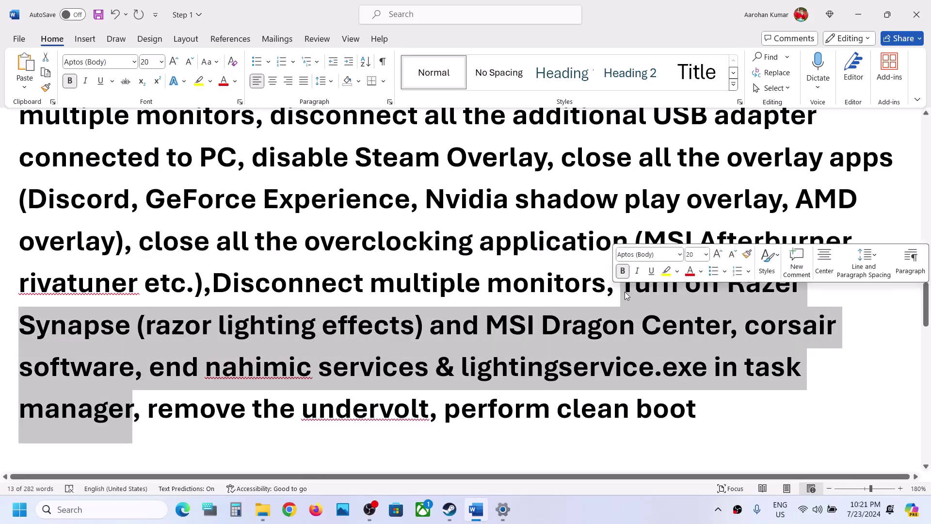
pyautogui.click(449, 509)
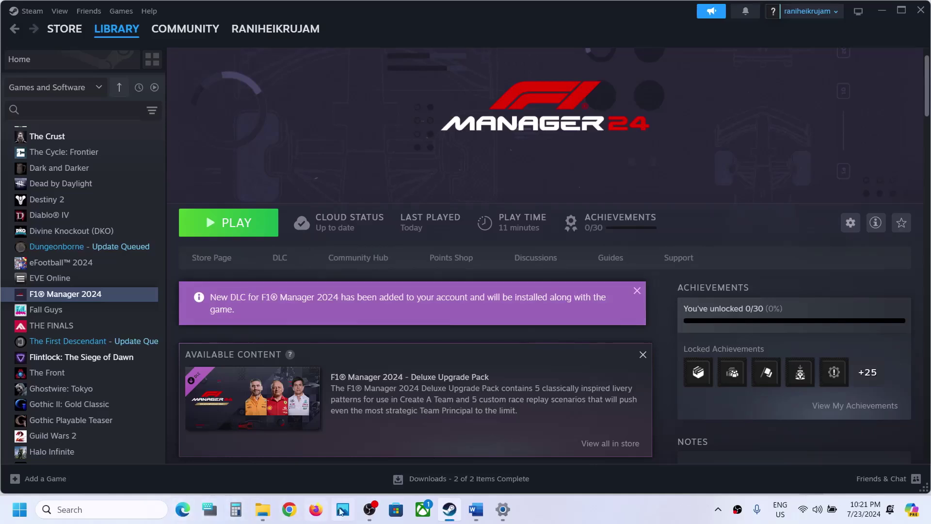
pyautogui.click(485, 517)
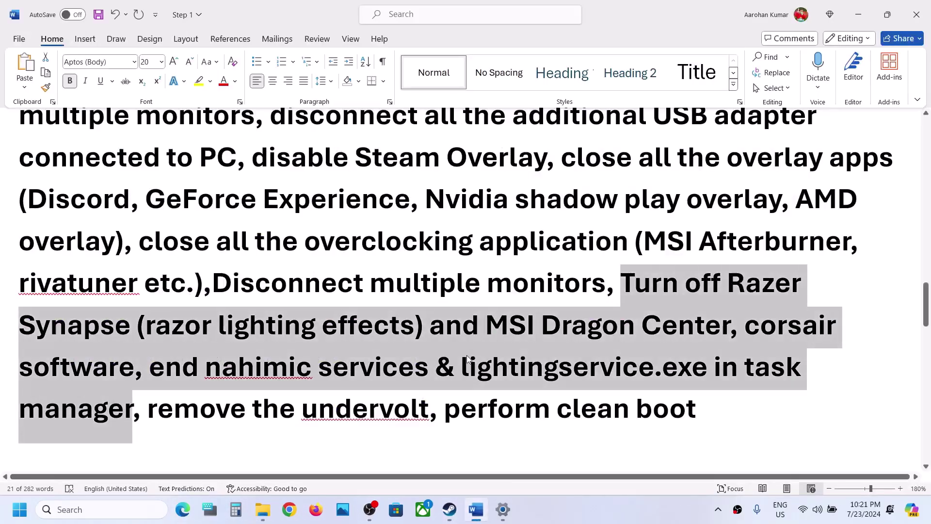
# Step: Highlight Step 9's closing advice on removing the undervolt and performing a clean boot
pyautogui.click(652, 450)
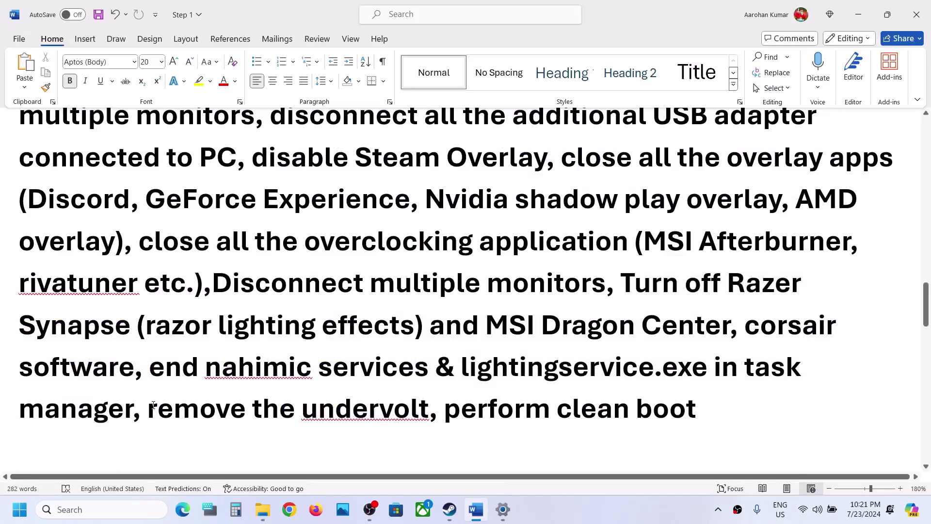
pyautogui.moveTo(153, 405); pyautogui.dragTo(698, 412)
pyautogui.click(393, 410)
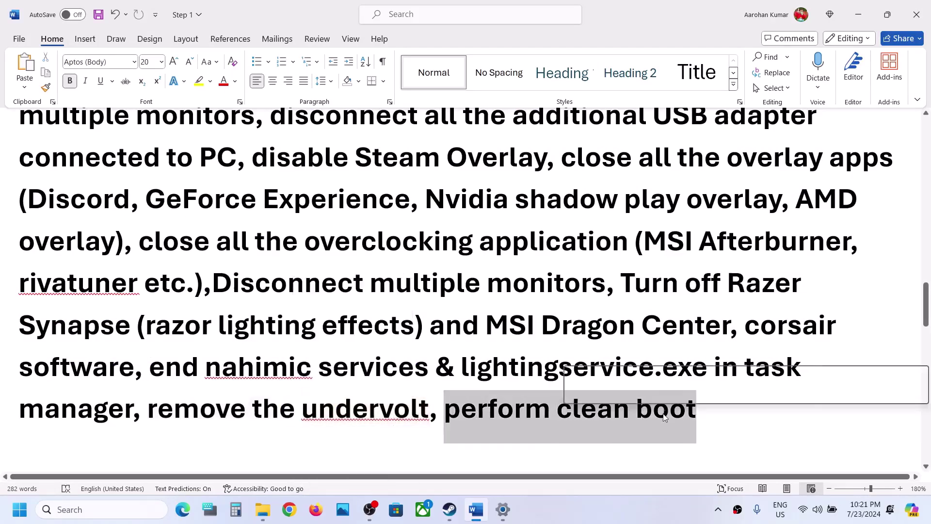
# Step: Open System Configuration from Windows search, hide all Microsoft services in the services list and confirm the dialog
pyautogui.click(147, 506)
pyautogui.write('system')
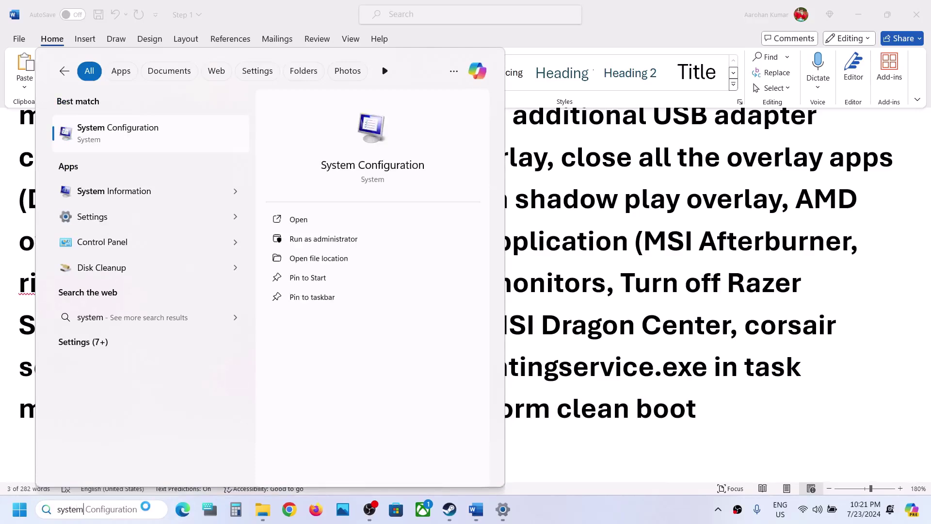
pyautogui.press('Right')
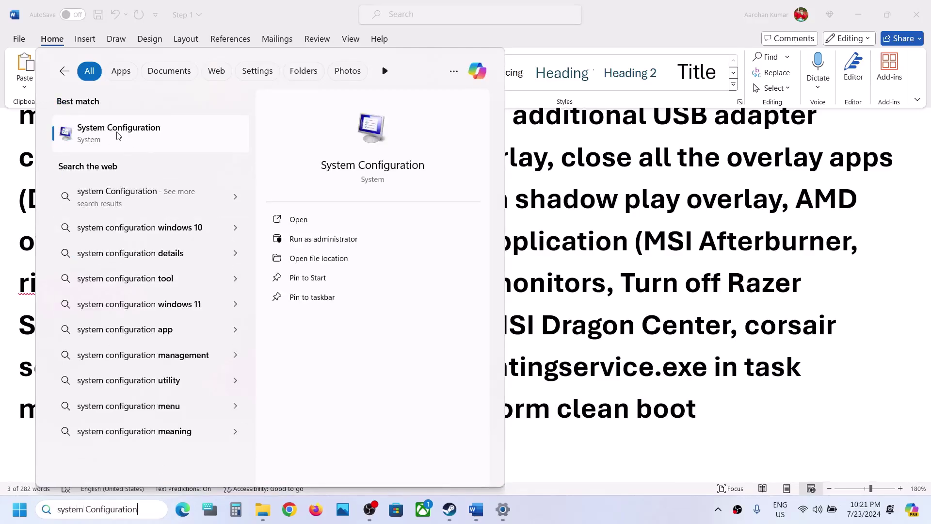
pyautogui.click(118, 136)
pyautogui.click(368, 162)
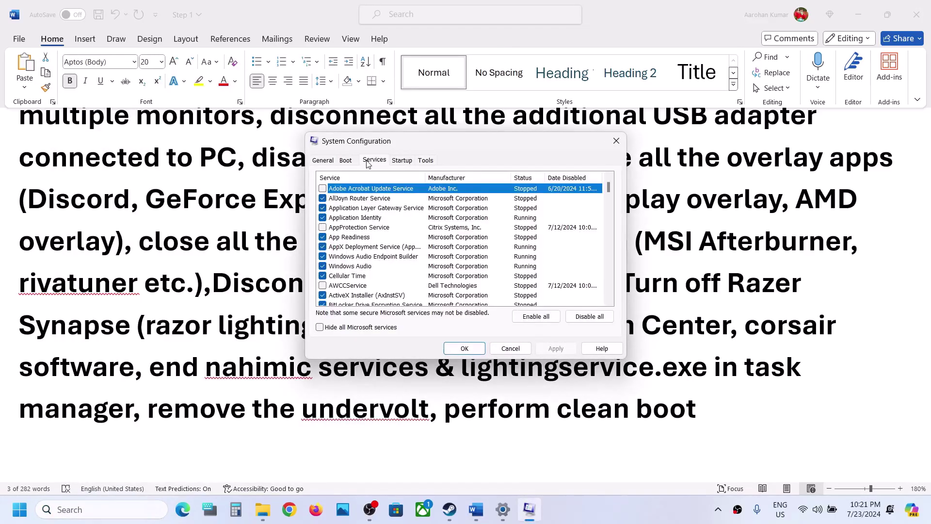
pyautogui.click(322, 328)
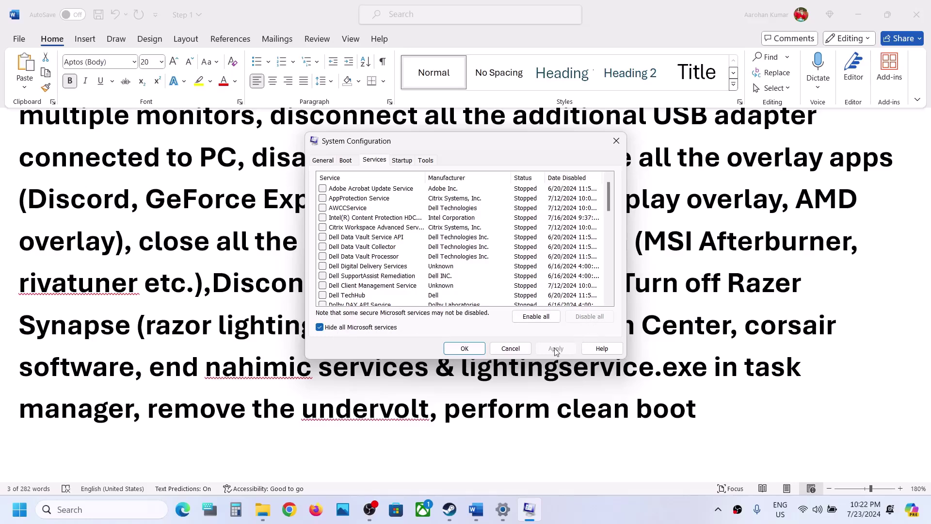
pyautogui.click(466, 348)
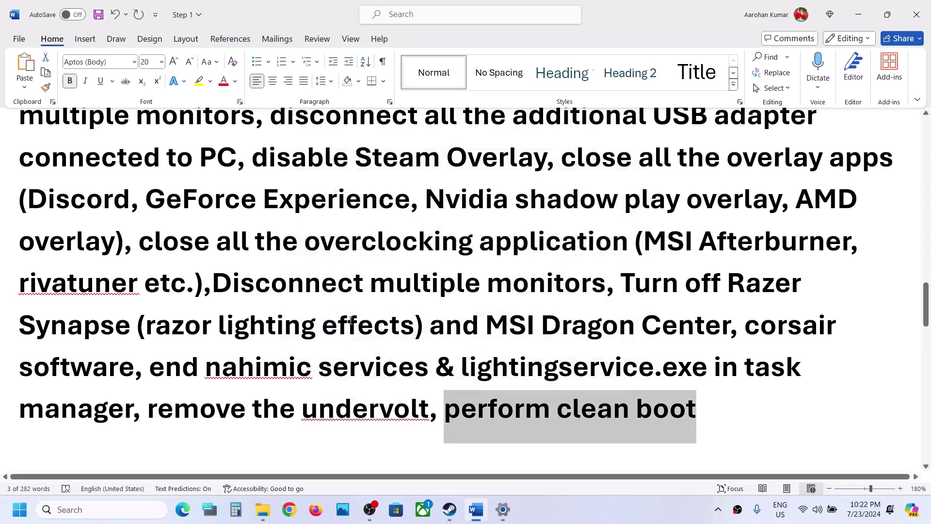
# Step: Move on to Step 10 in the Word document and highlight "Increase the Virtual Memory"
pyautogui.scroll(-5, 350, 320)
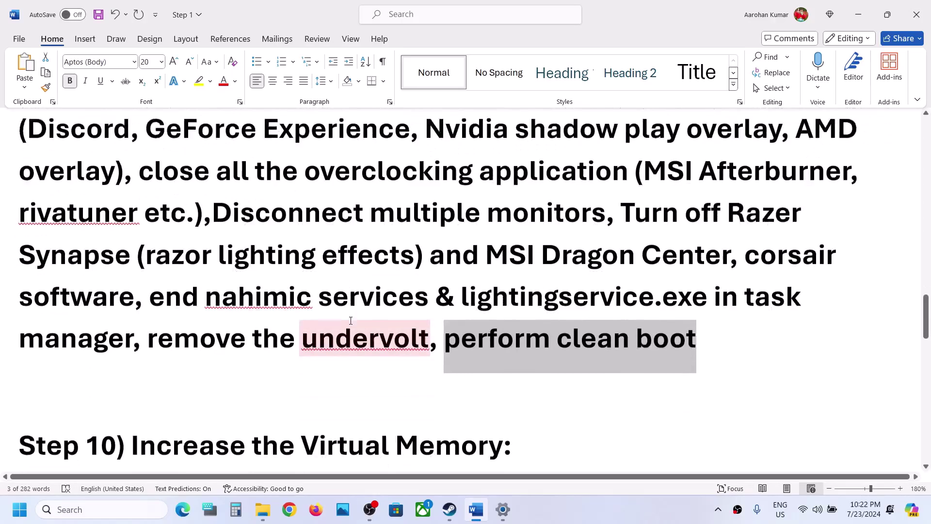
pyautogui.moveTo(232, 318); pyautogui.dragTo(503, 320)
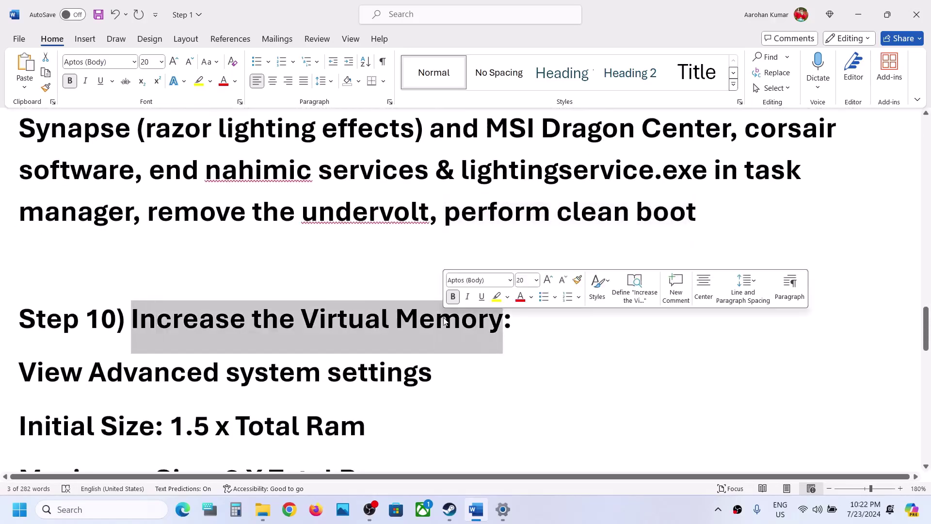
pyautogui.scroll(-2, 504, 320)
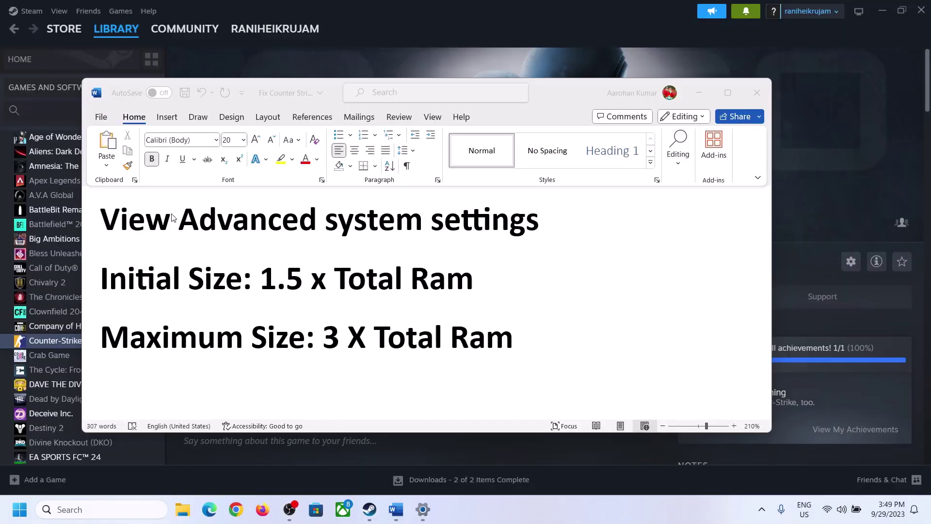
# Step: Copy "View Advanced system settings" from the Word document, search Windows for it and open System Properties beside the instructions
pyautogui.click(132, 224)
pyautogui.moveTo(110, 224); pyautogui.dragTo(510, 234)
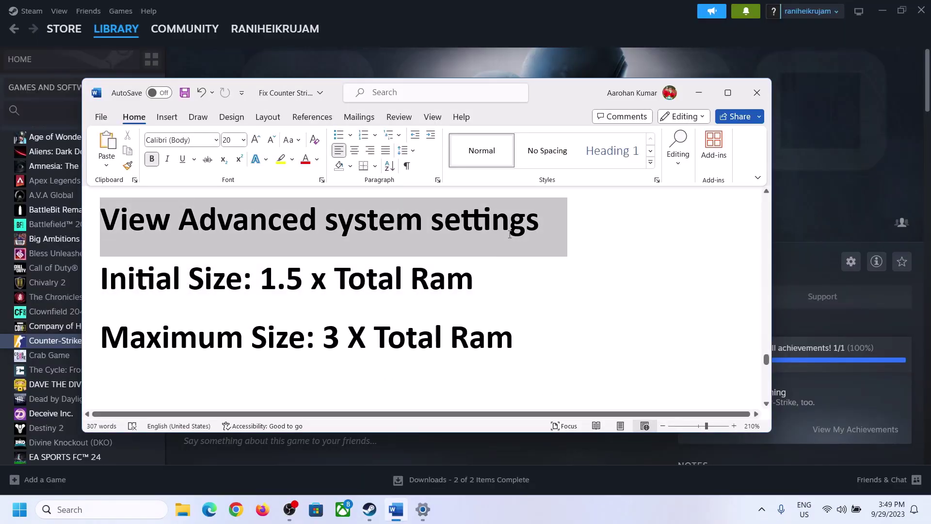
pyautogui.hotkey('ctrl', 'c')
pyautogui.click(111, 509)
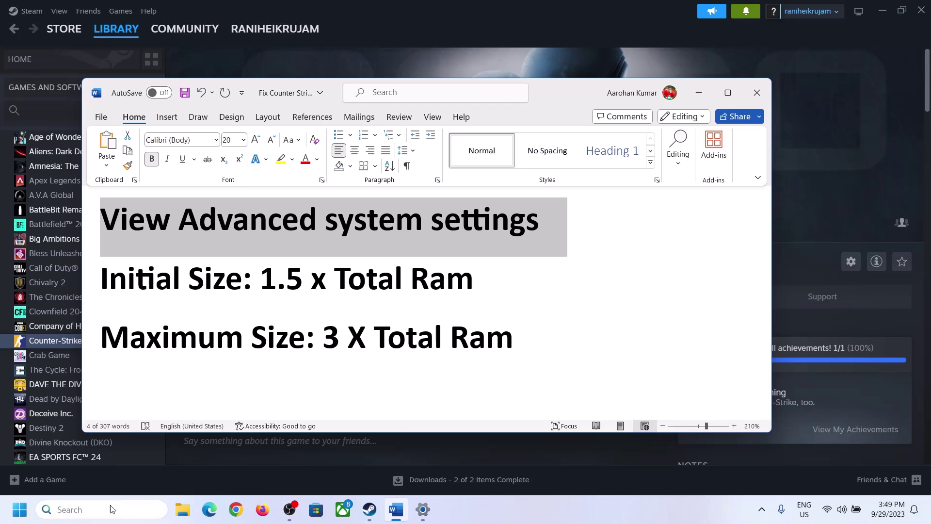
pyautogui.hotkey('ctrl', 'v')
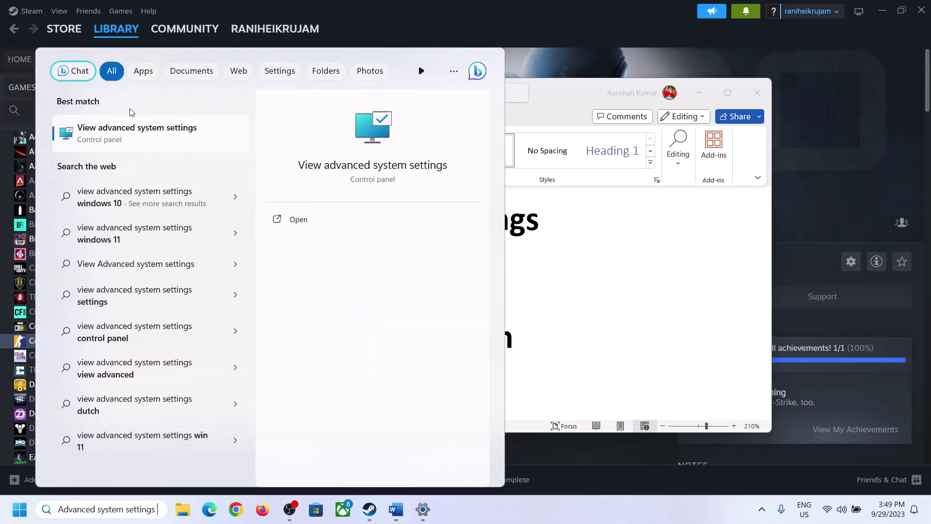
pyautogui.click(131, 141)
pyautogui.moveTo(192, 96); pyautogui.dragTo(415, 168)
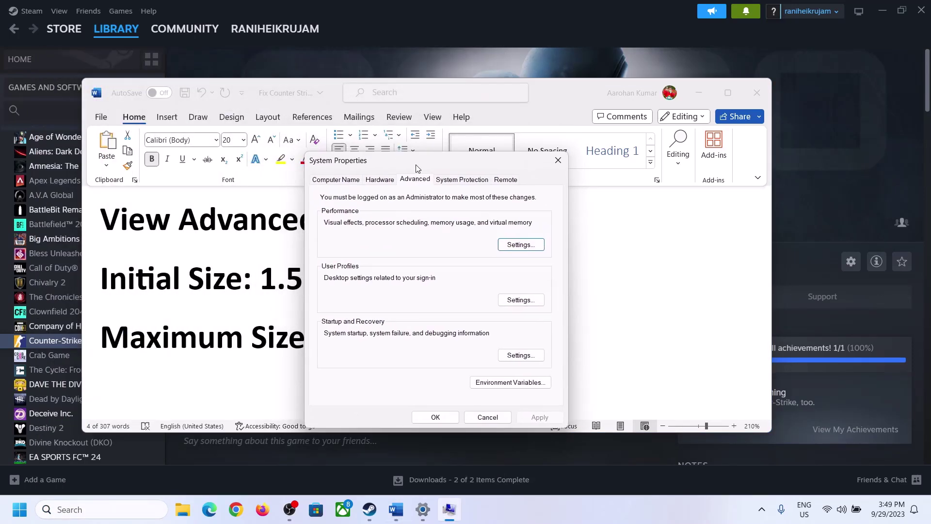
# Step: Open the Virtual Memory settings, turn off automatic paging file management and choose a custom size for drive C
pyautogui.click(521, 245)
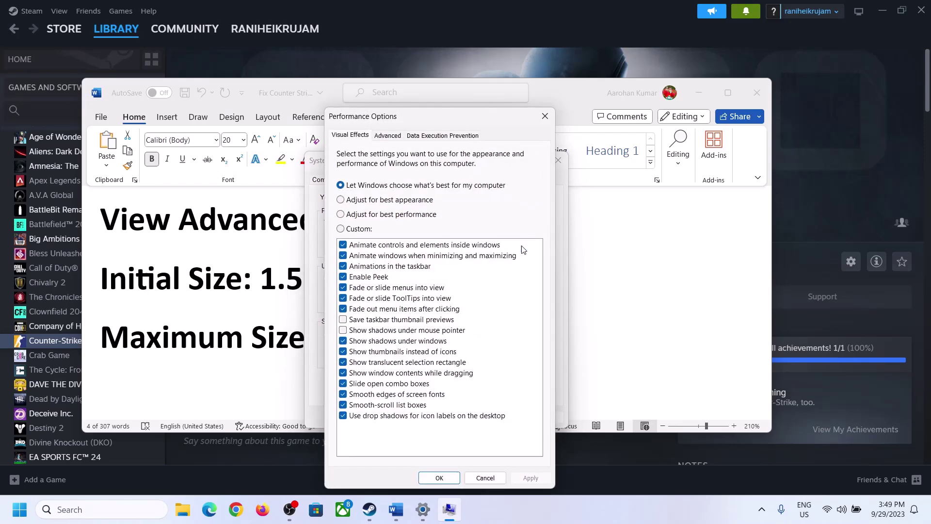
pyautogui.click(388, 136)
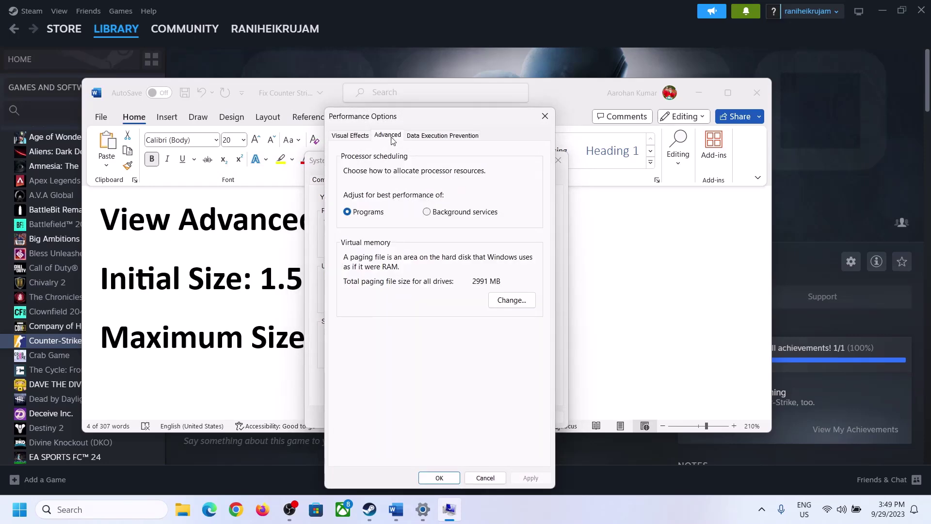
pyautogui.click(515, 300)
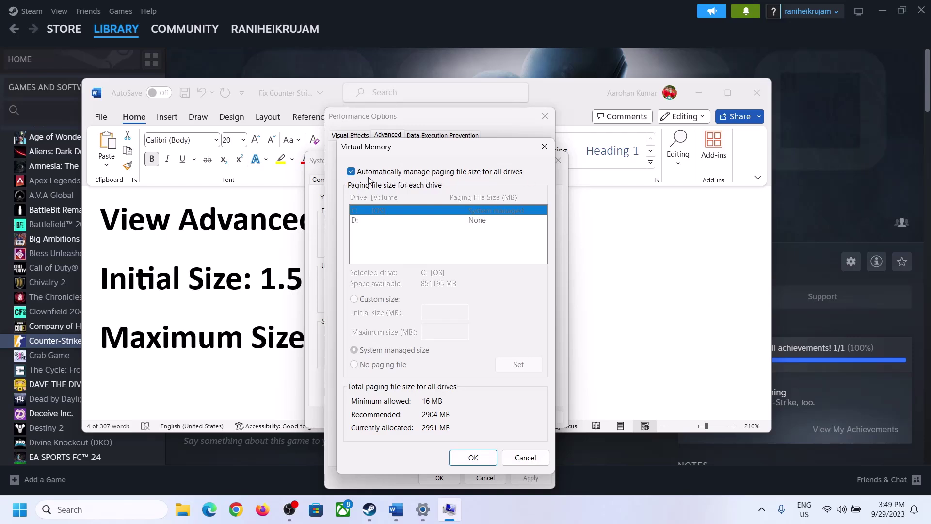
pyautogui.click(351, 172)
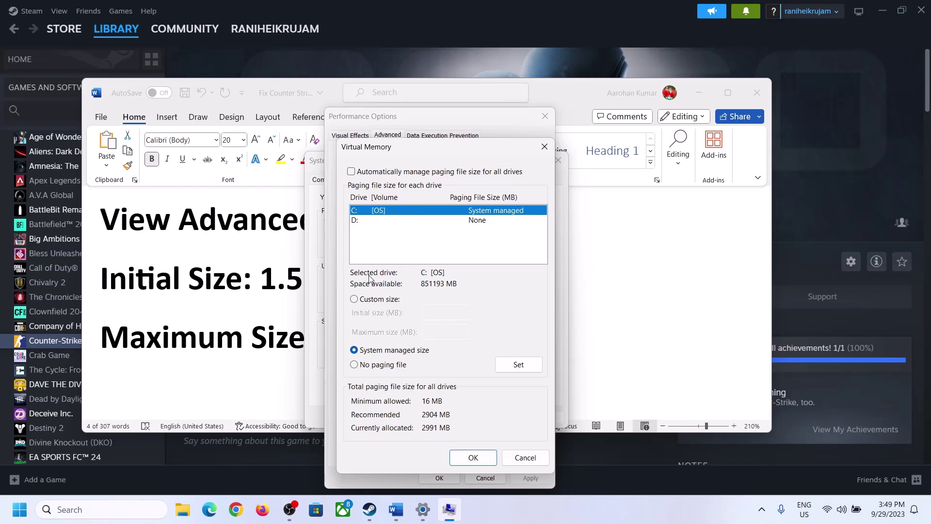
pyautogui.click(354, 300)
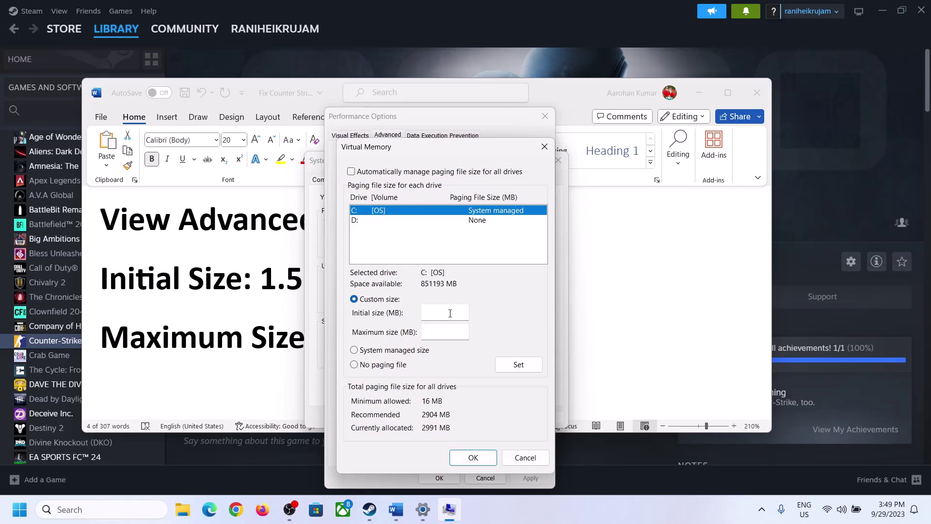
# Step: Highlight the "1.5 x Total Ram" initial size rule in Word, and open the System About page in Settings to check the installed RAM
pyautogui.click(253, 290)
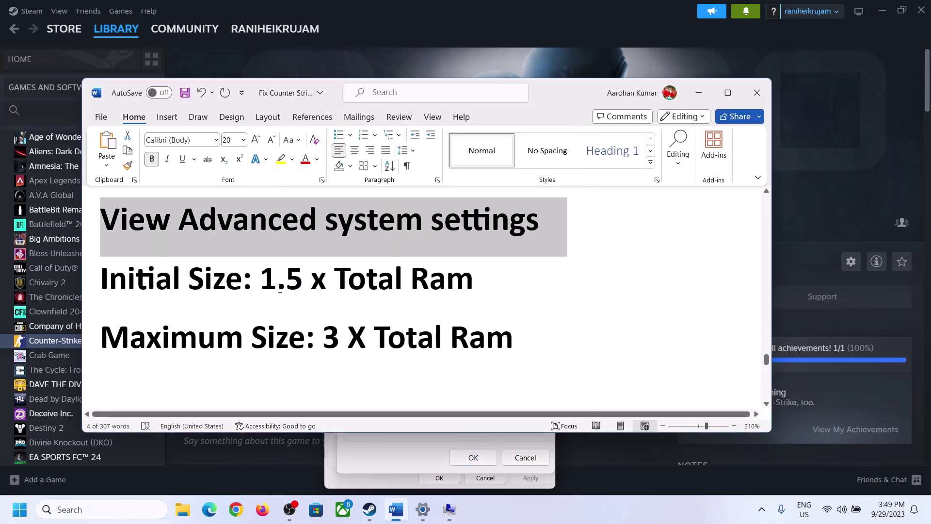
pyautogui.moveTo(260, 281); pyautogui.dragTo(431, 289)
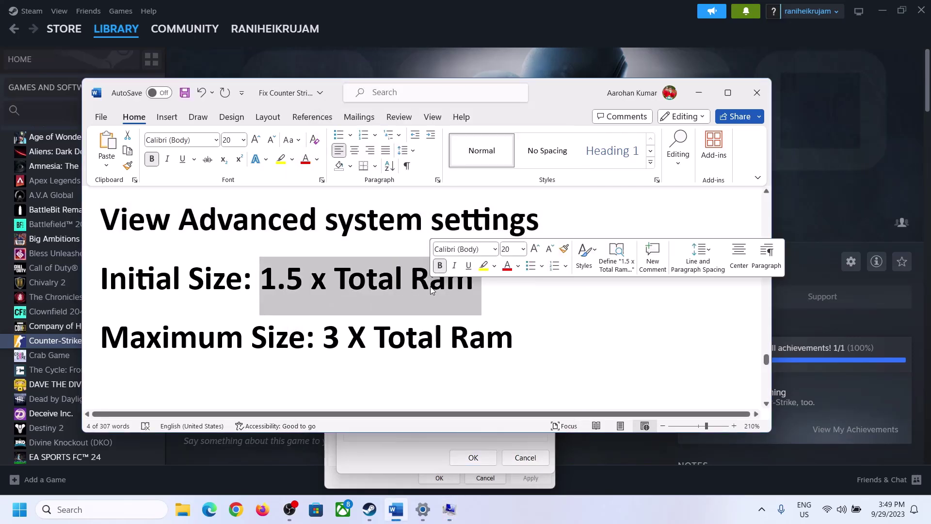
pyautogui.click(423, 510)
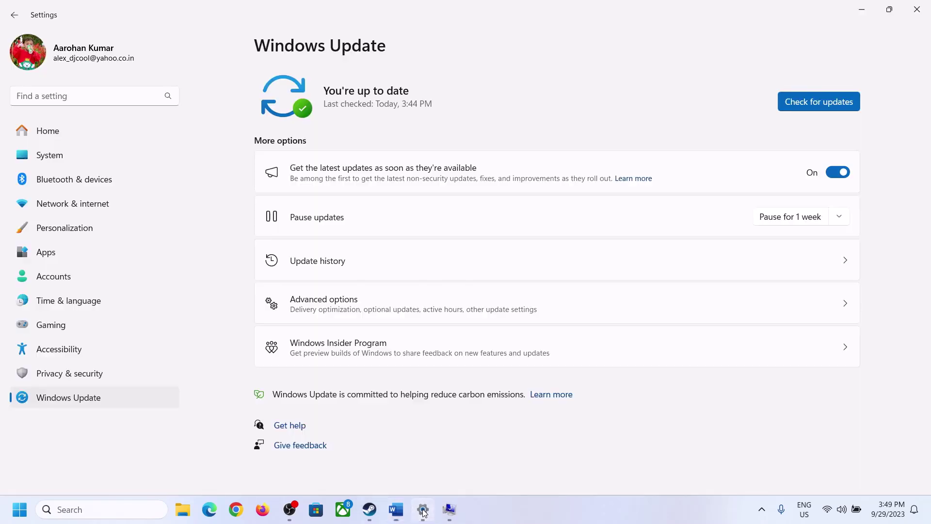
pyautogui.click(42, 163)
pyautogui.scroll(-7, 310, 339)
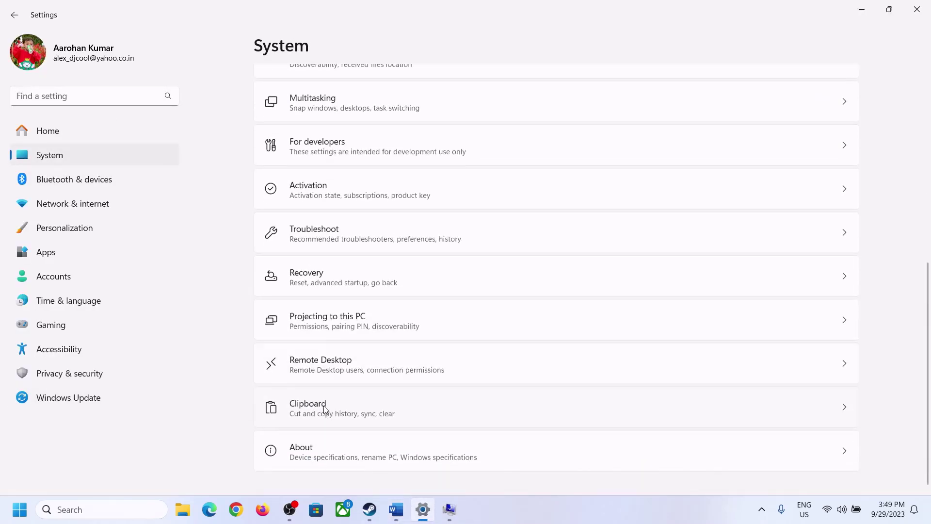
pyautogui.click(307, 461)
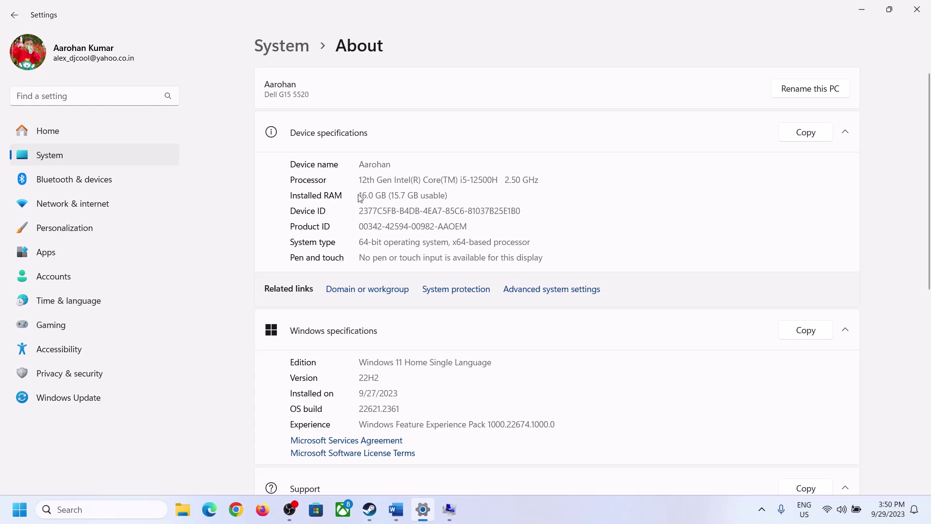
# Step: Highlight the whole-number part of the Installed RAM value in the device specifications
pyautogui.moveTo(366, 195); pyautogui.dragTo(355, 197)
pyautogui.click(374, 196)
pyautogui.moveTo(368, 190); pyautogui.dragTo(357, 194)
# Step: Bring the Virtual Memory dialog back up, run calc and place the Calculator window beside the dialog
pyautogui.click(449, 510)
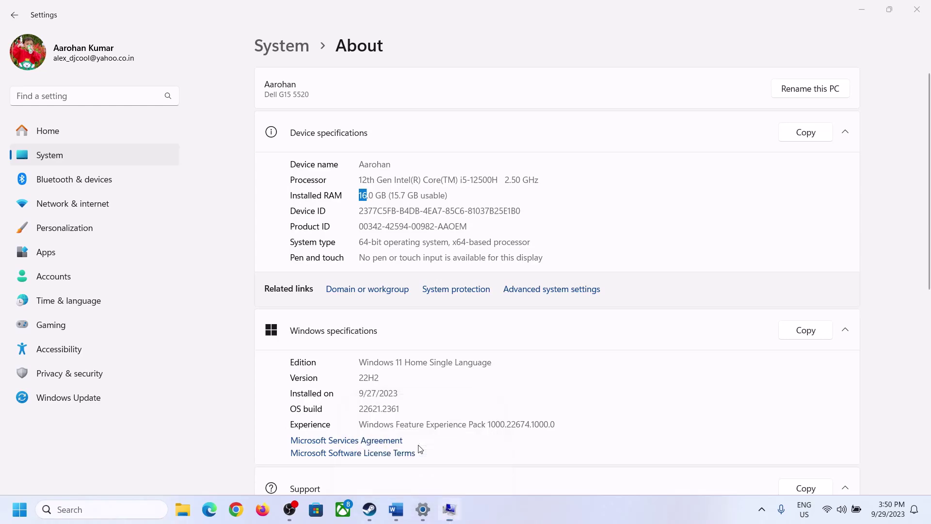
pyautogui.press('super+r')
pyautogui.write('cal')
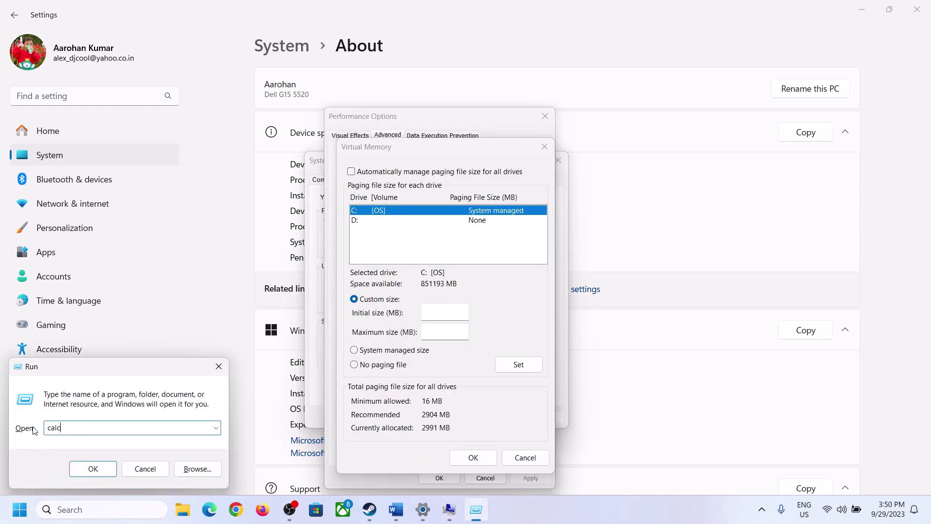
pyautogui.click(93, 468)
pyautogui.moveTo(117, 16); pyautogui.dragTo(680, 159)
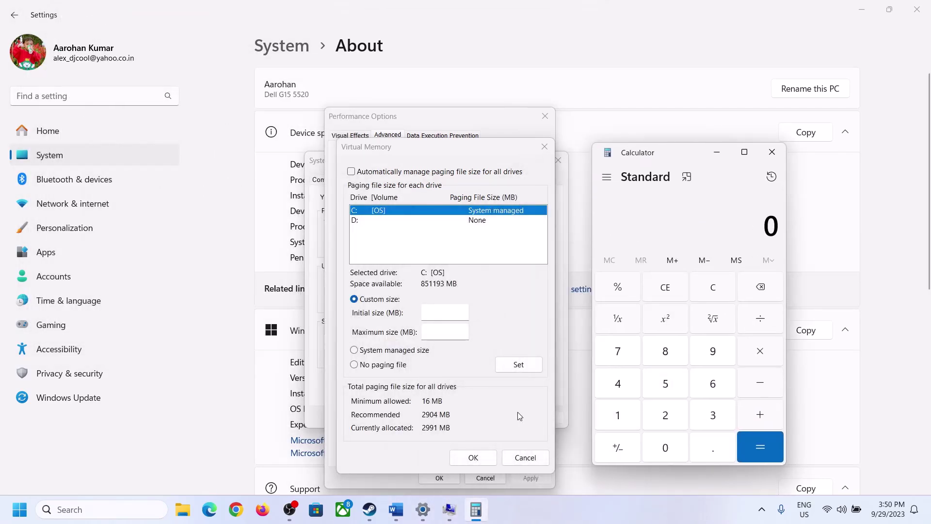
# Step: Show the Word size rules beside Calculator and convert the installed RAM to megabytes by computing 16 × 1024
pyautogui.click(388, 489)
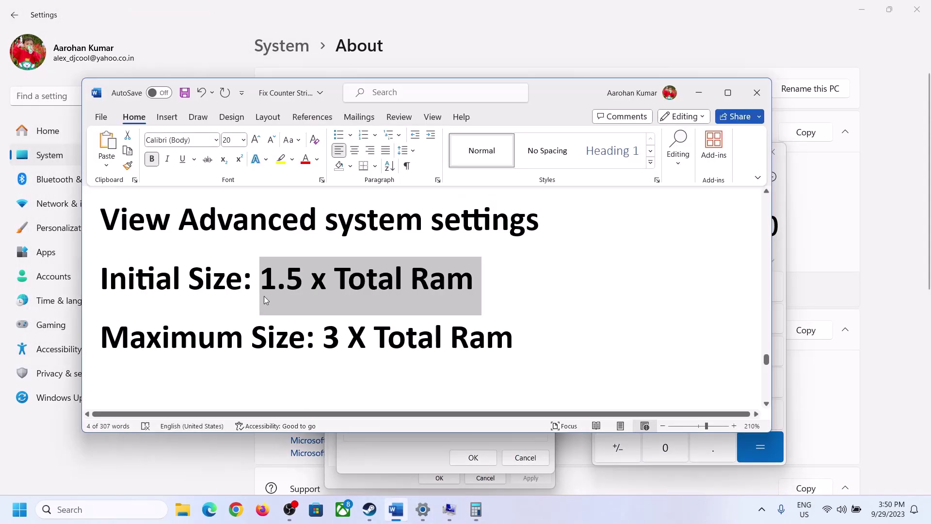
pyautogui.click(483, 512)
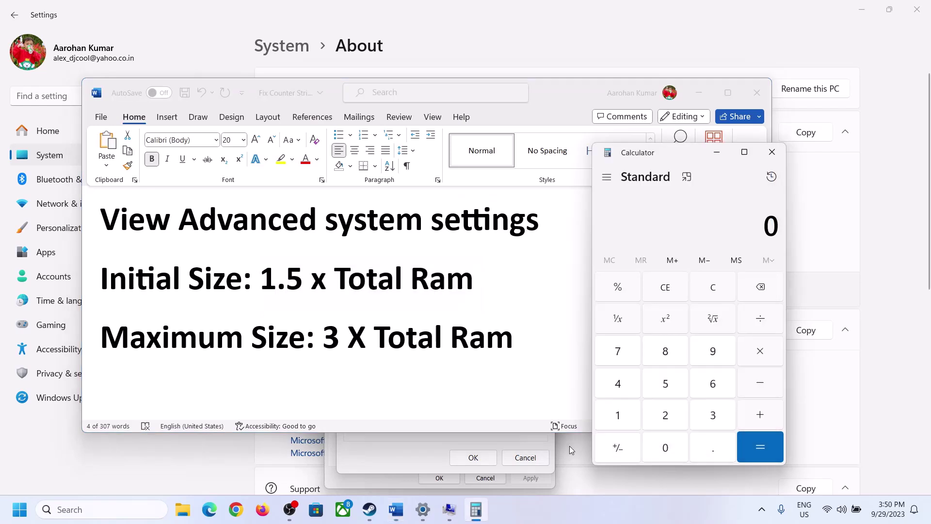
pyautogui.click(619, 416)
pyautogui.click(711, 388)
pyautogui.click(714, 293)
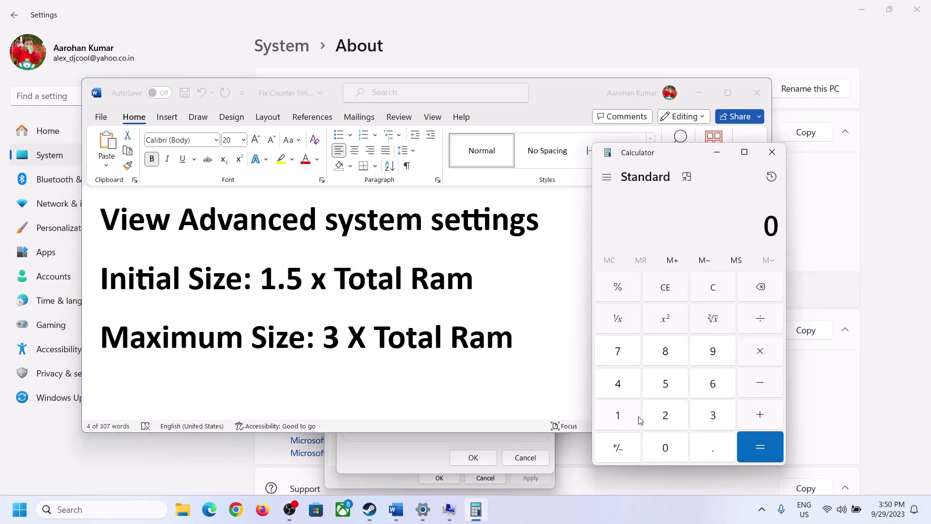
pyautogui.click(625, 416)
pyautogui.click(712, 384)
pyautogui.click(759, 358)
pyautogui.click(618, 417)
pyautogui.click(673, 456)
pyautogui.click(669, 420)
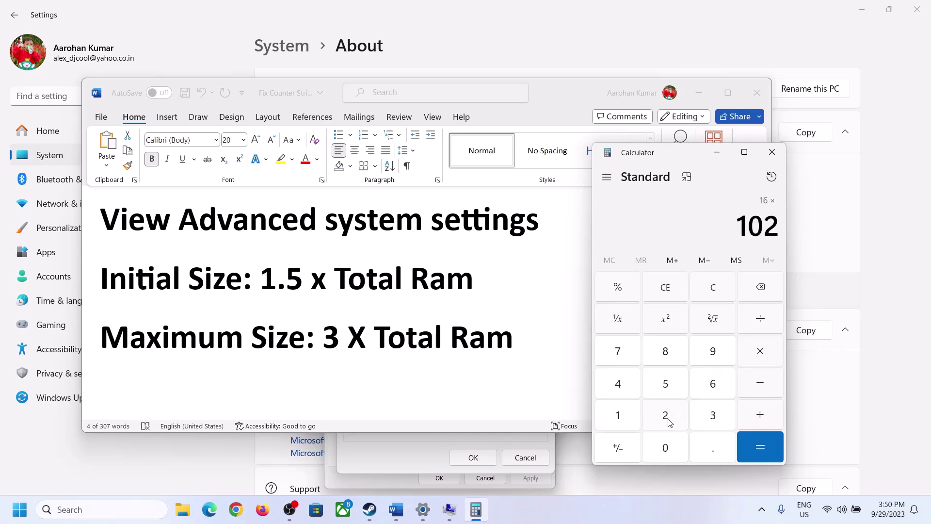
pyautogui.click(624, 390)
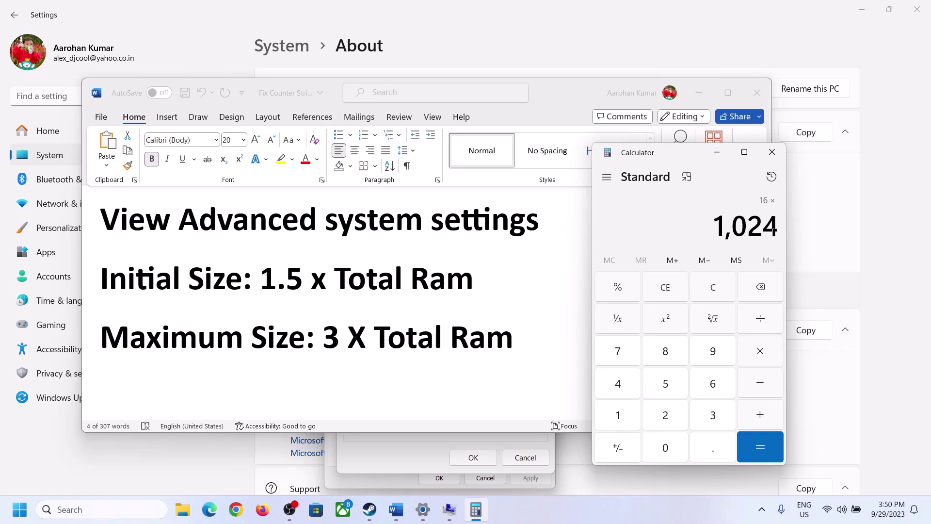
pyautogui.click(759, 446)
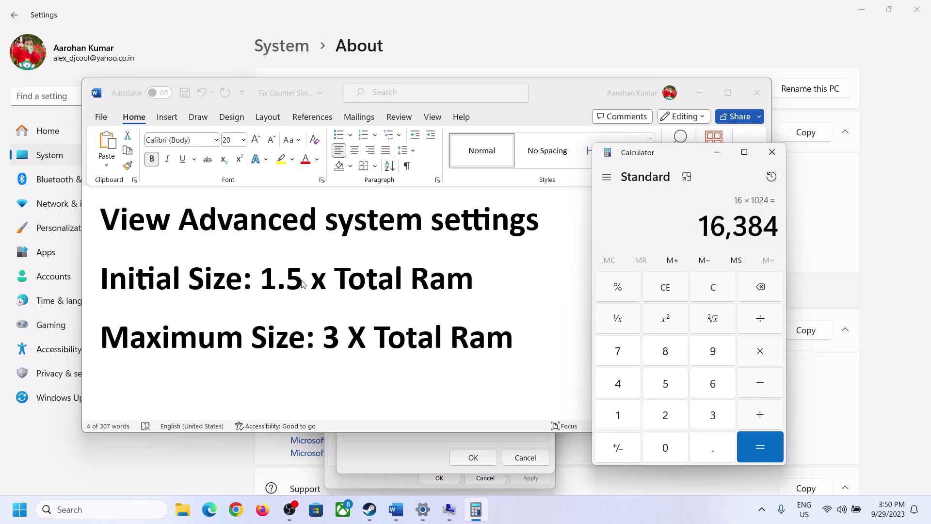
# Step: Multiply the RAM in megabytes by 1.5 in Calculator to get the initial paging file size
pyautogui.click(760, 351)
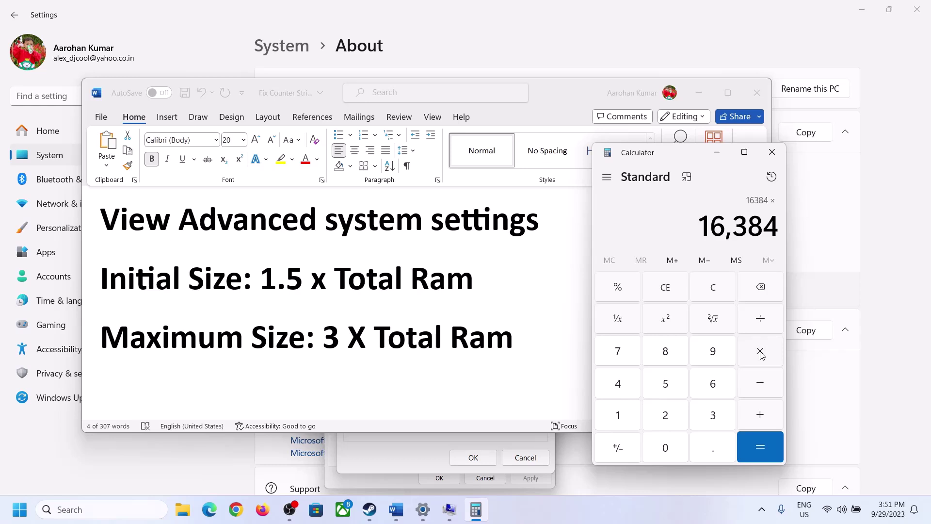
pyautogui.click(619, 414)
pyautogui.click(709, 447)
pyautogui.click(675, 392)
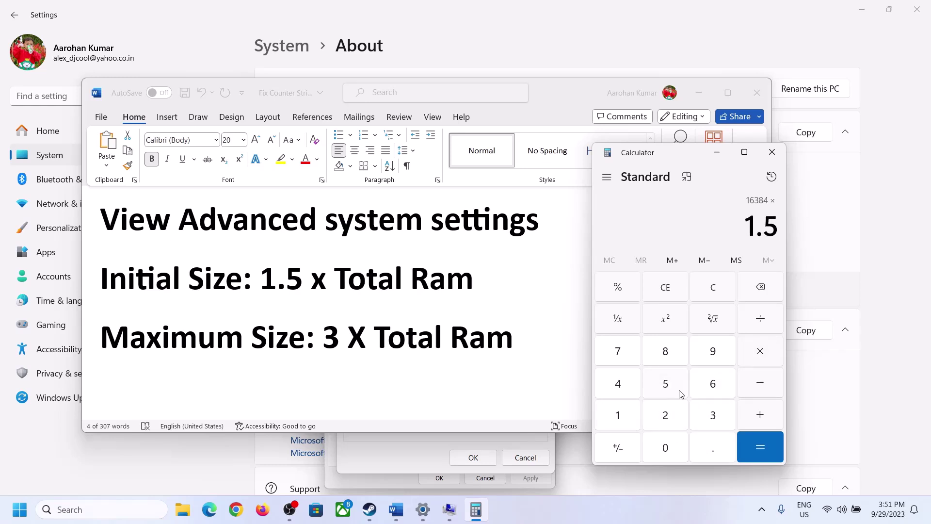
pyautogui.click(760, 443)
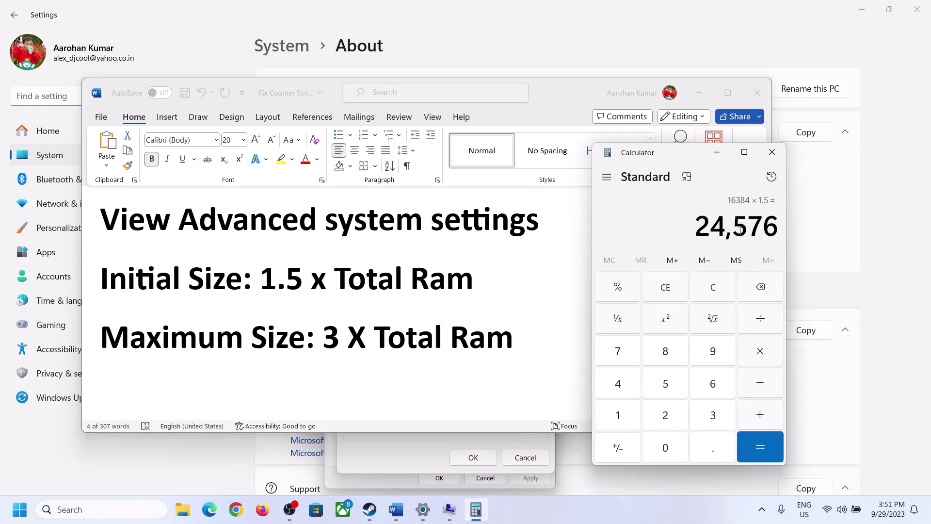
# Step: Set the initial size of drive C's custom paging file to 24576 MB in the Virtual Memory dialog
pyautogui.click(429, 439)
pyautogui.click(438, 307)
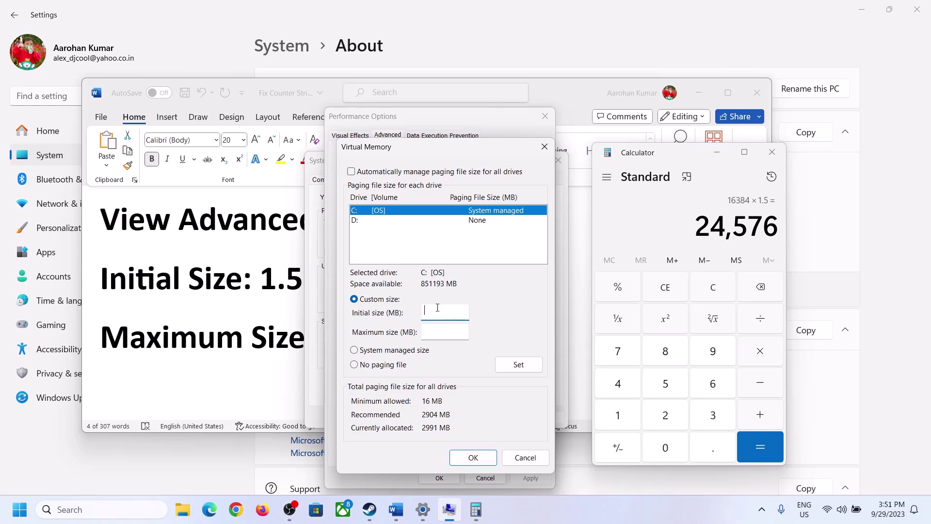
pyautogui.write('24576')
pyautogui.click(466, 331)
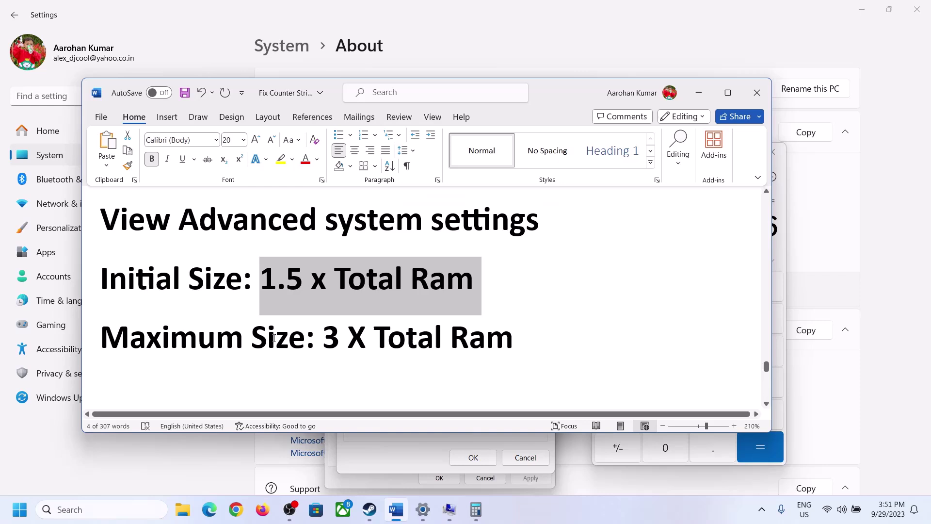
# Step: Clear Calculator, recheck the installed RAM in Settings and compute 16 × 1024 again for the maximum size
pyautogui.click(267, 342)
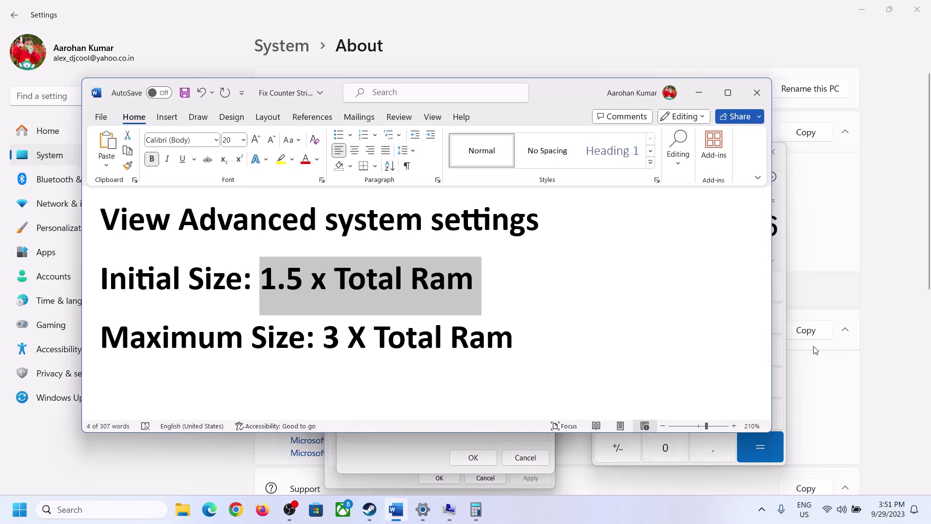
pyautogui.click(783, 254)
pyautogui.click(721, 282)
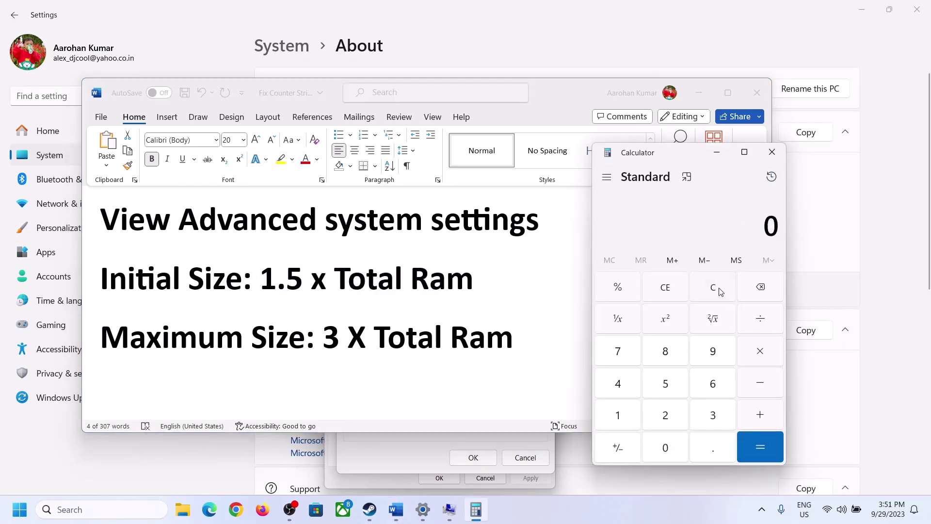
pyautogui.click(422, 509)
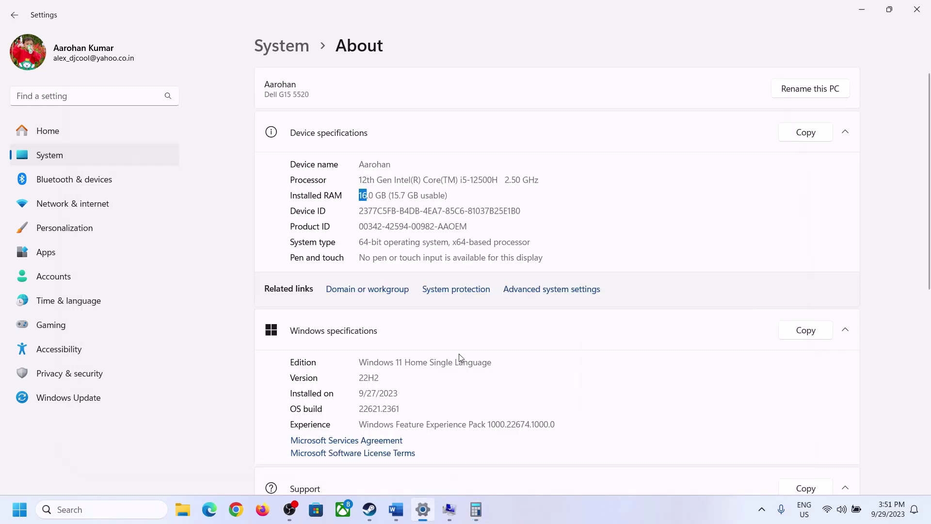
pyautogui.click(476, 509)
pyautogui.click(626, 413)
pyautogui.click(703, 386)
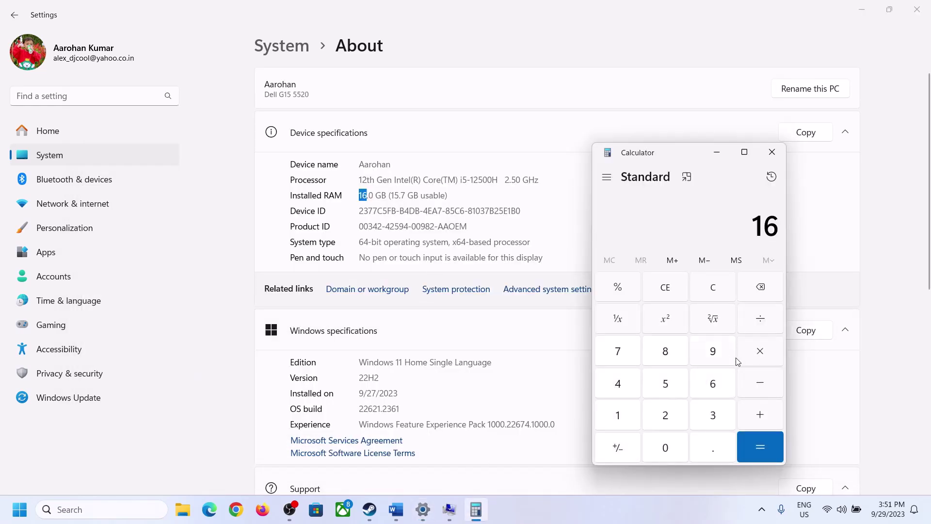
pyautogui.click(752, 353)
pyautogui.click(625, 408)
pyautogui.click(655, 443)
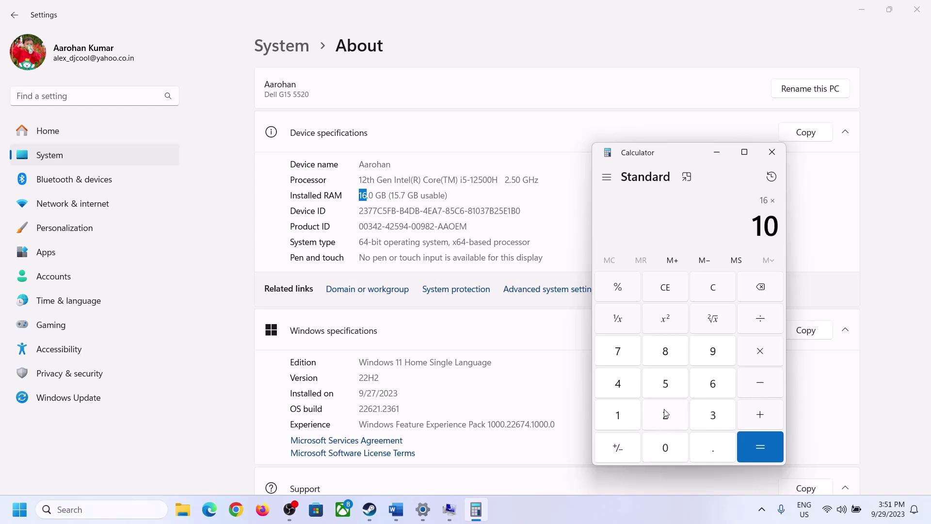
pyautogui.click(659, 412)
pyautogui.click(622, 386)
pyautogui.click(754, 456)
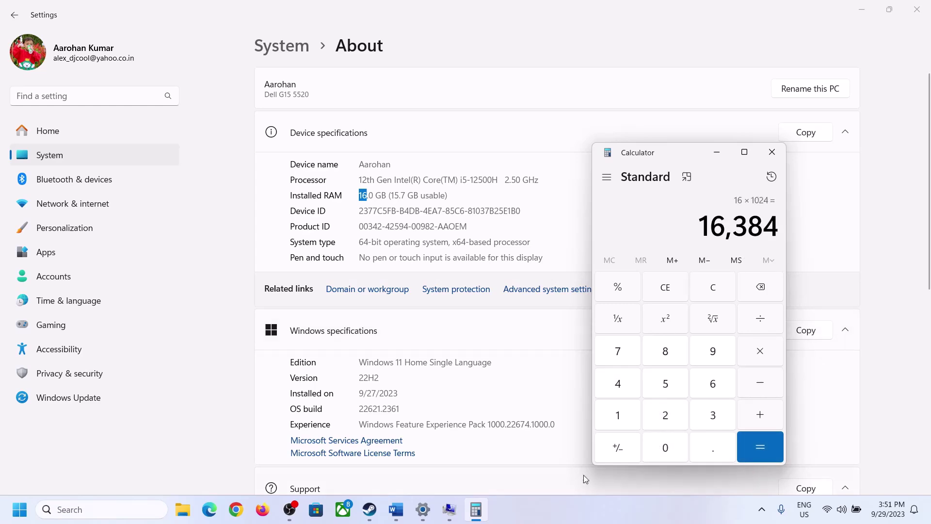
# Step: Check the maximum size rule in Word and multiply the RAM in megabytes by 3 in Calculator
pyautogui.click(396, 509)
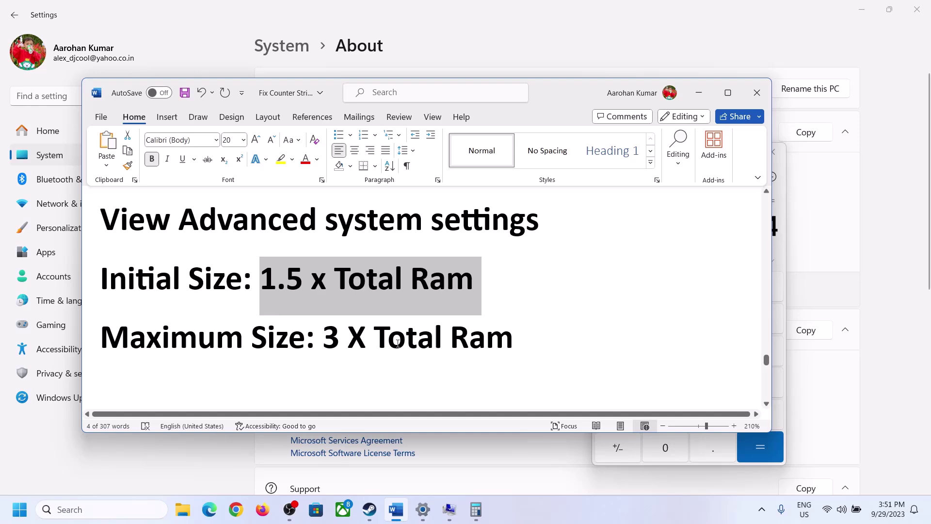
pyautogui.click(476, 509)
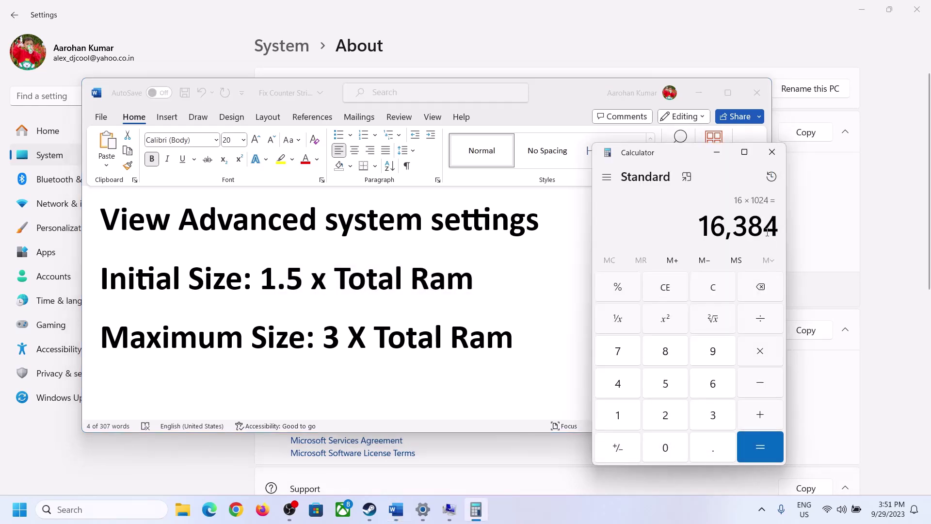
pyautogui.click(760, 353)
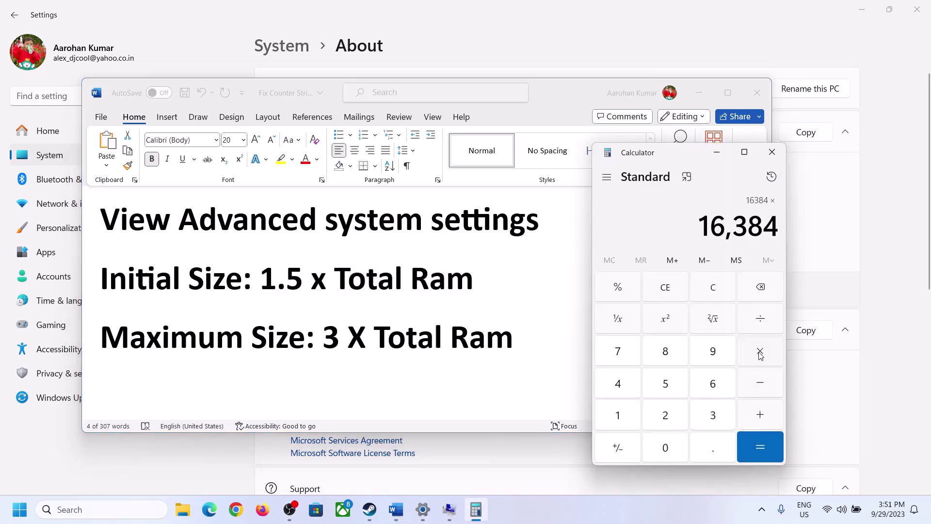
pyautogui.click(701, 417)
pyautogui.click(771, 447)
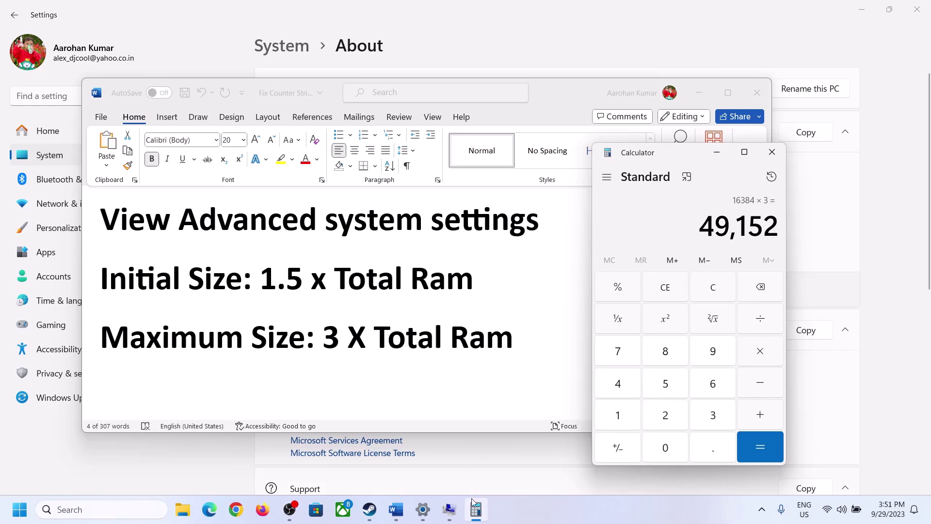
# Step: Set the maximum size to 49152 MB and assign the custom paging file size to drive C
pyautogui.click(449, 509)
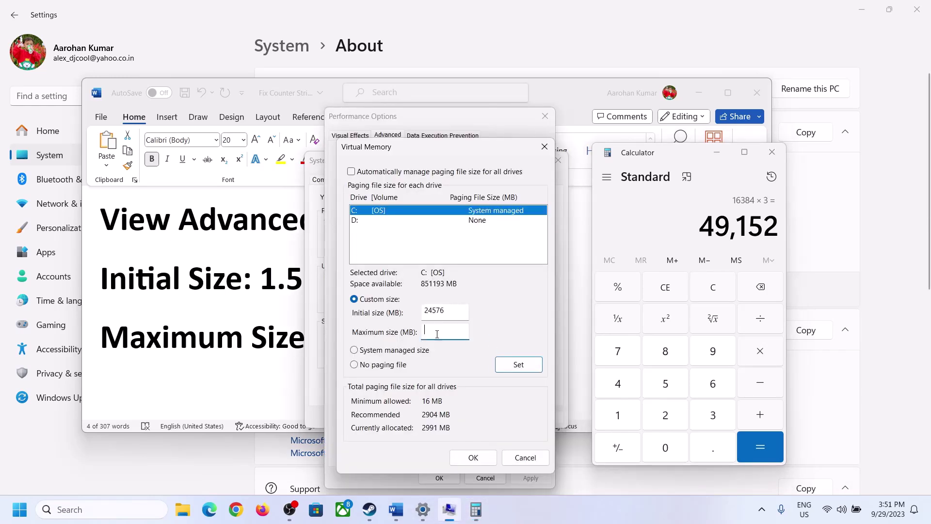
pyautogui.write('49152')
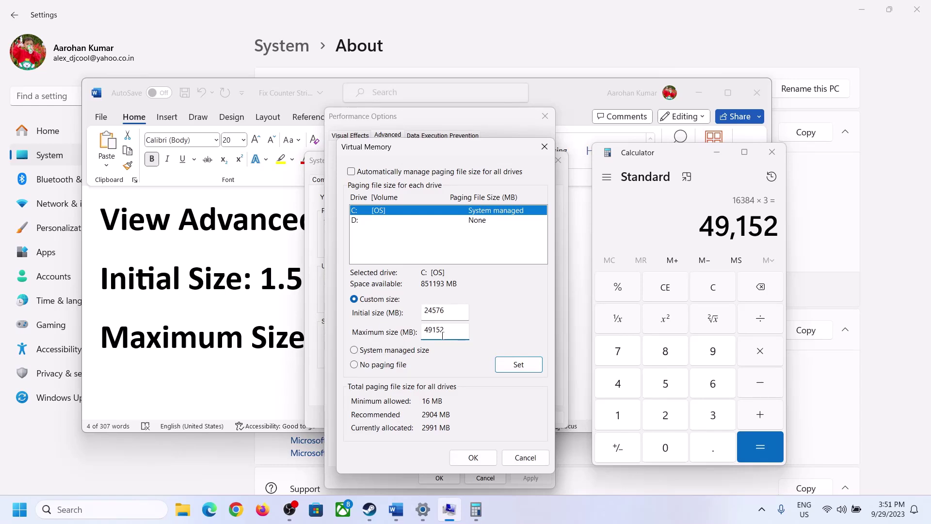
pyautogui.click(518, 365)
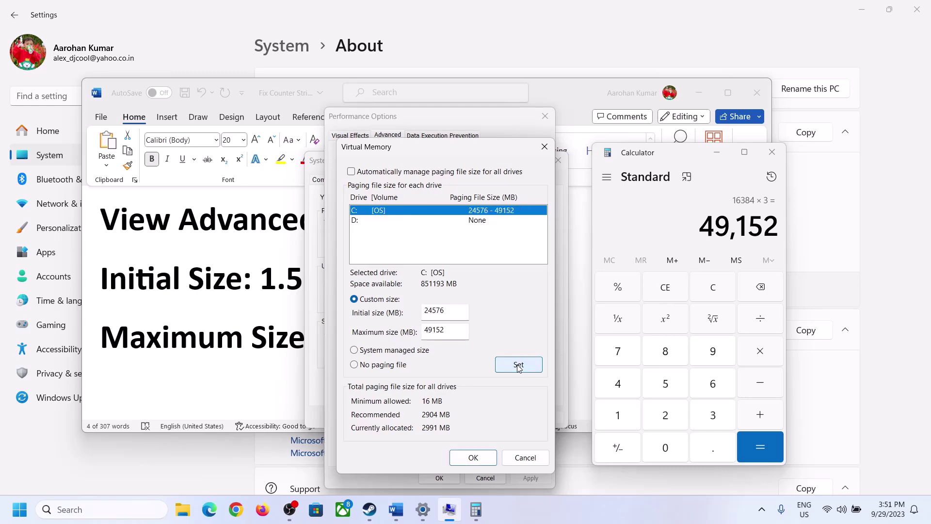
# Step: Confirm the Virtual Memory, Performance Options and System Properties dialogs, and close the restart prompt without restarting
pyautogui.click(474, 458)
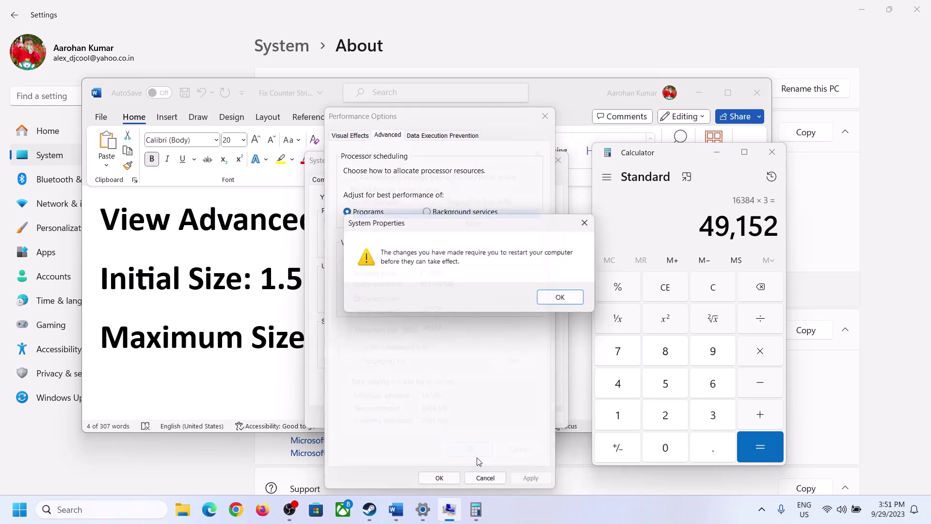
pyautogui.click(563, 297)
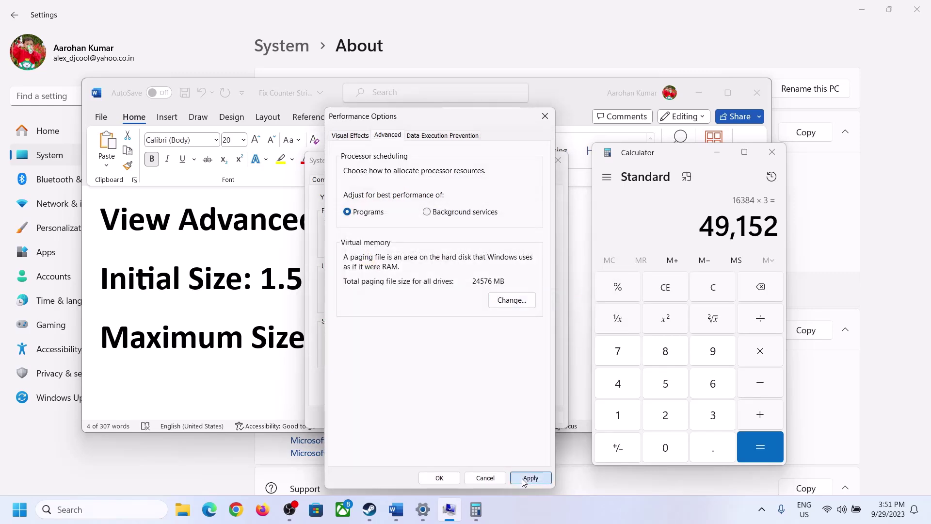
pyautogui.click(440, 478)
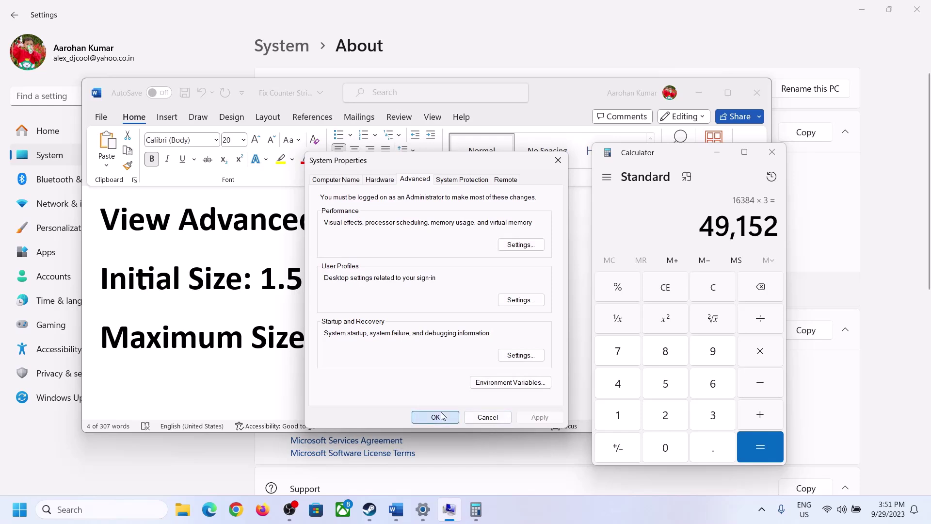
pyautogui.click(441, 416)
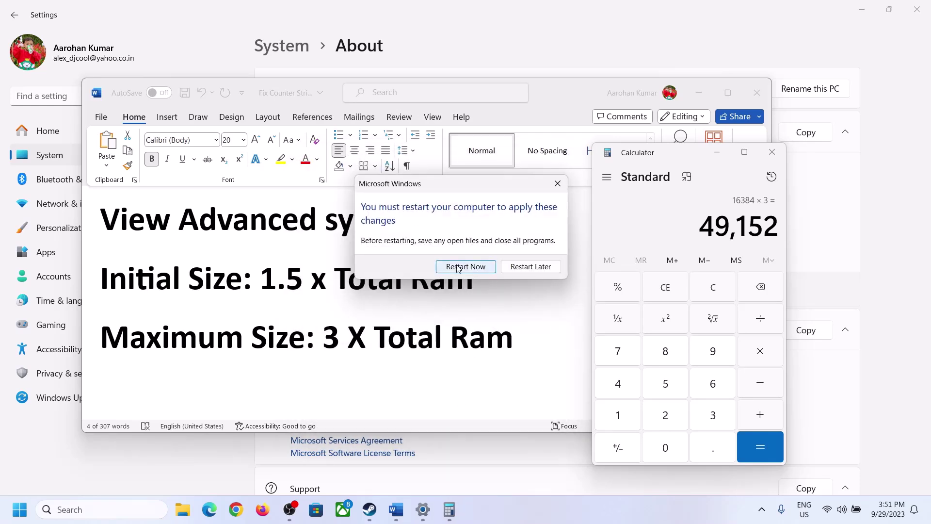
pyautogui.click(557, 183)
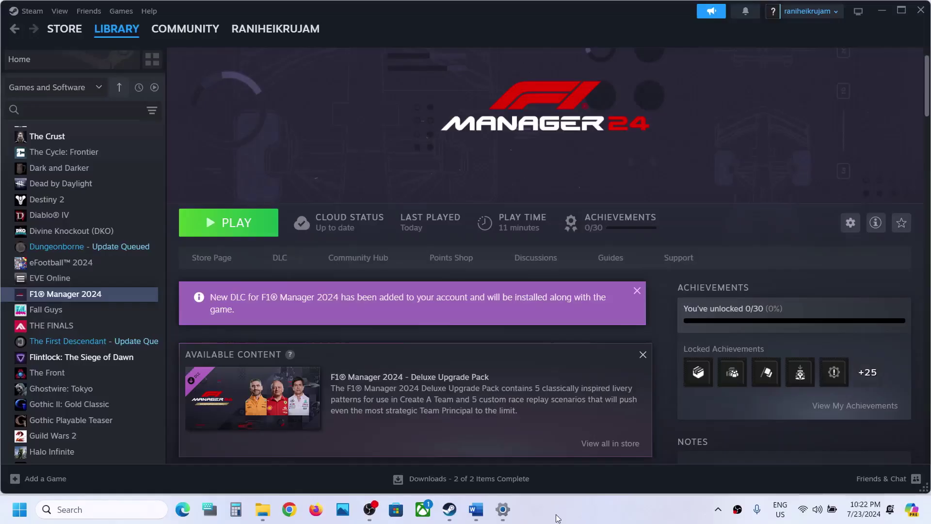
# Step: Switch to the Word document, go to Step 11 "Install Visual C++ Files" and select its Microsoft download link
pyautogui.click(475, 509)
pyautogui.scroll(-3, 359, 359)
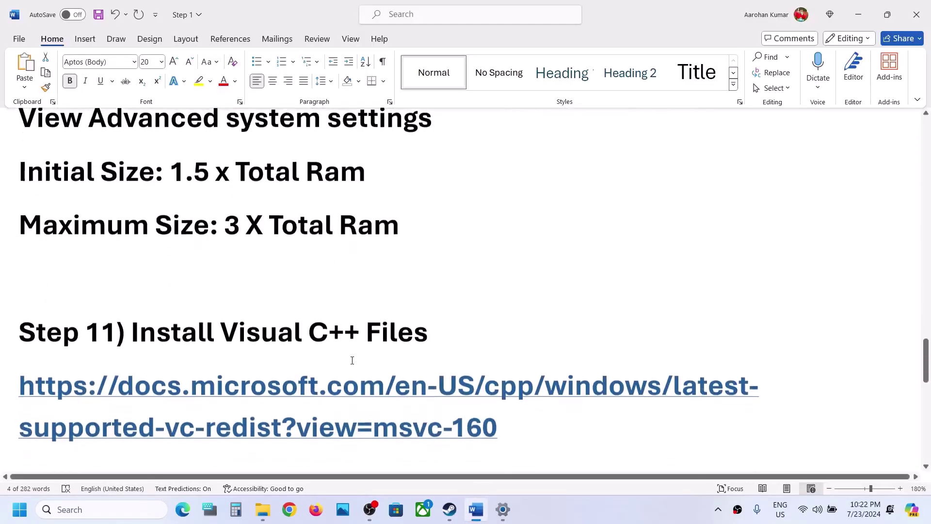
pyautogui.scroll(-2, 370, 361)
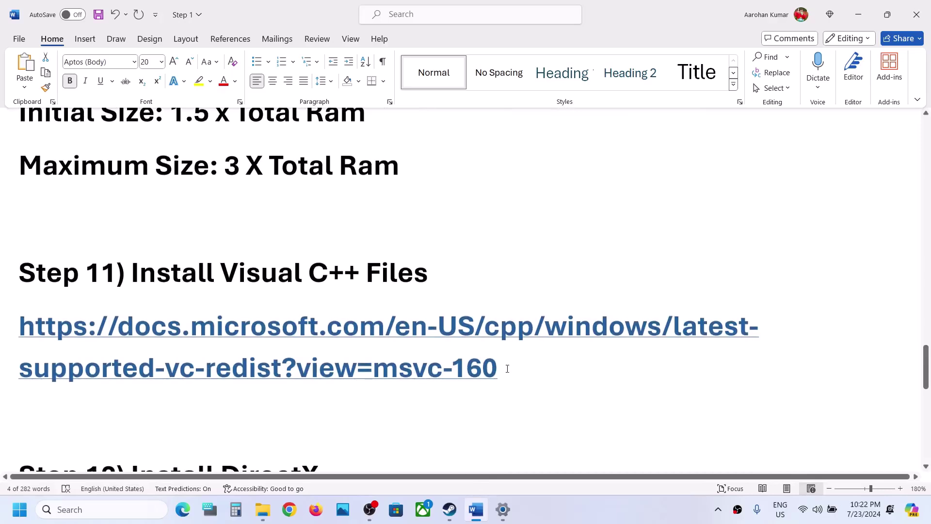
pyautogui.moveTo(505, 368); pyautogui.dragTo(18, 338)
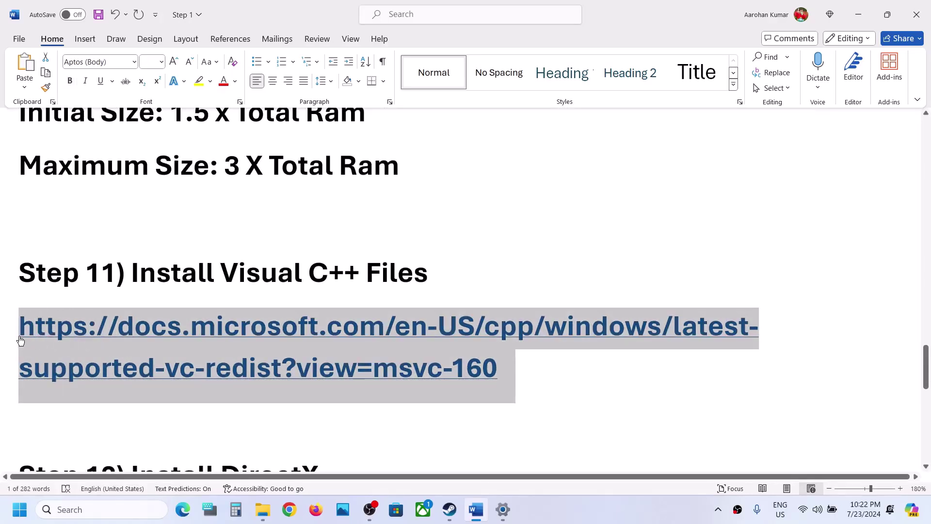
# Step: Copy the Visual C++ link, open it in Chrome and go to the latest redistributable download table for Visual Studio 2015, 2017, 2019 and 2022
pyautogui.hotkey('ctrl', 'c')
pyautogui.click(289, 509)
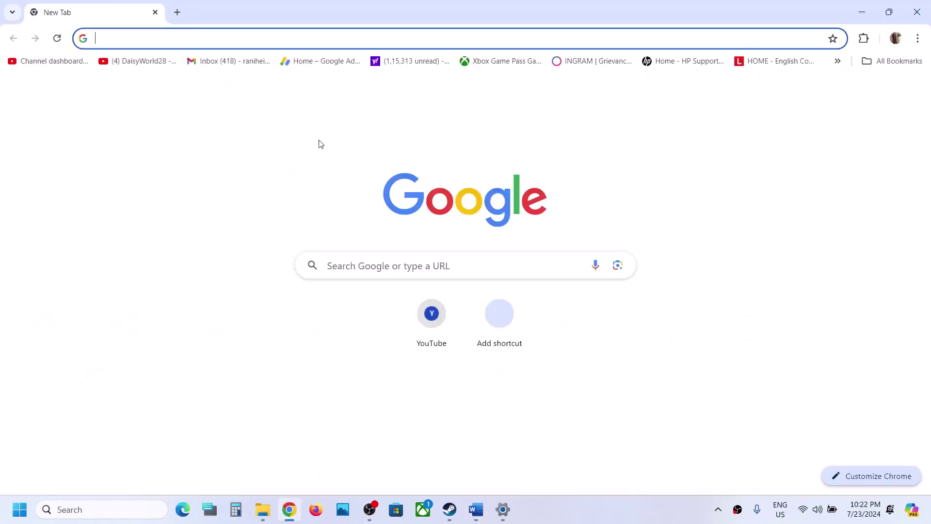
pyautogui.hotkey('ctrl', 'v')
pyautogui.press('Return')
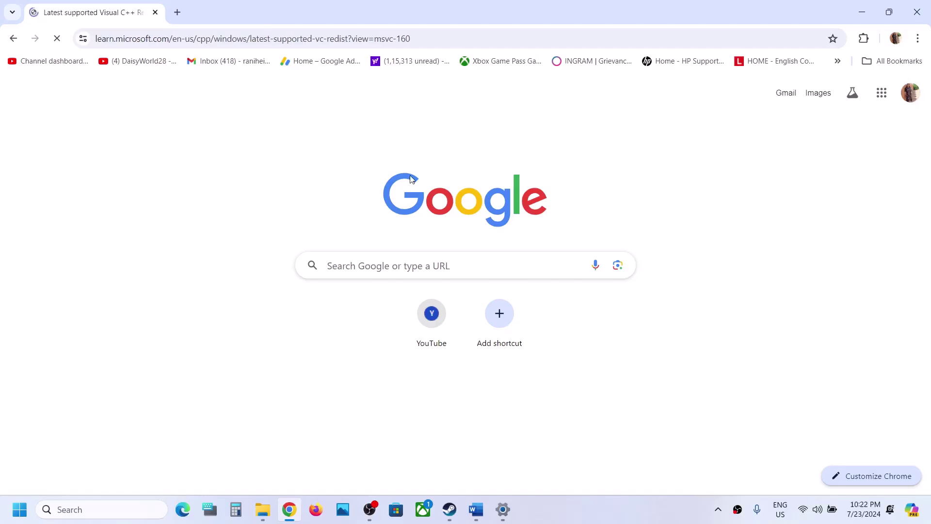
pyautogui.scroll(-6, 410, 179)
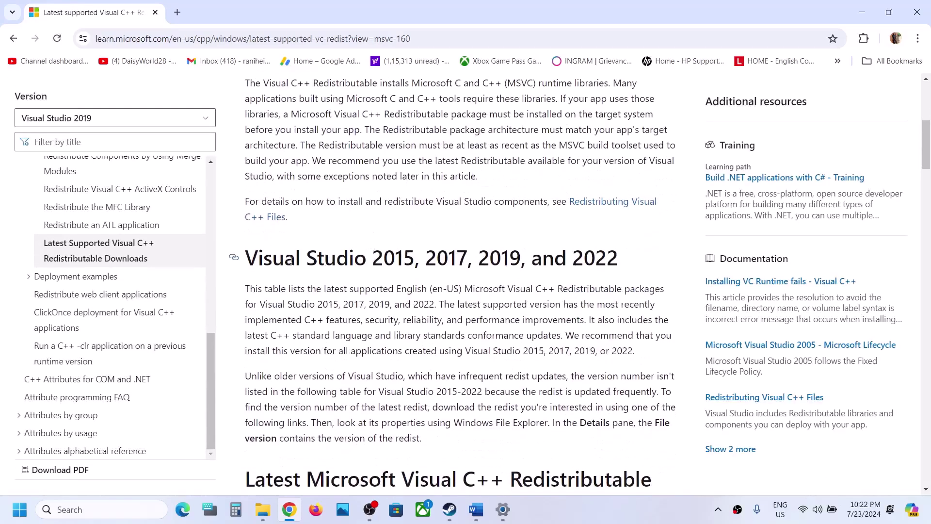
pyautogui.moveTo(288, 261); pyautogui.dragTo(572, 258)
pyautogui.scroll(-4, 572, 258)
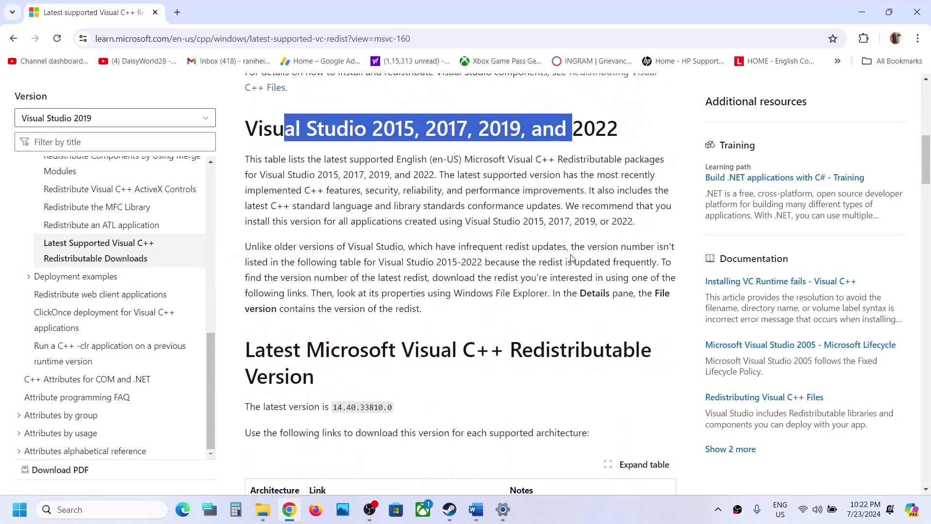
pyautogui.scroll(-5, 573, 258)
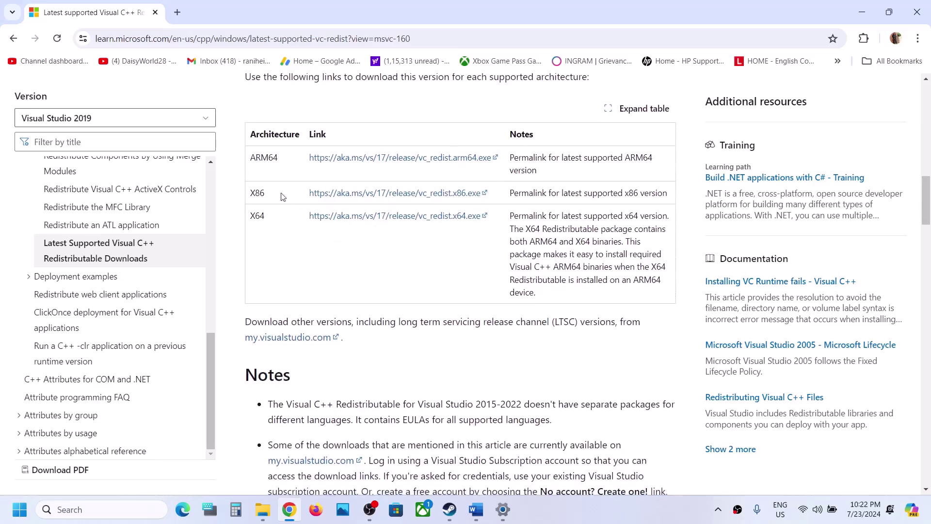
# Step: Download the X86 Visual C++ redistributable, launch its installer and start the repair
pyautogui.doubleClick(258, 192)
pyautogui.doubleClick(257, 214)
pyautogui.doubleClick(257, 193)
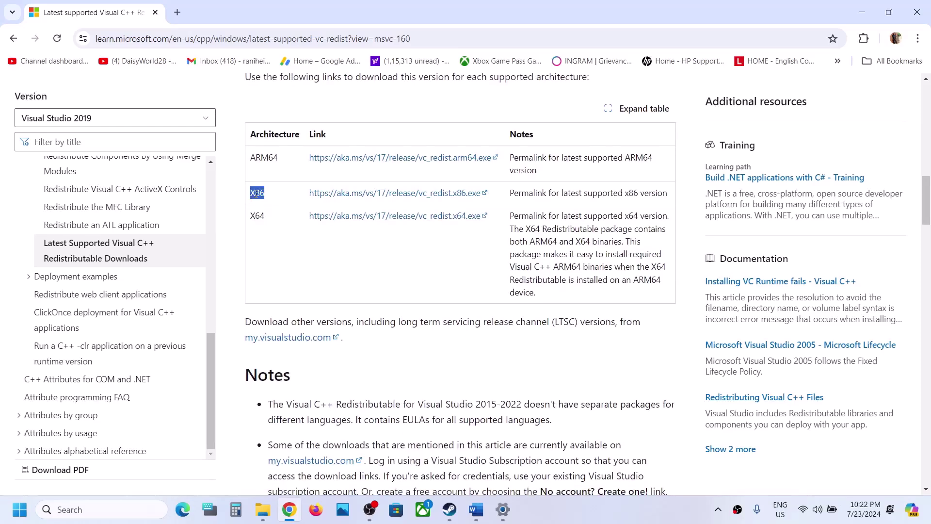
pyautogui.click(432, 197)
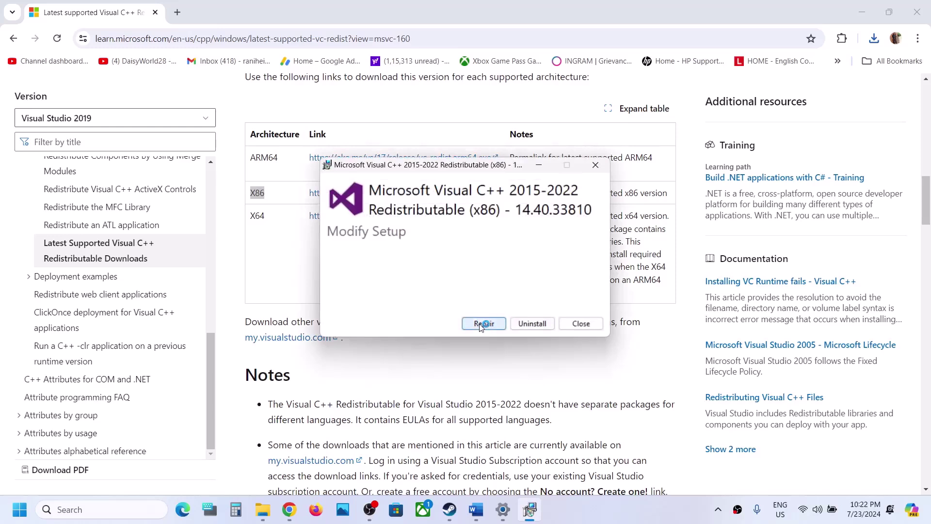
pyautogui.click(471, 323)
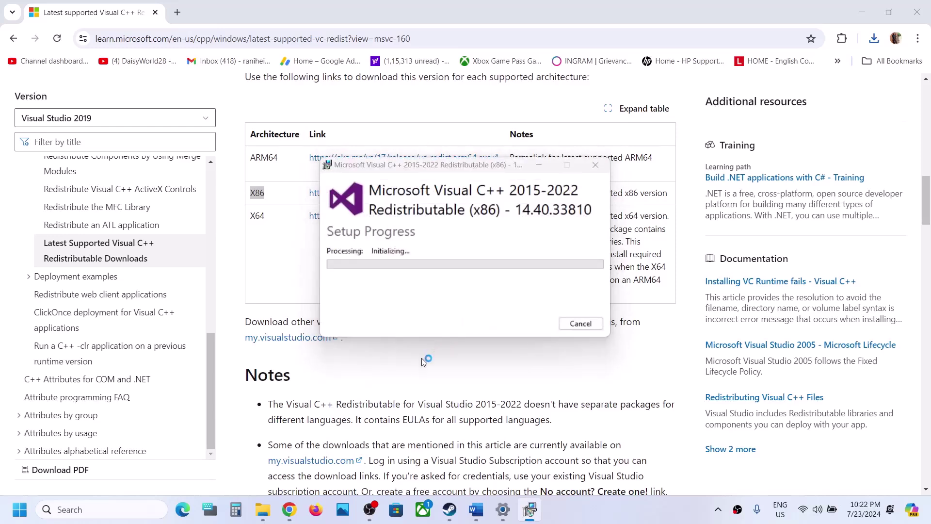
# Step: Download the X64 Visual C++ redistributable from the same table, launch its installer and start the repair
pyautogui.click(274, 285)
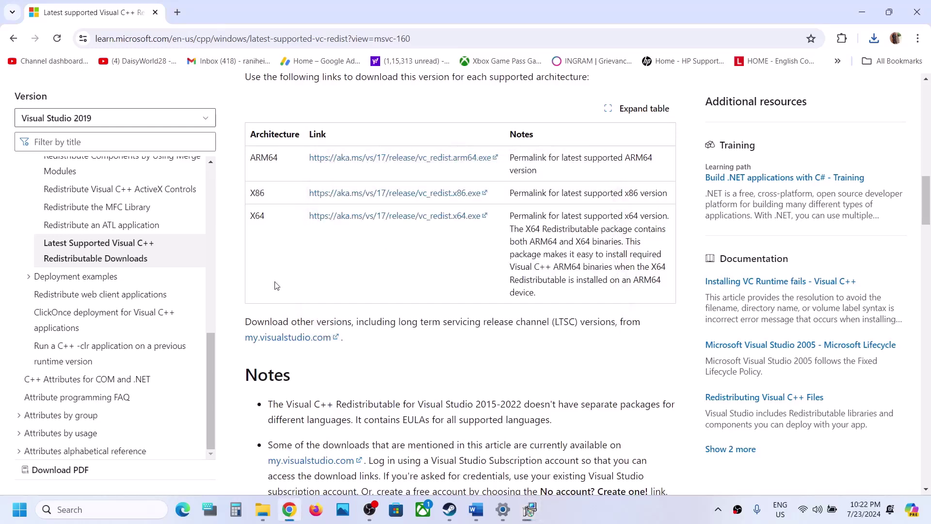
pyautogui.doubleClick(263, 216)
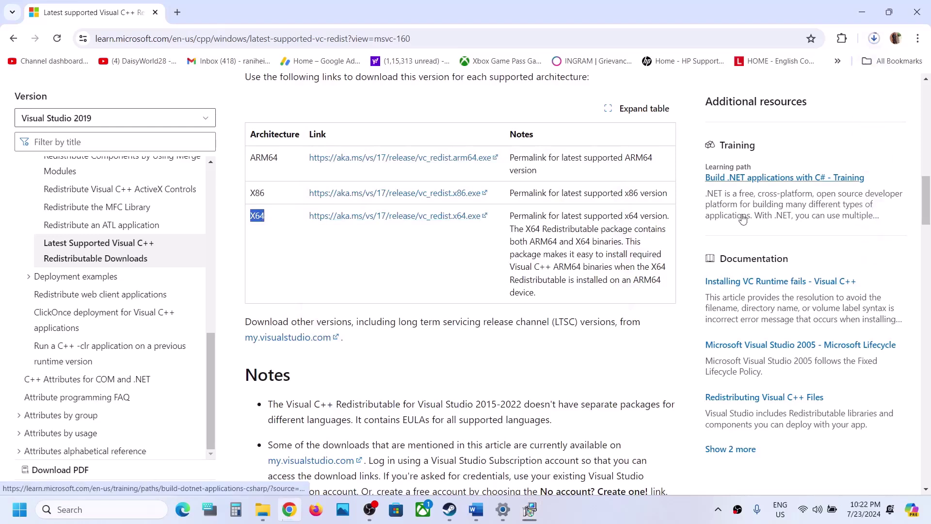
pyautogui.click(867, 134)
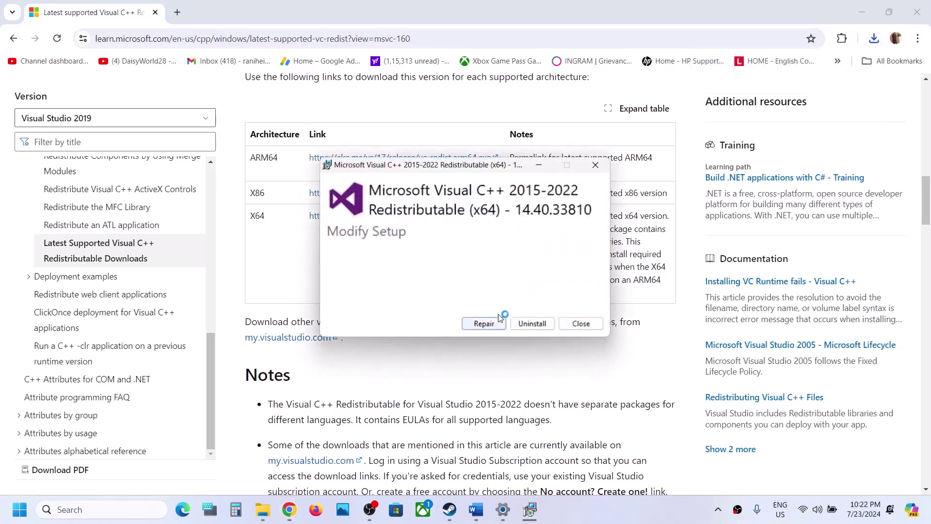
pyautogui.click(483, 323)
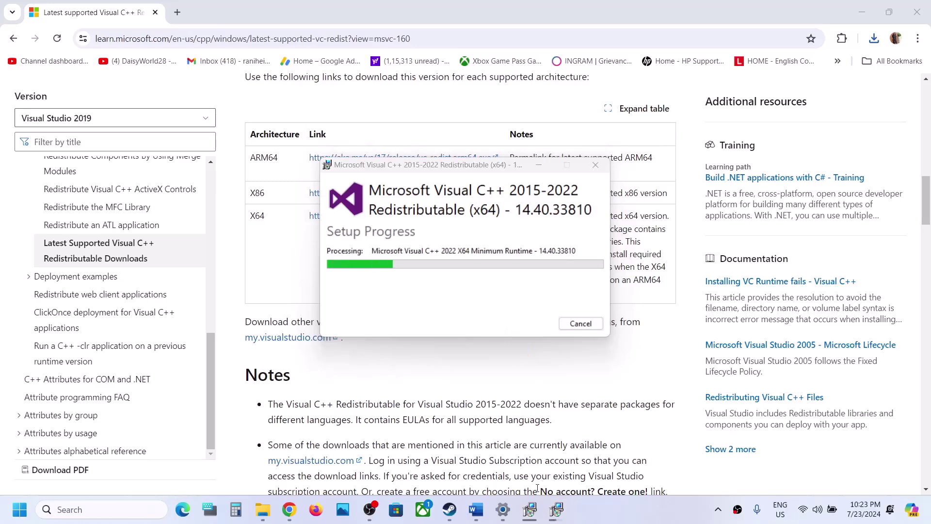
# Step: Bring up the x86 setup window and arrange it side by side with the x64 setup window
pyautogui.click(530, 509)
pyautogui.moveTo(503, 169); pyautogui.dragTo(248, 199)
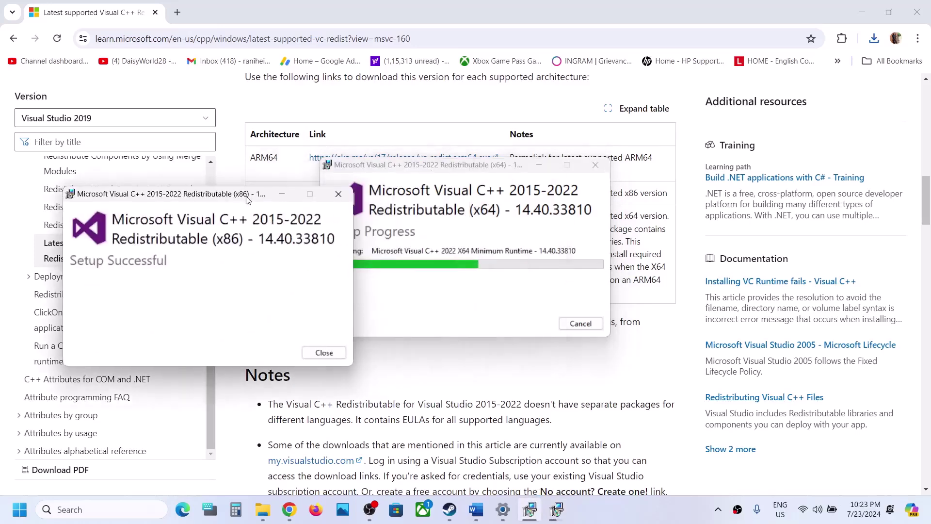
pyautogui.moveTo(462, 170); pyautogui.dragTo(587, 193)
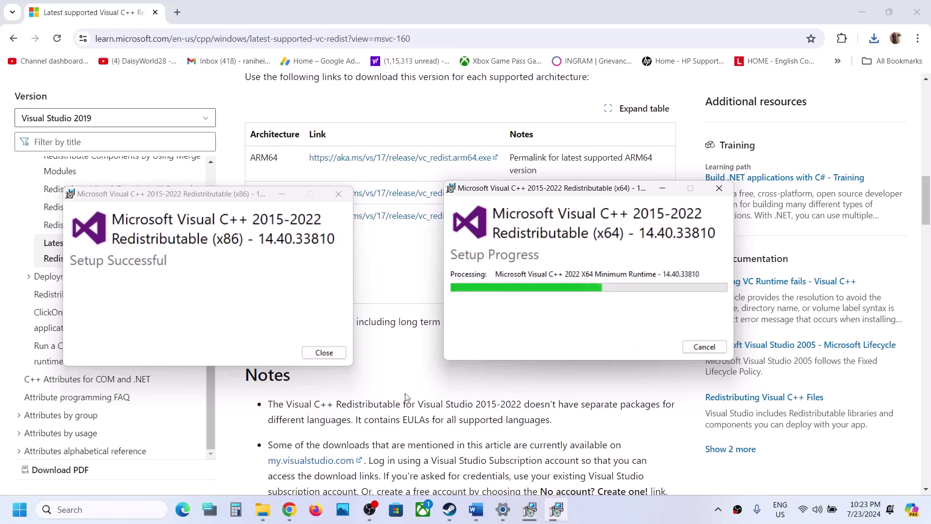
# Step: Show the Windows restart option without restarting, and switch to F1 Manager 2024 in the Steam library
pyautogui.click(16, 515)
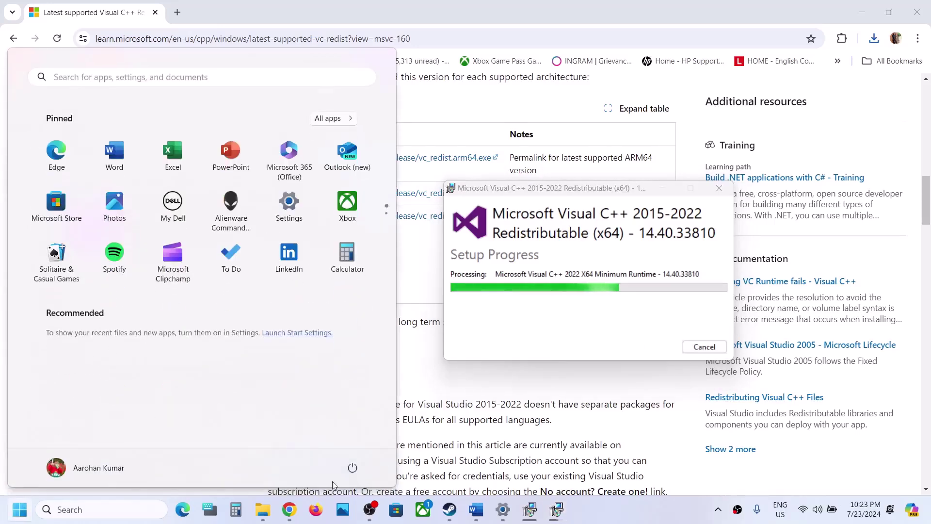
pyautogui.click(353, 469)
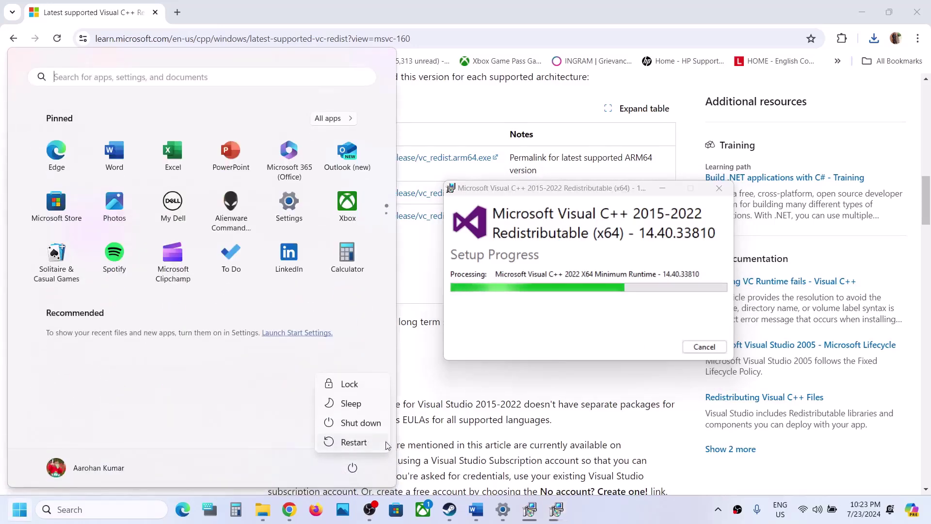
pyautogui.press('Escape')
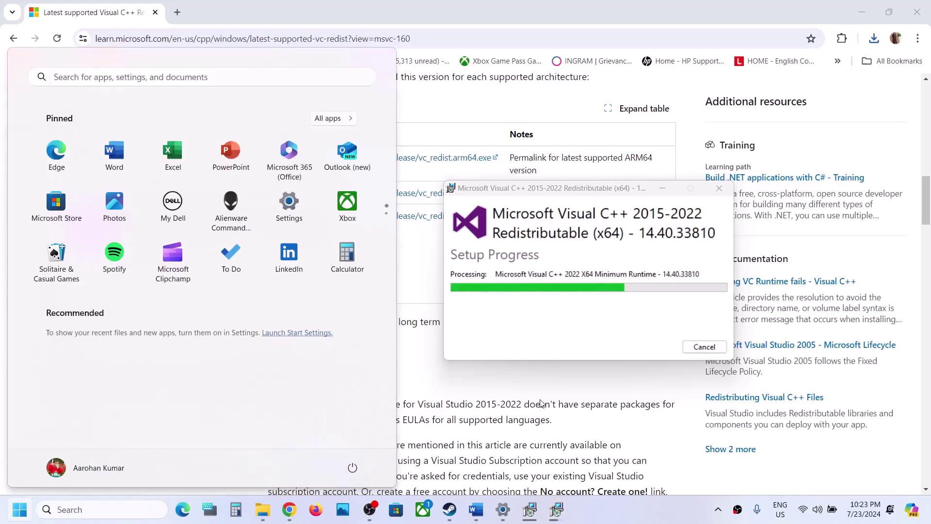
pyautogui.click(451, 509)
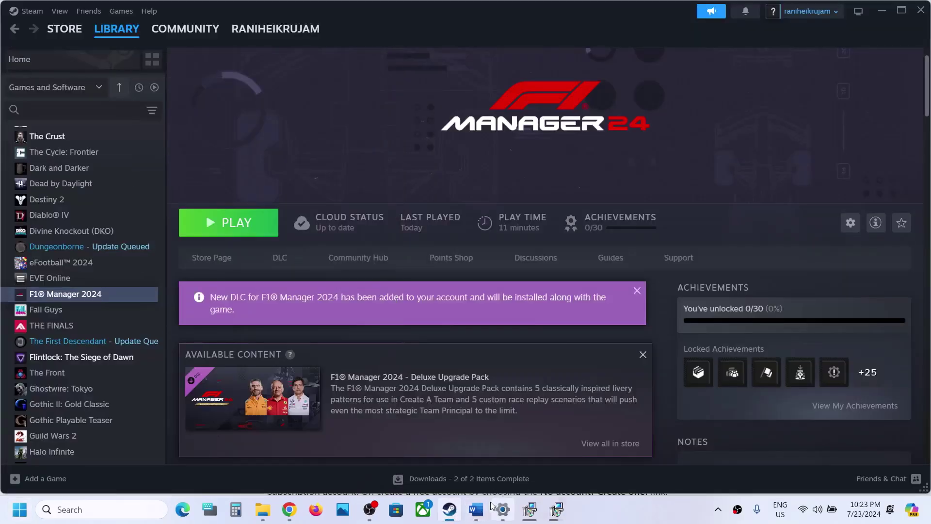
# Step: Switch to the Word document, go to Step 12 "Install DirectX" and select its Microsoft download link
pyautogui.click(476, 509)
pyautogui.scroll(-4, 384, 339)
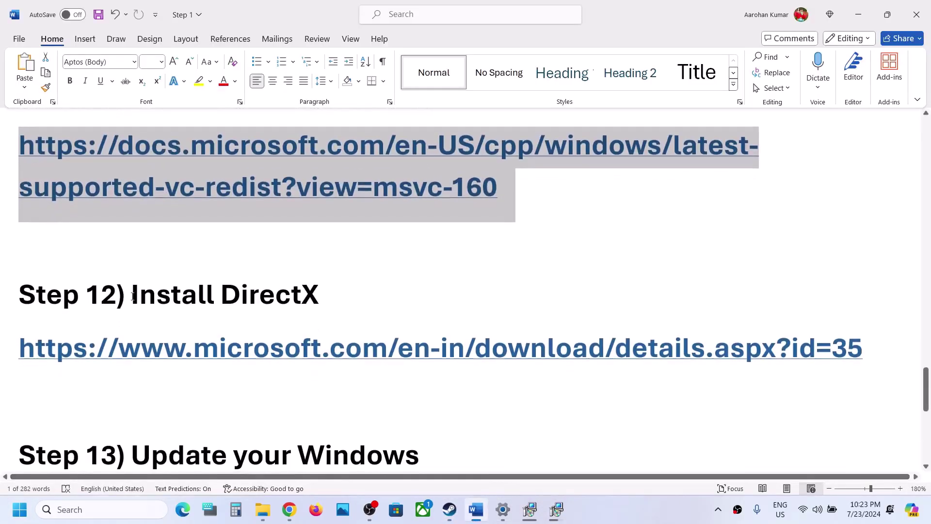
pyautogui.moveTo(133, 296); pyautogui.dragTo(388, 293)
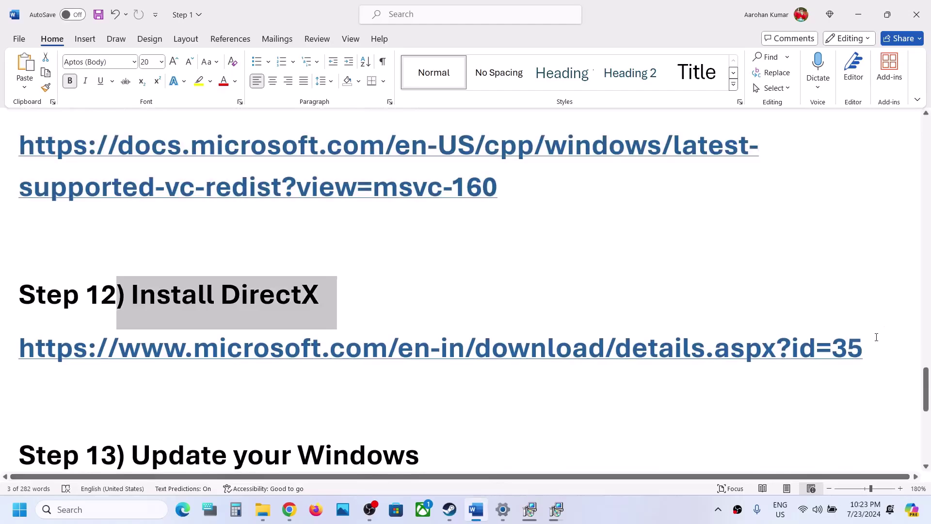
pyautogui.tripleClick(827, 345)
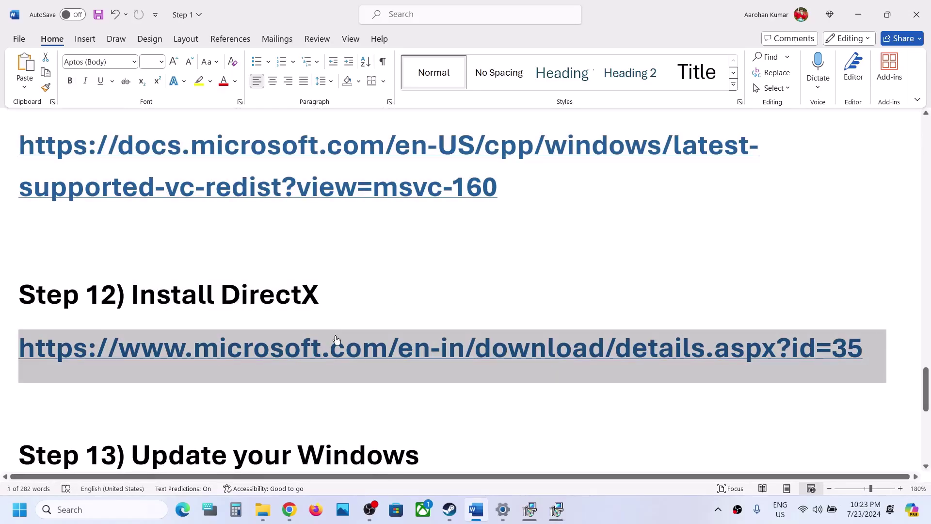
# Step: Open microsoft.com/en-in/download/details.aspx?id=35 in a new Chrome tab, download the DirectX End-User Runtime Web Installer and launch it
pyautogui.click(289, 509)
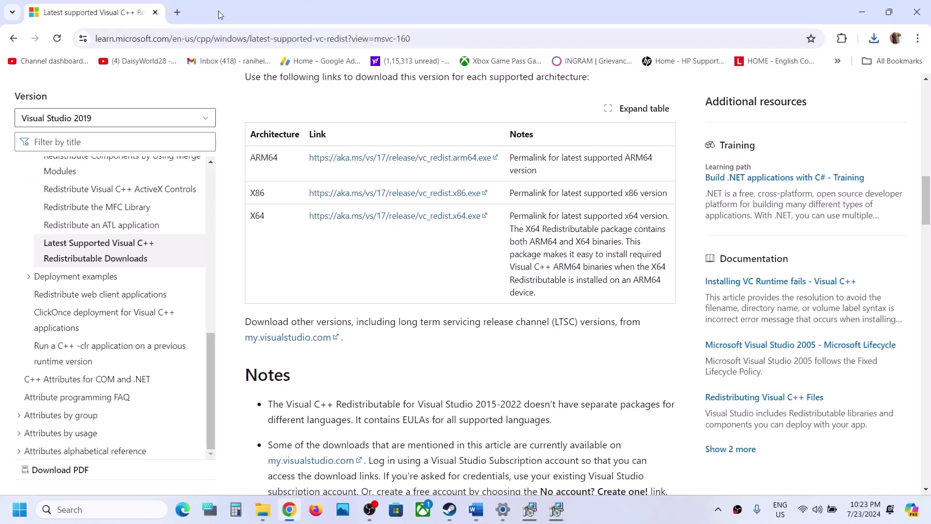
pyautogui.click(177, 12)
pyautogui.write('microsoft.com/en-in/download/details.aspx?id=35')
pyautogui.press('Return')
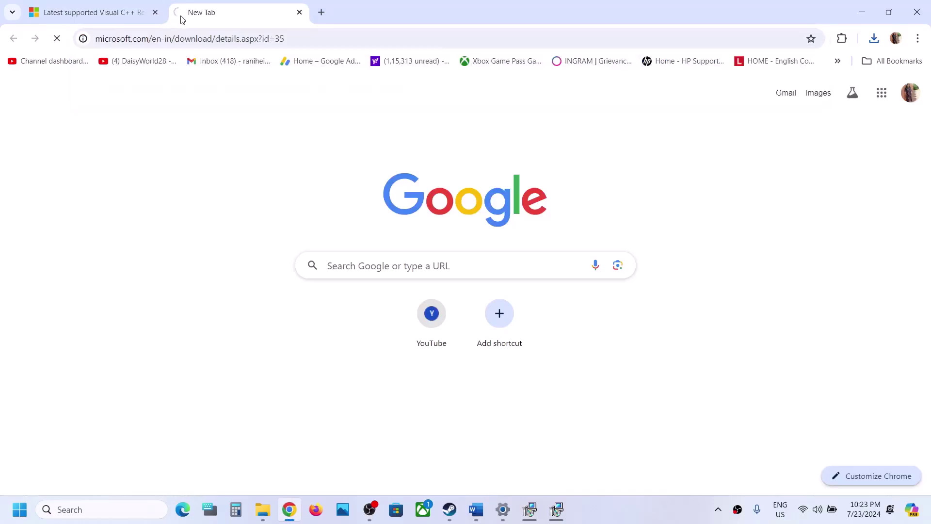
pyautogui.scroll(-2, 535, 426)
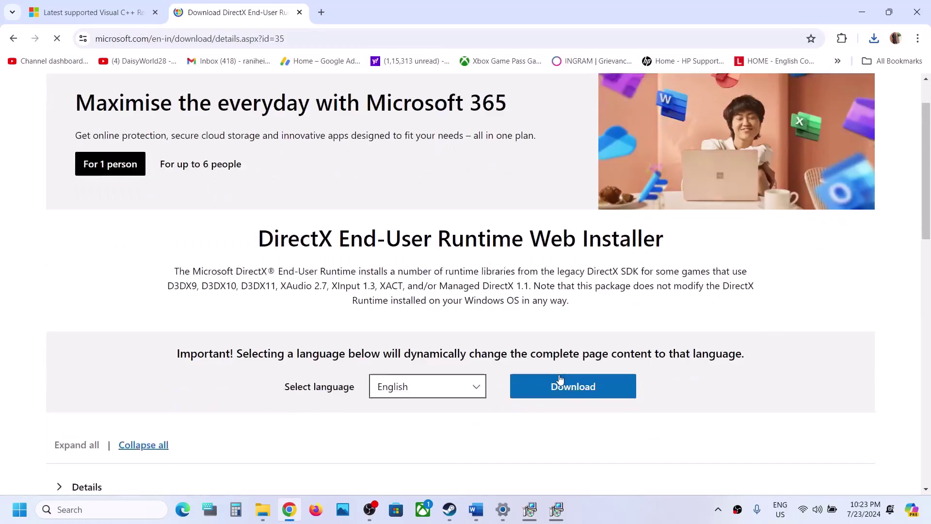
pyautogui.click(571, 322)
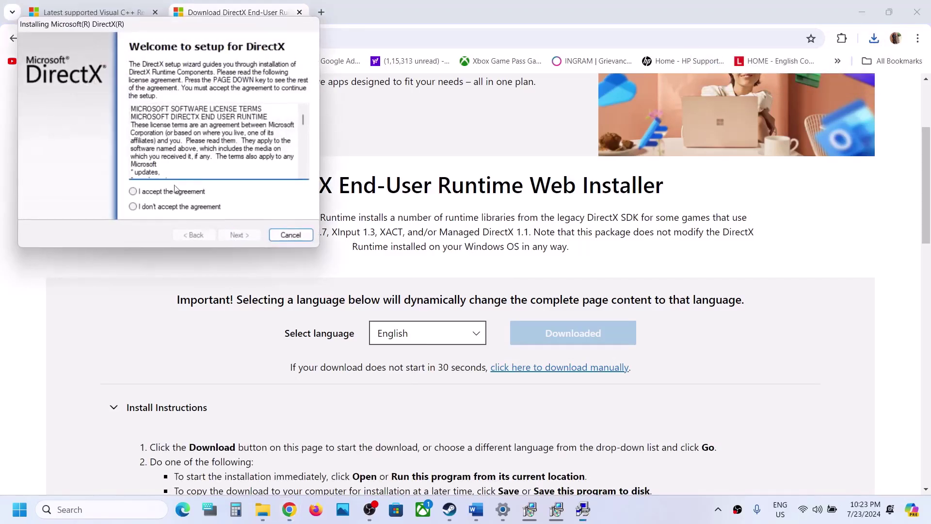
# Step: Accept the DirectX license agreement, continue past the Bing Bar offer and run the runtime component setup
pyautogui.click(169, 193)
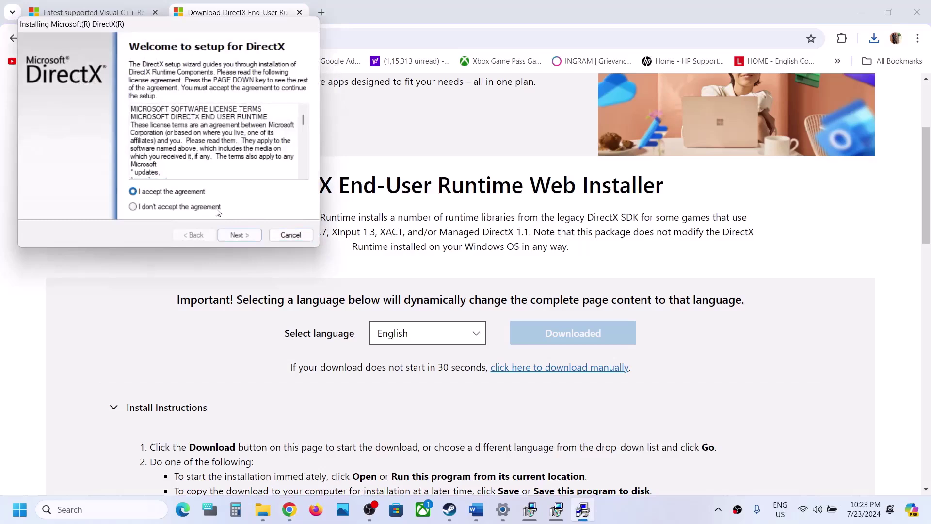
pyautogui.click(238, 235)
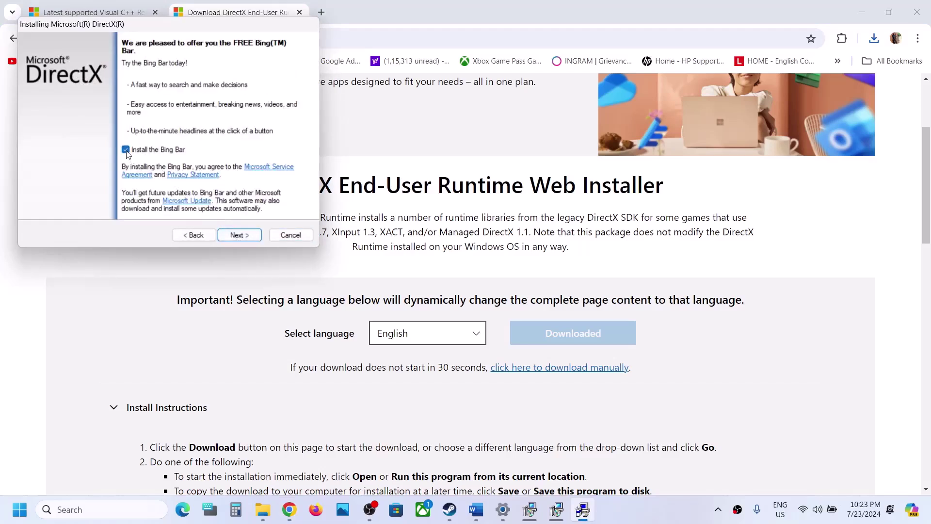
pyautogui.click(243, 234)
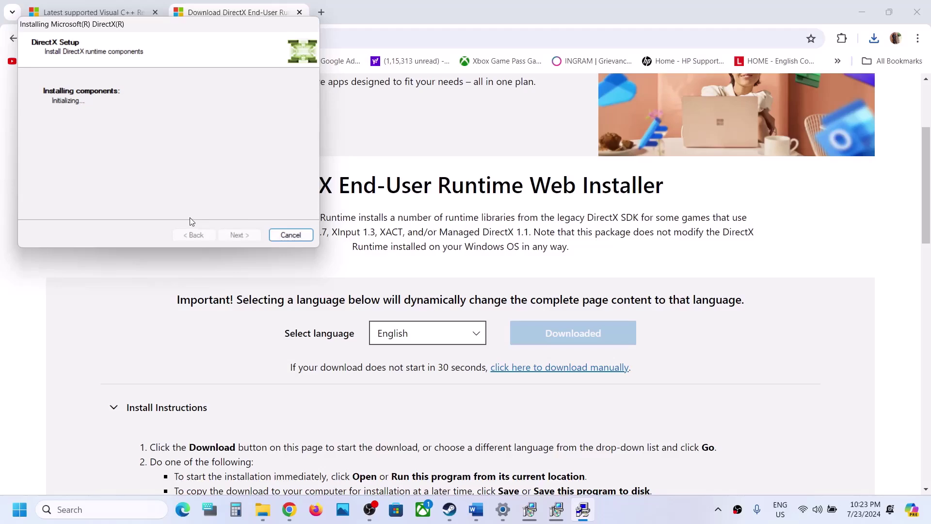
pyautogui.click(413, 298)
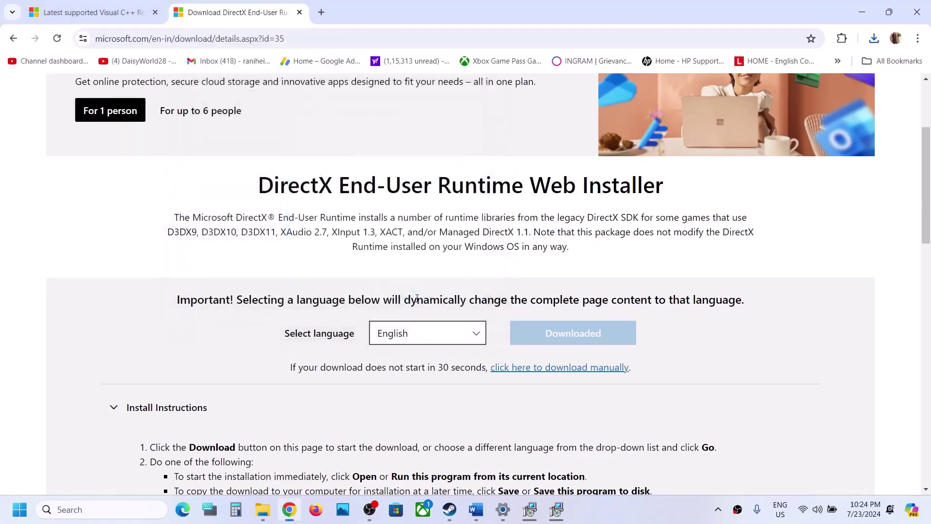
# Step: Show the computer's power options without restarting, and return to the F1 Manager 2024 page in Steam
pyautogui.click(20, 509)
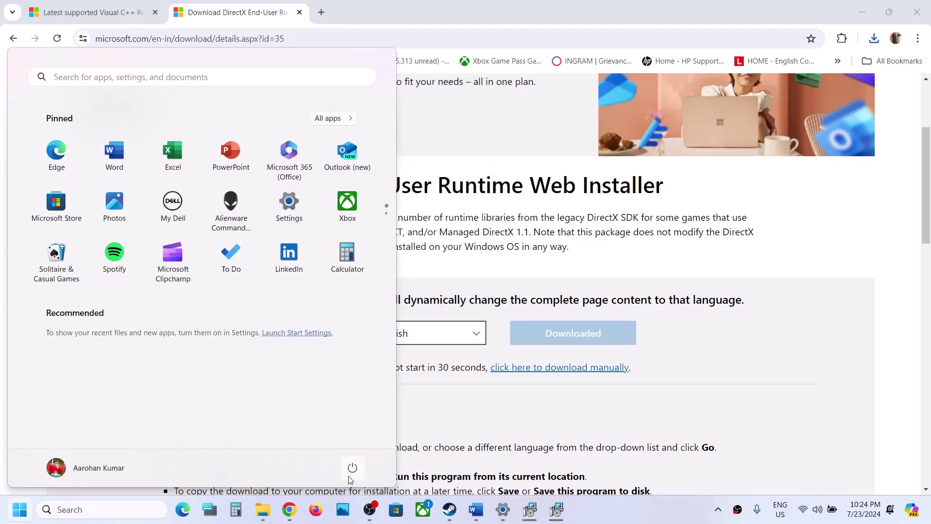
pyautogui.click(352, 467)
pyautogui.click(495, 430)
pyautogui.click(495, 430)
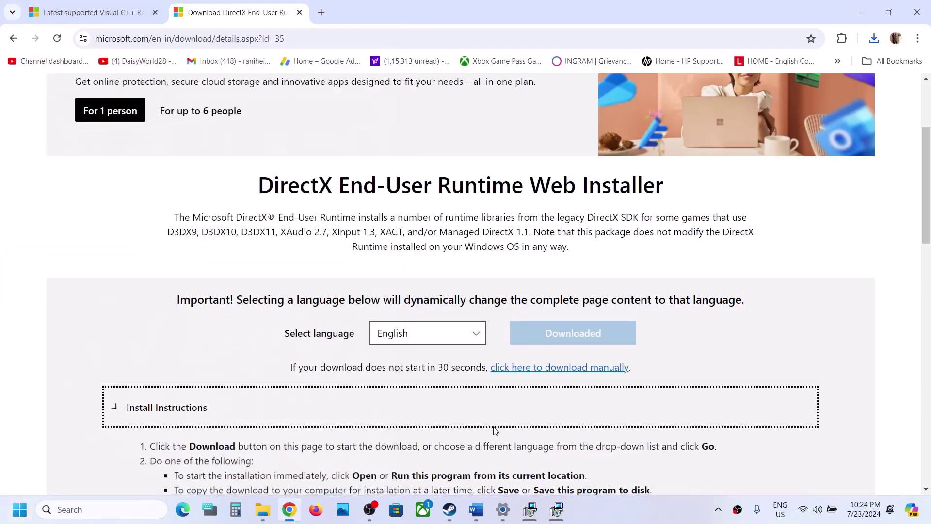
pyautogui.click(450, 508)
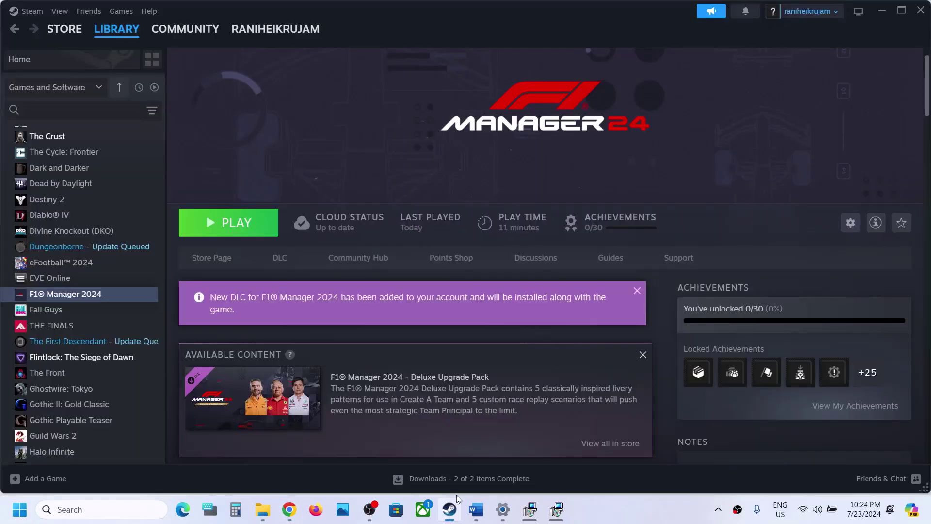
# Step: Go to Step 13 "Update your Windows" in the Word document and switch to Windows Settings
pyautogui.click(476, 509)
pyautogui.scroll(-3, 373, 367)
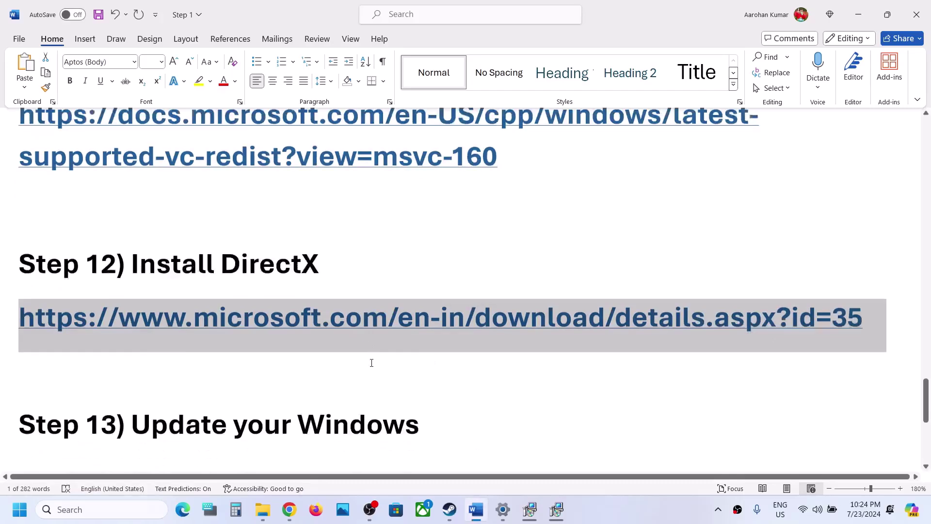
pyautogui.moveTo(151, 318); pyautogui.dragTo(392, 327)
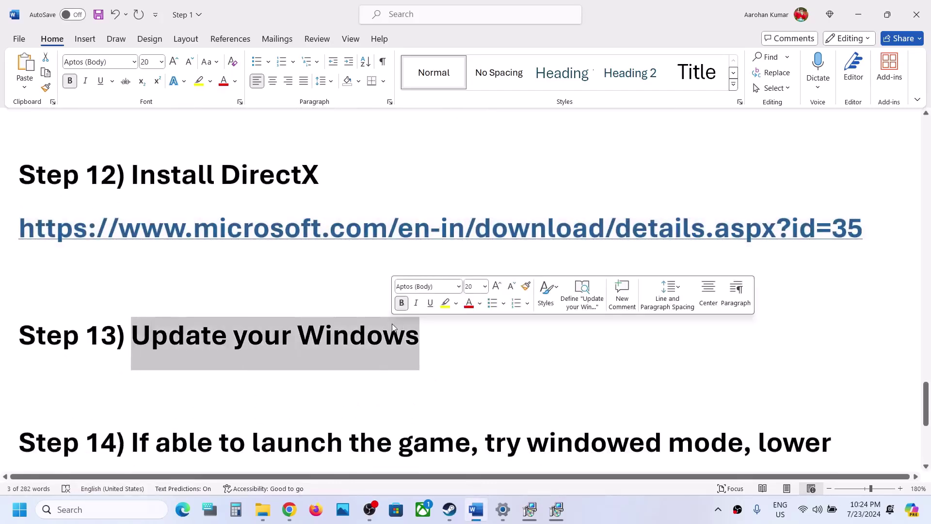
pyautogui.hotkey('alt', 'Tab')
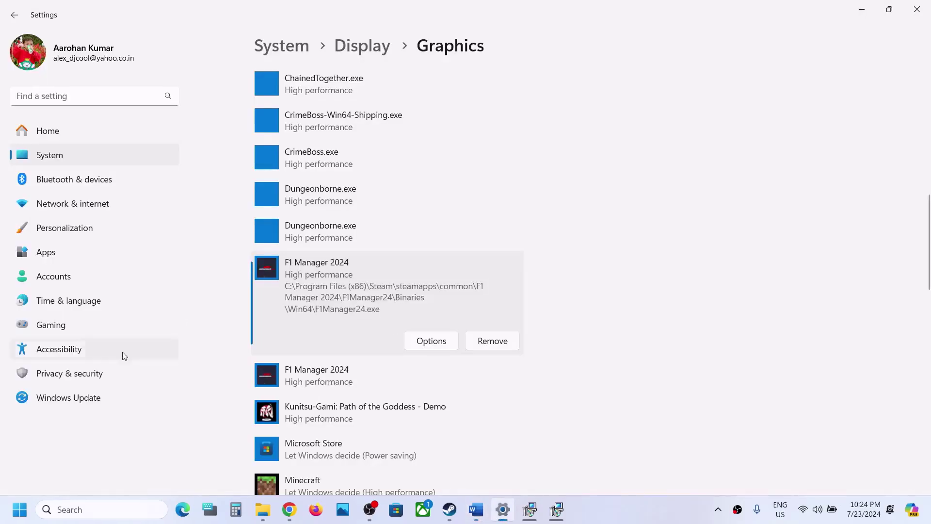
# Step: Check for updates in Windows Update and show the computer's power options without restarting
pyautogui.click(69, 396)
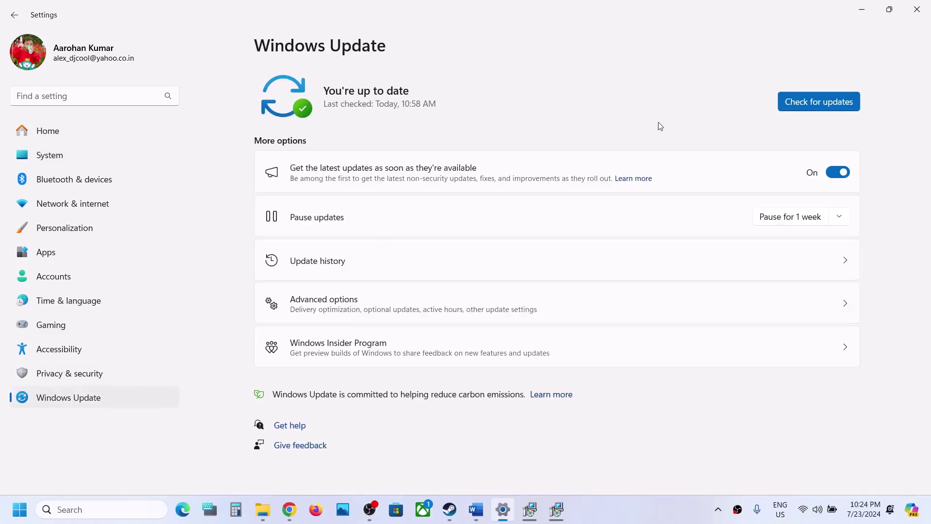
pyautogui.click(804, 105)
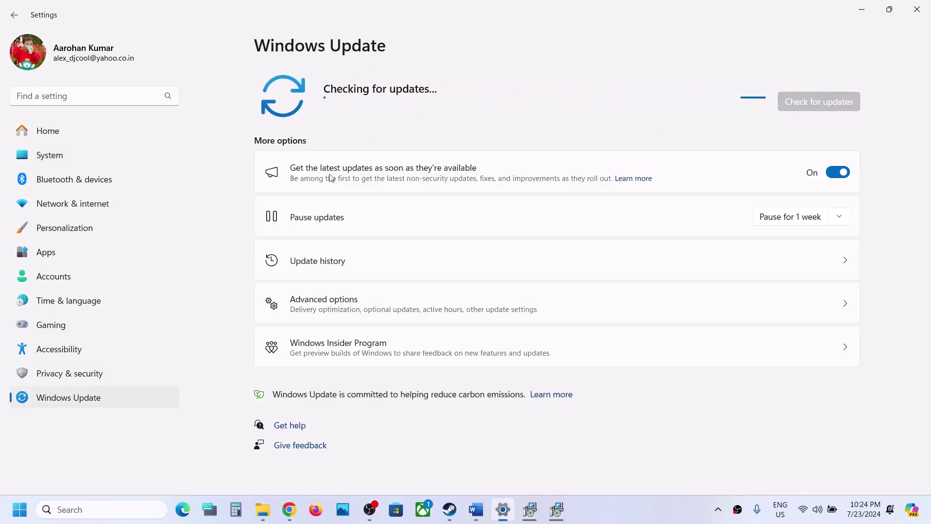
pyautogui.click(20, 509)
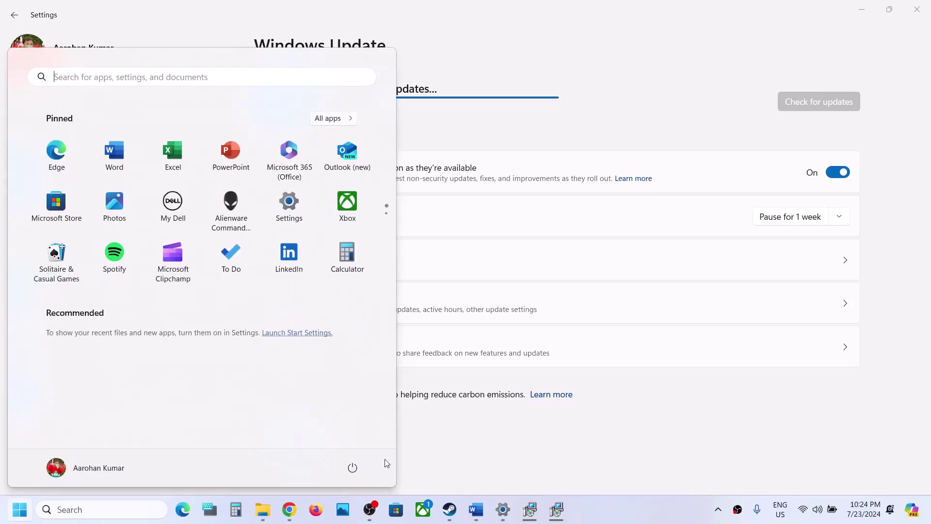
pyautogui.click(354, 470)
pyautogui.click(499, 444)
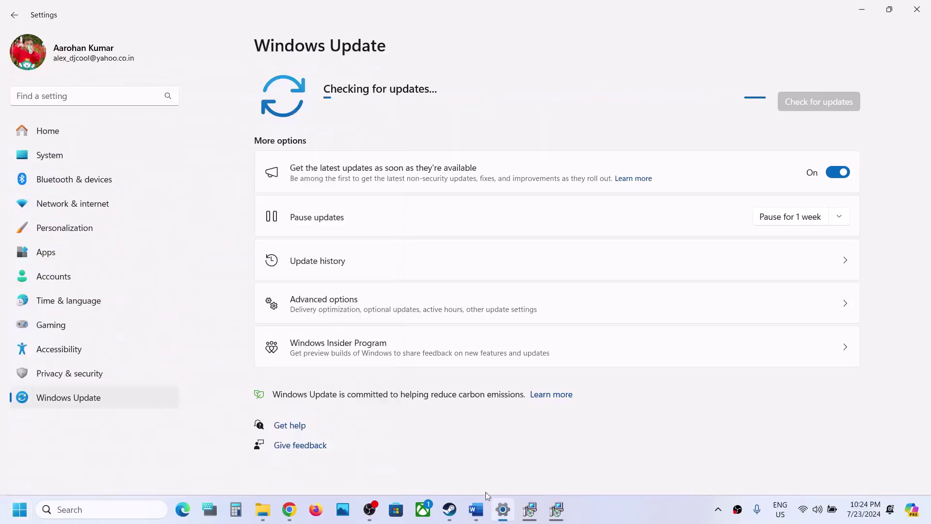
# Step: Go to Step 14 in the Word document and highlight its advice to try windowed mode and lower the video settings
pyautogui.click(476, 508)
pyautogui.scroll(-3, 338, 395)
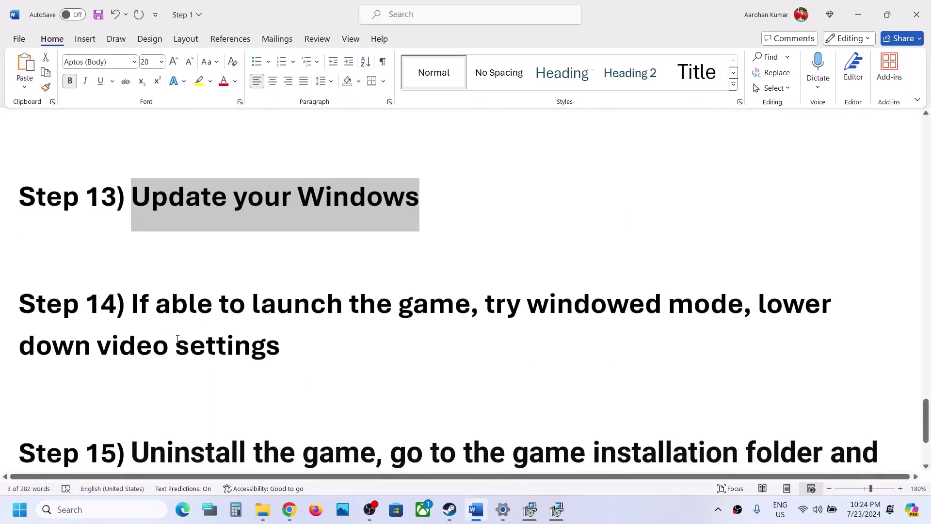
pyautogui.moveTo(140, 306); pyautogui.dragTo(454, 309)
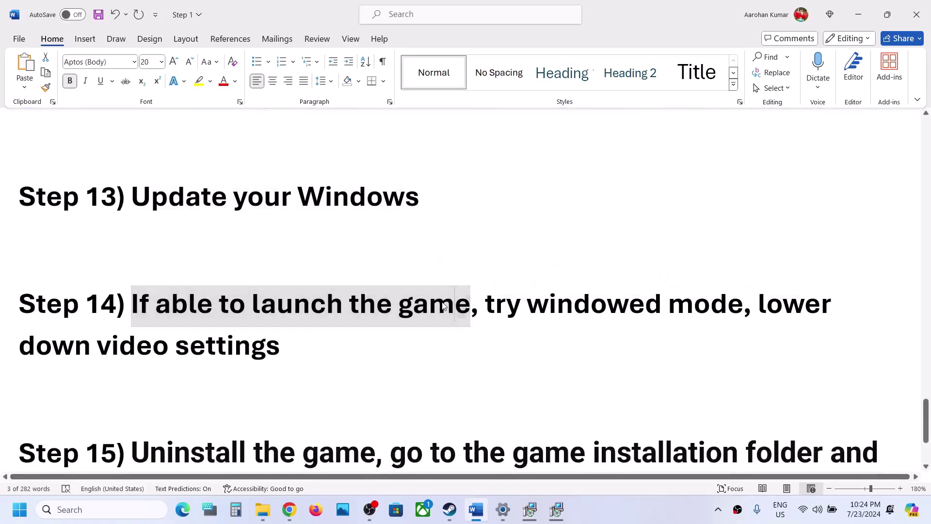
pyautogui.click(455, 306)
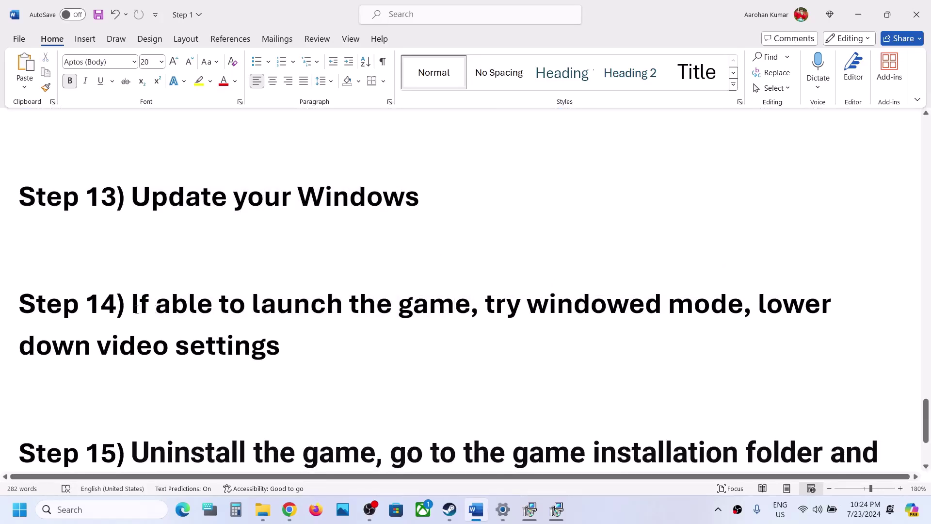
pyautogui.moveTo(136, 308); pyautogui.dragTo(468, 309)
pyautogui.click(331, 333)
pyautogui.moveTo(525, 307); pyautogui.dragTo(281, 347)
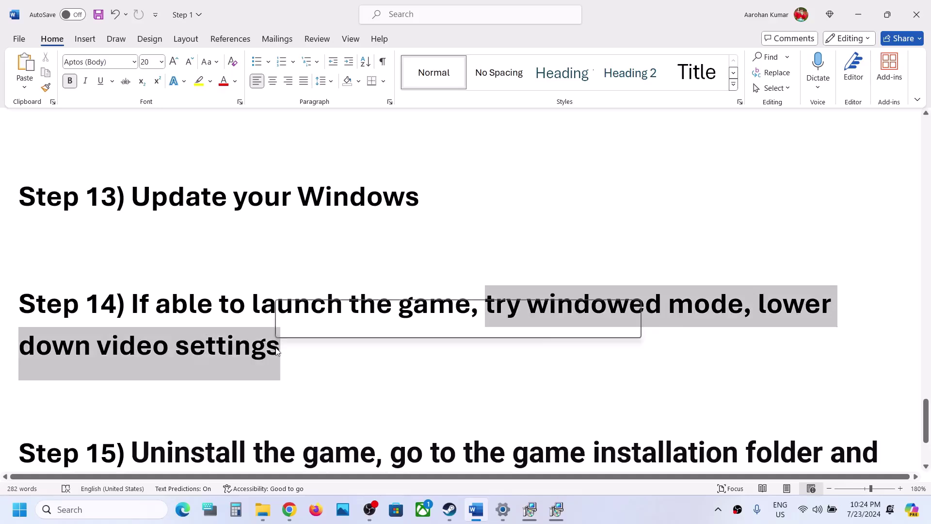
# Step: Launch F1 Manager 2024 from Steam and open the in-game display settings
pyautogui.click(454, 513)
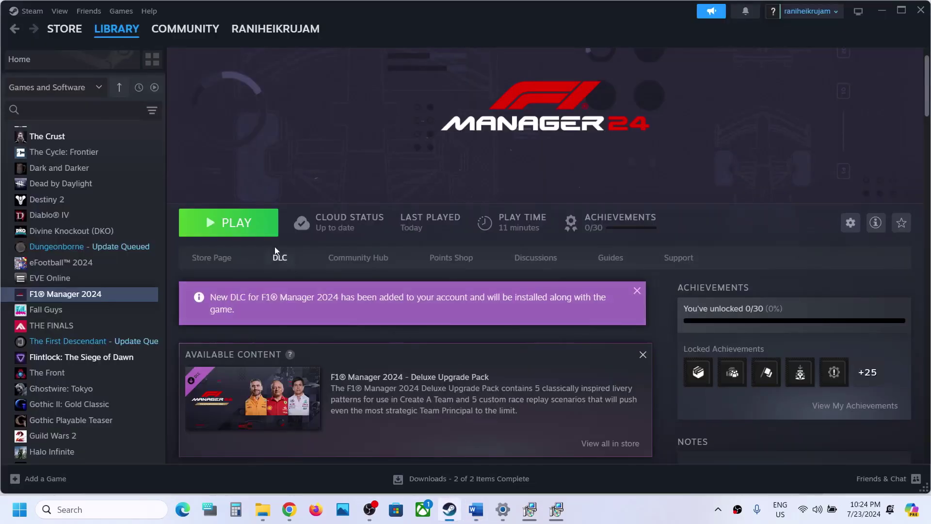
pyautogui.click(262, 230)
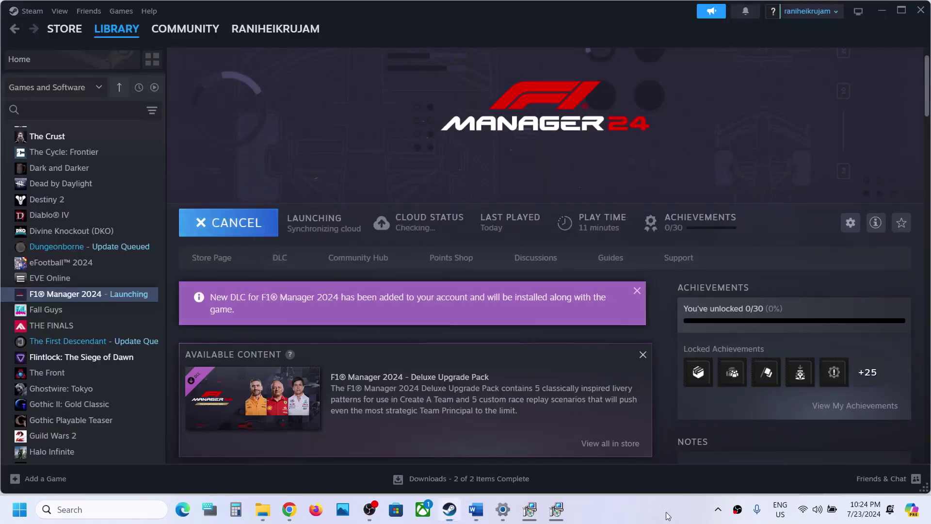
pyautogui.click(558, 512)
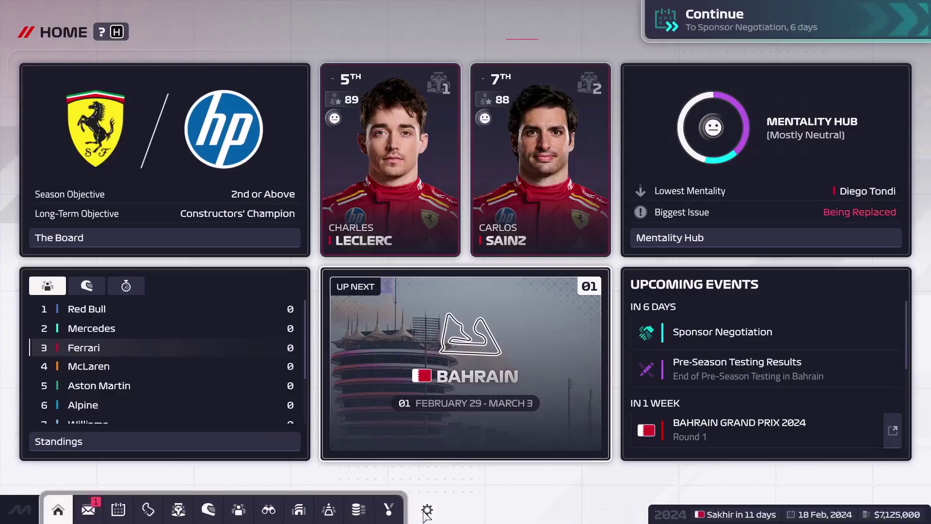
pyautogui.click(424, 512)
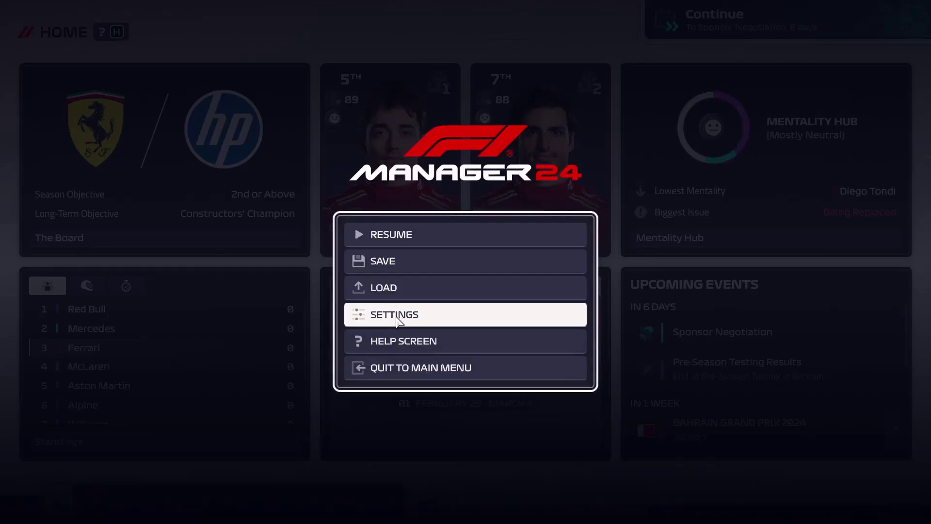
pyautogui.click(397, 320)
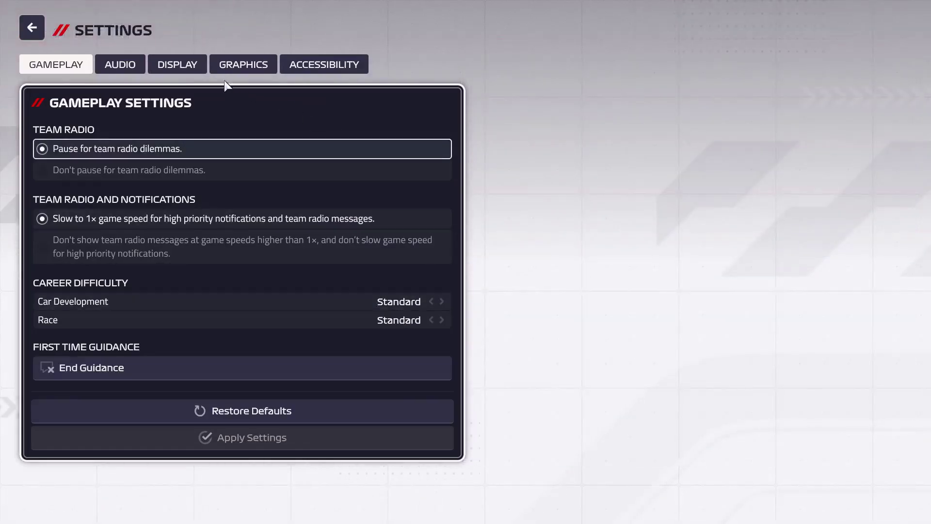
pyautogui.click(188, 65)
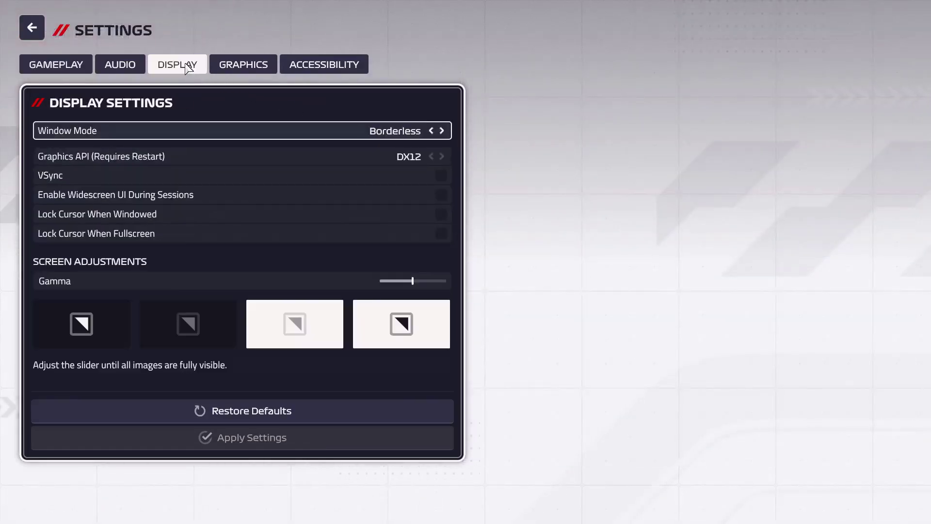
# Step: Try the Windowed, Borderless and Fullscreen window modes, with fullscreen resolutions of 1920x1080 and 1680x1050
pyautogui.click(442, 131)
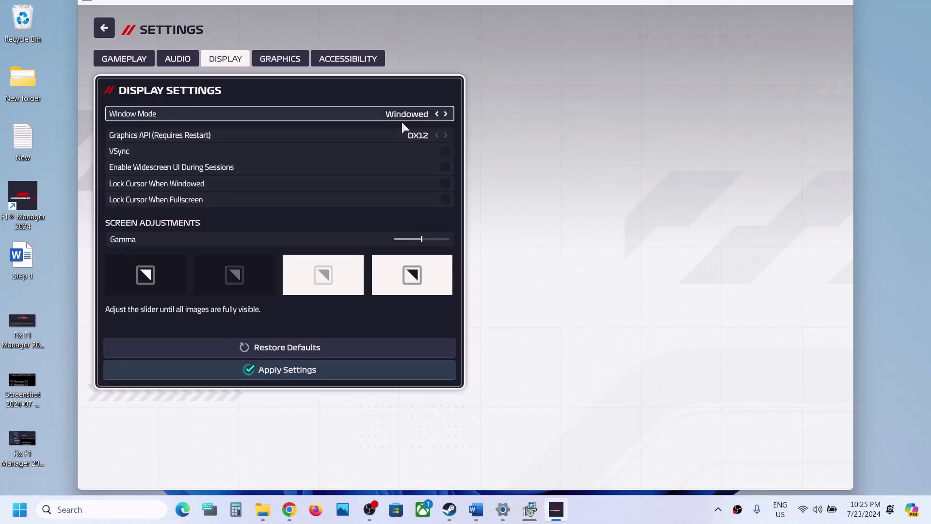
pyautogui.click(438, 116)
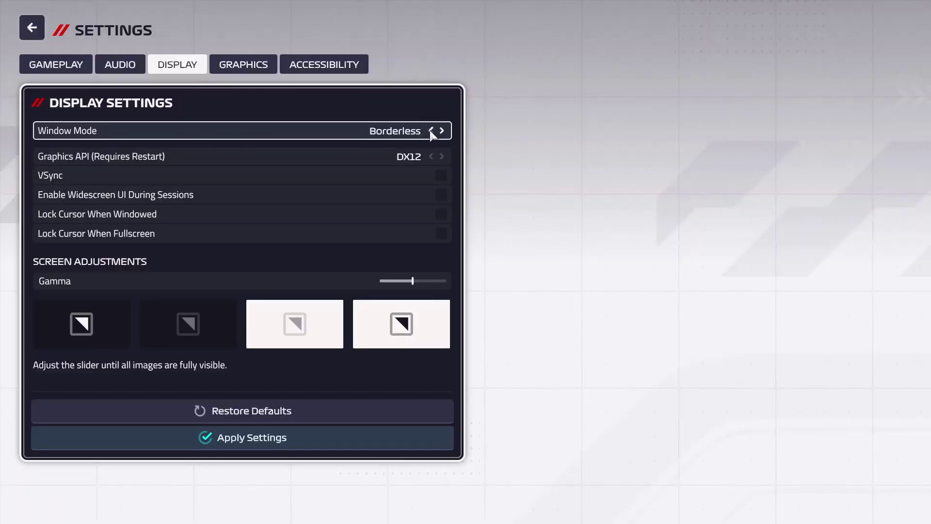
pyautogui.click(441, 130)
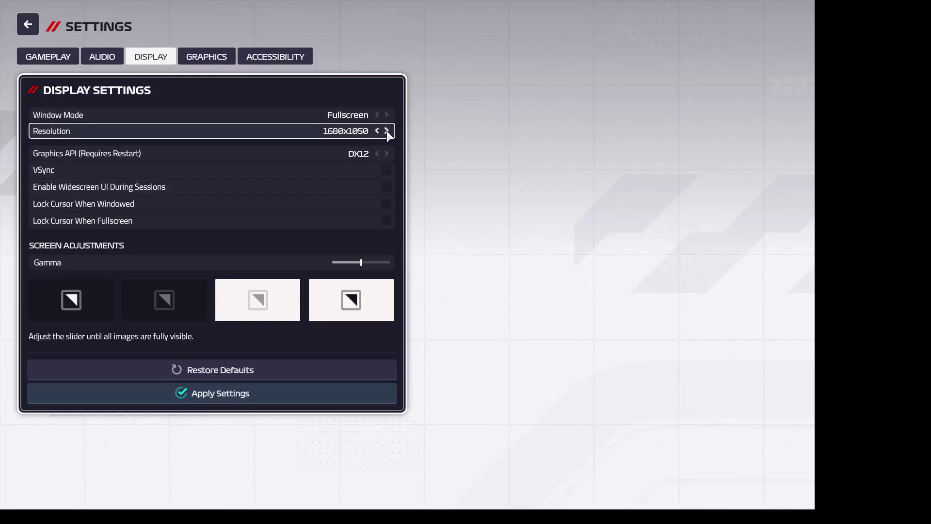
pyautogui.click(387, 131)
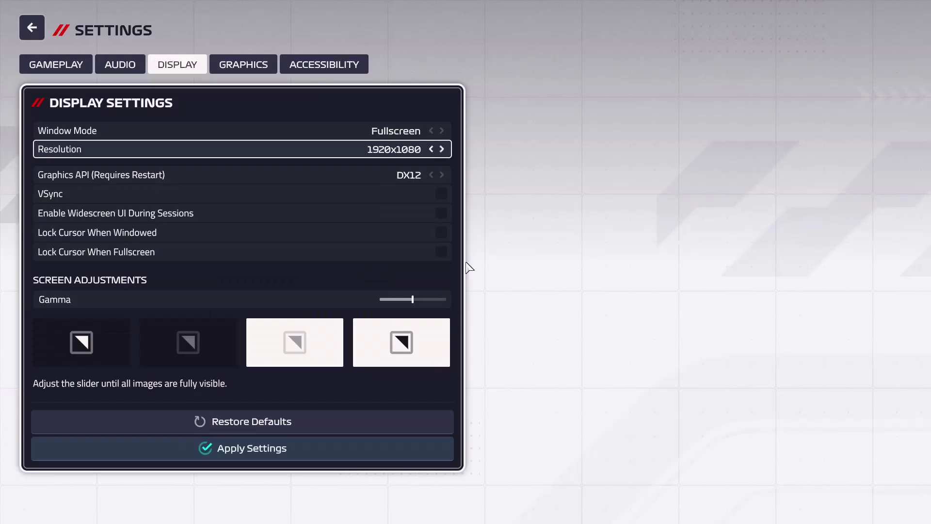
pyautogui.click(432, 149)
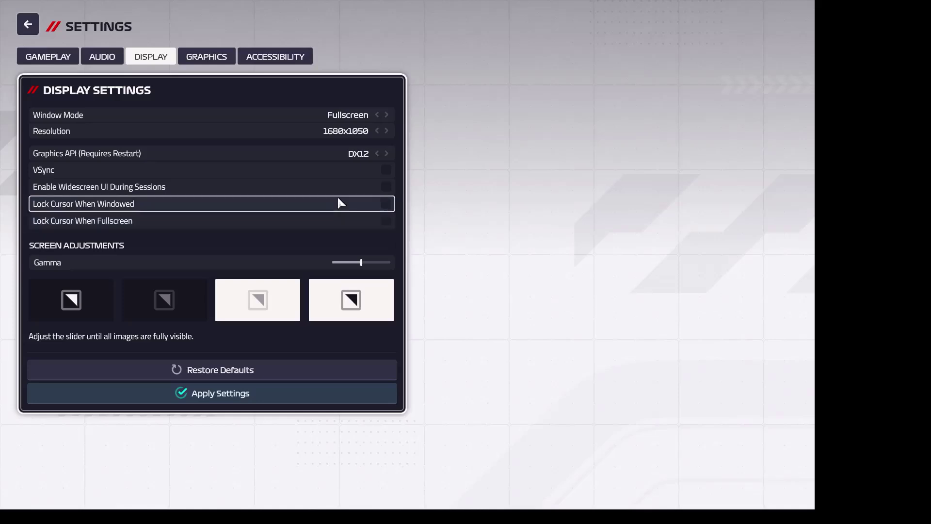
# Step: Set the window mode to Windowed, apply the display settings and open the graphics settings
pyautogui.click(387, 115)
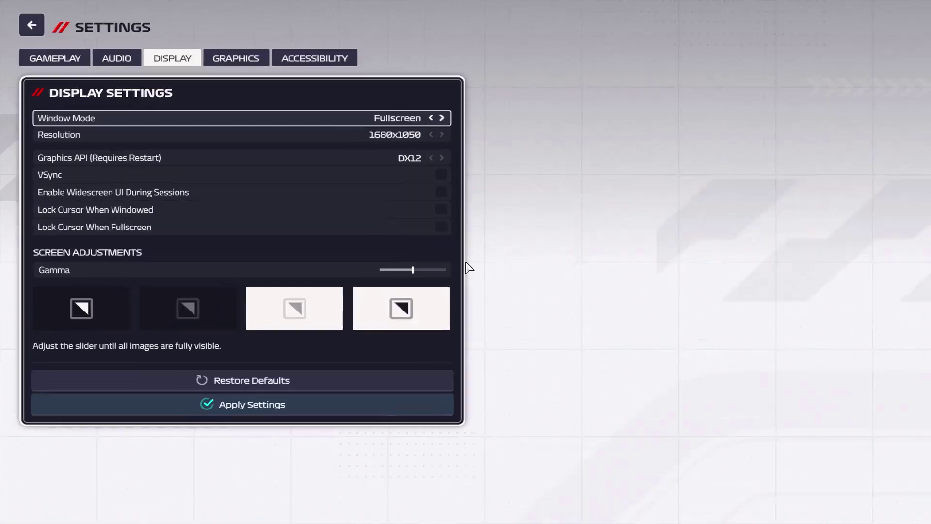
pyautogui.click(429, 133)
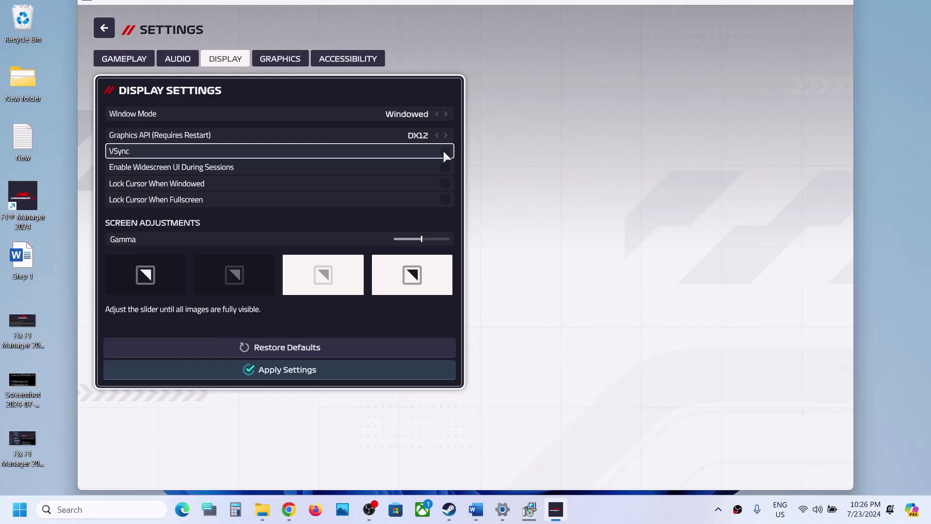
pyautogui.click(292, 372)
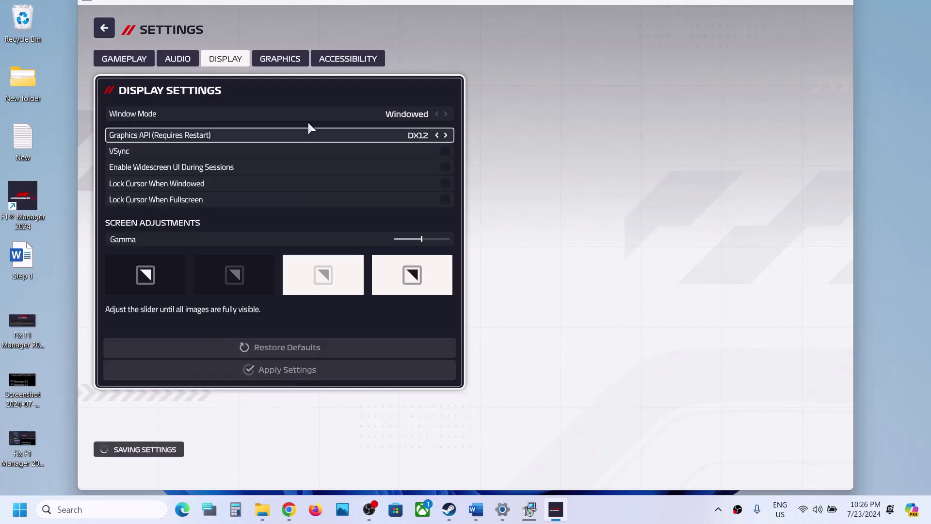
pyautogui.click(280, 59)
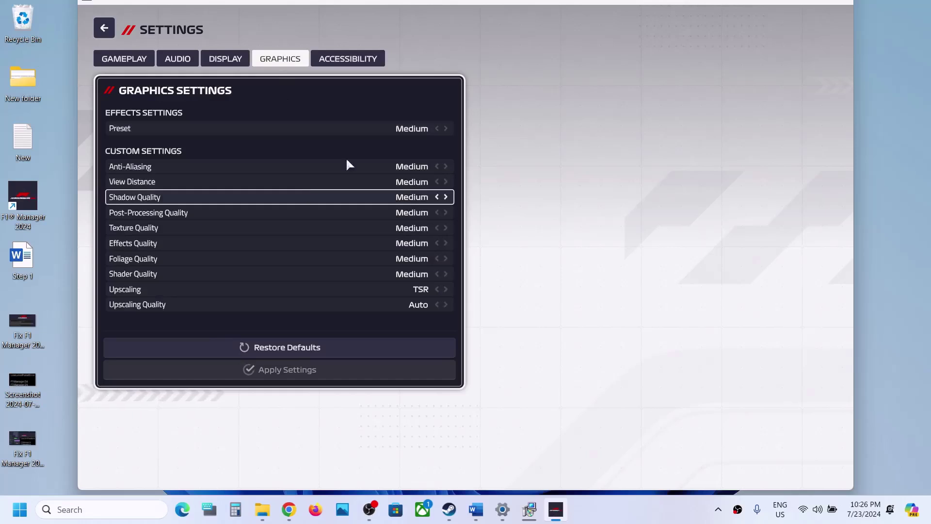
# Step: Try the High and Ultra effects presets and return the preset to Medium
pyautogui.click(446, 129)
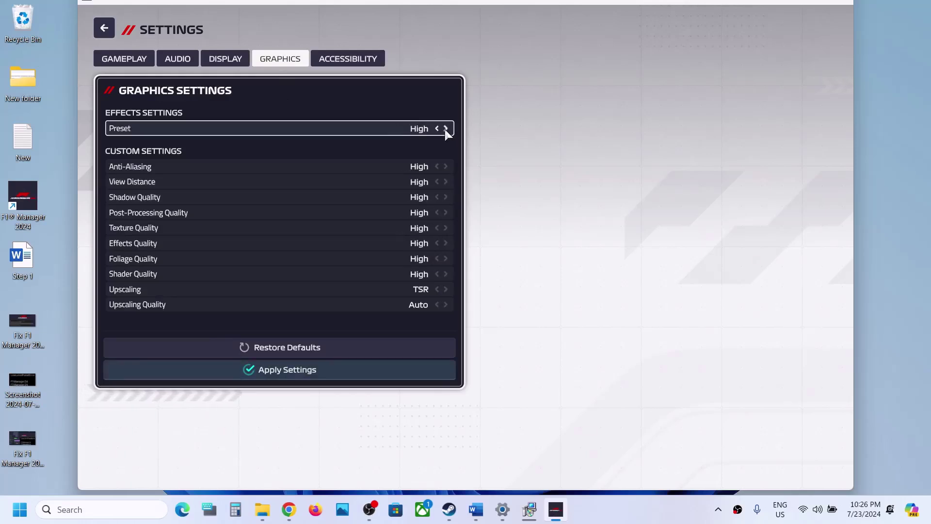
pyautogui.click(444, 129)
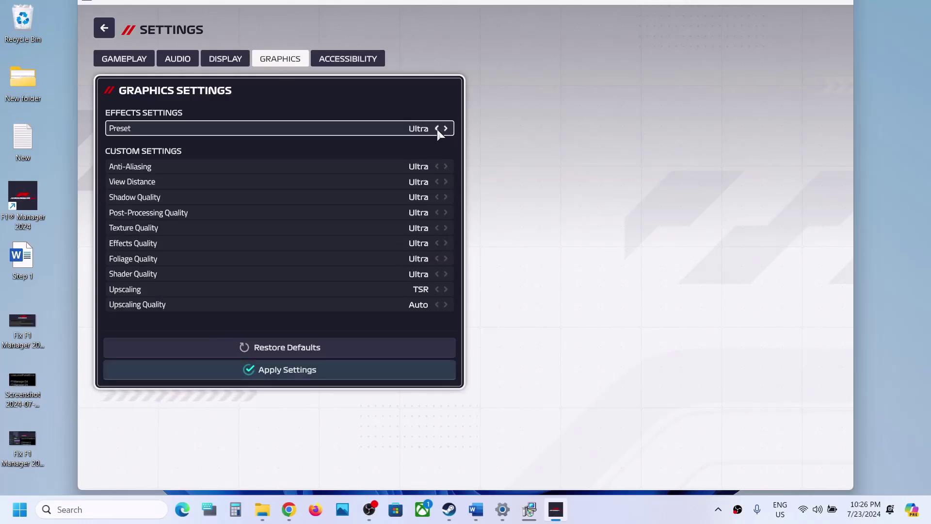
pyautogui.click(437, 129)
pyautogui.click(436, 129)
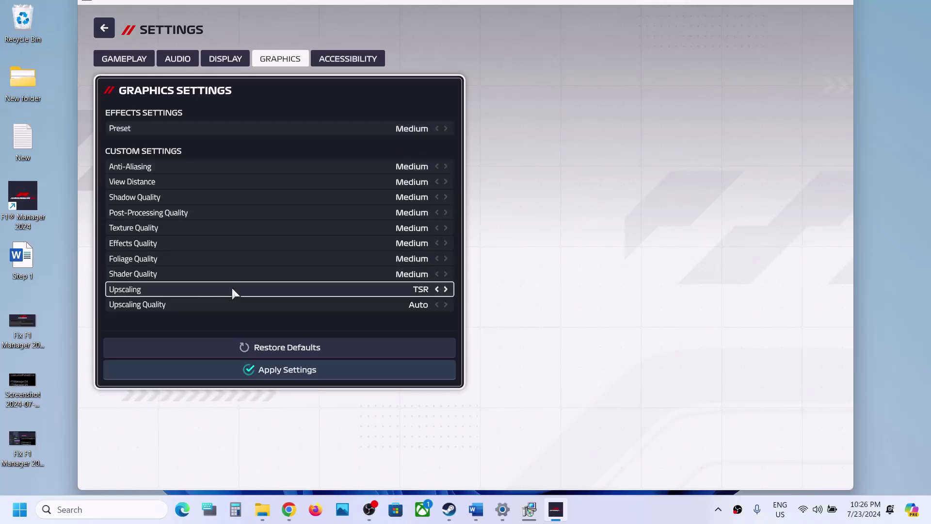
# Step: Cycle through the upscaling options, including DLSS and FSR 2, set upscaling to TSR and apply the graphics settings
pyautogui.click(446, 289)
pyautogui.click(446, 290)
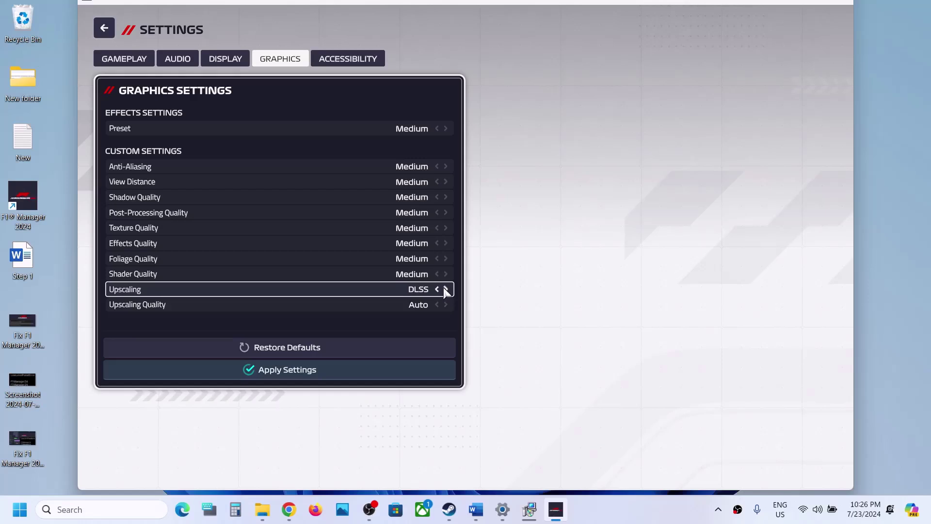
pyautogui.click(446, 305)
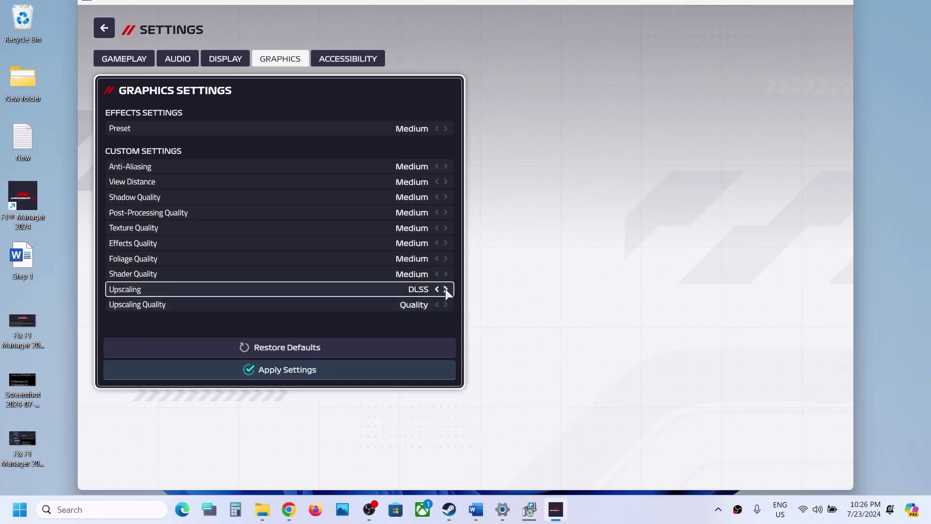
pyautogui.click(446, 289)
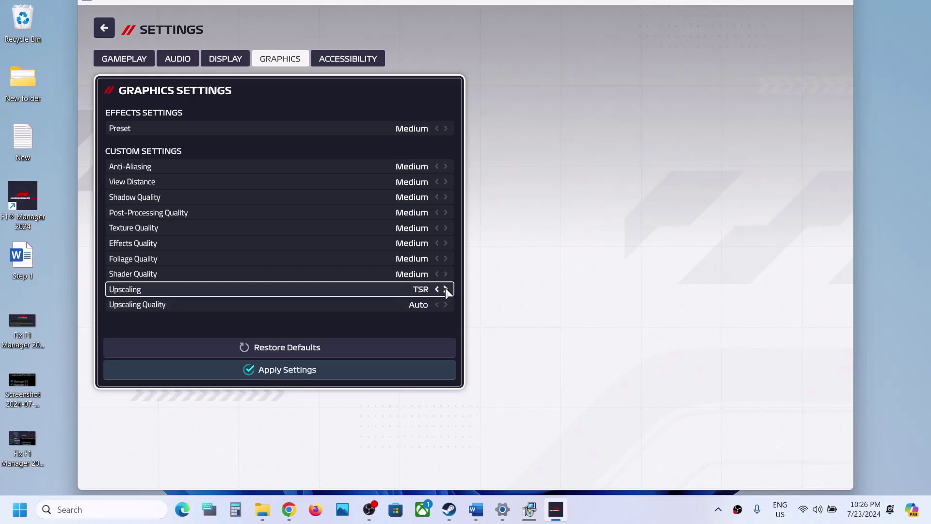
pyautogui.click(446, 290)
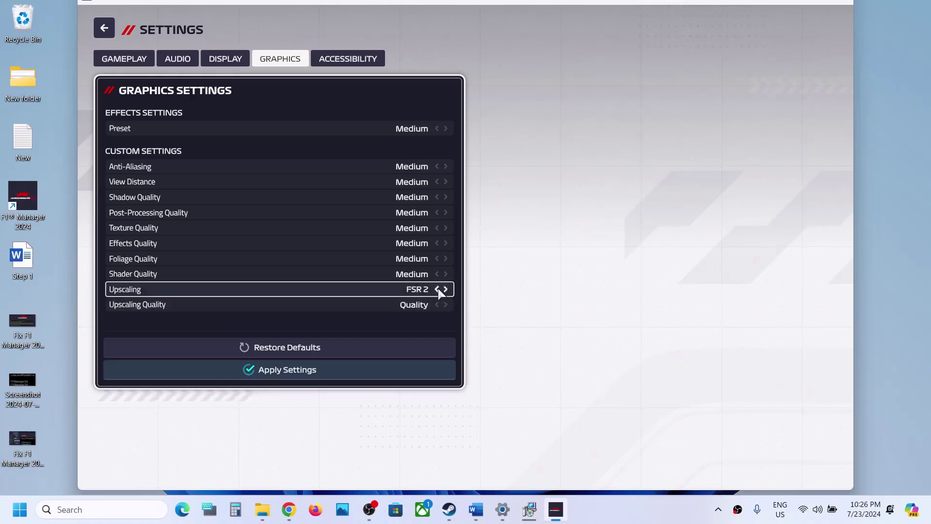
pyautogui.click(438, 290)
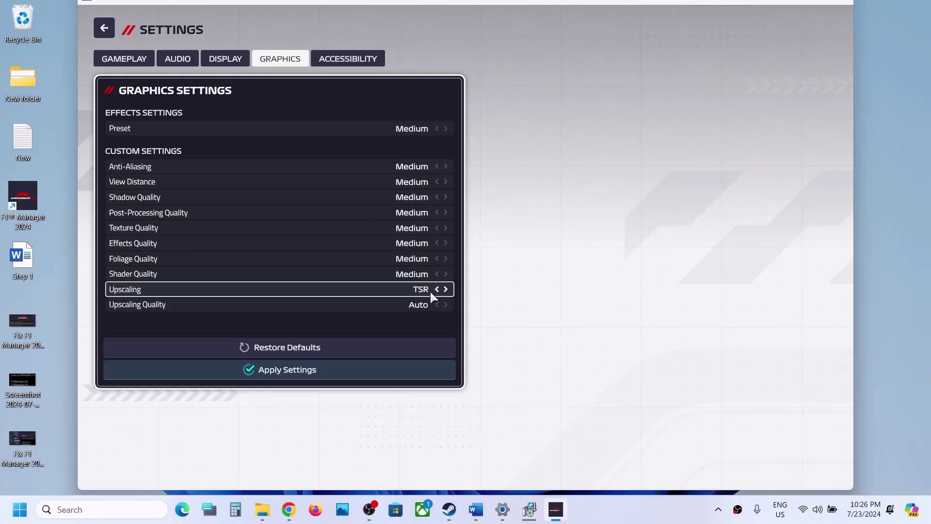
pyautogui.click(437, 289)
pyautogui.click(438, 289)
pyautogui.click(438, 289)
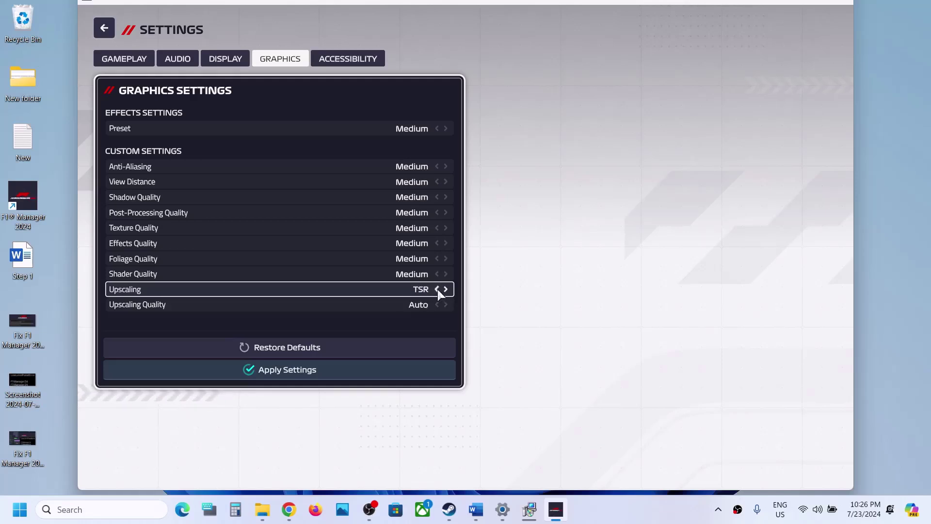
pyautogui.click(437, 290)
pyautogui.click(446, 290)
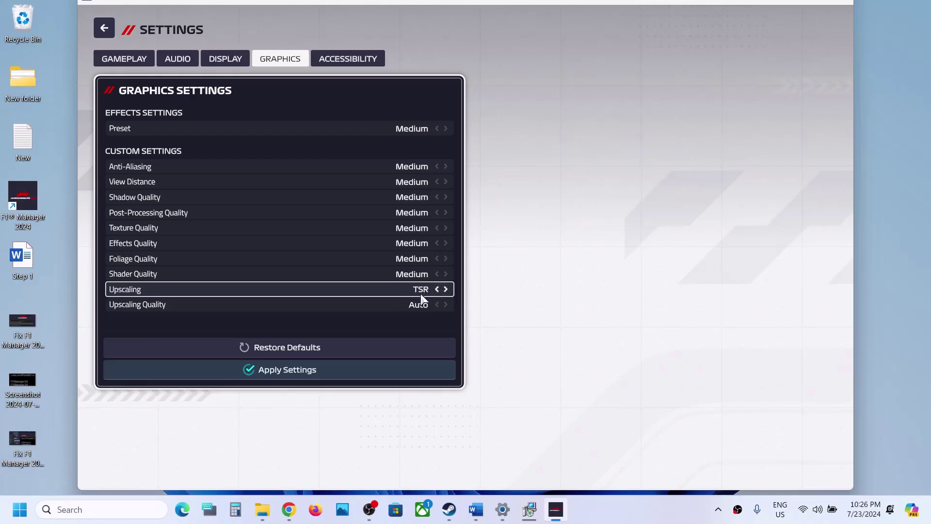
pyautogui.click(307, 377)
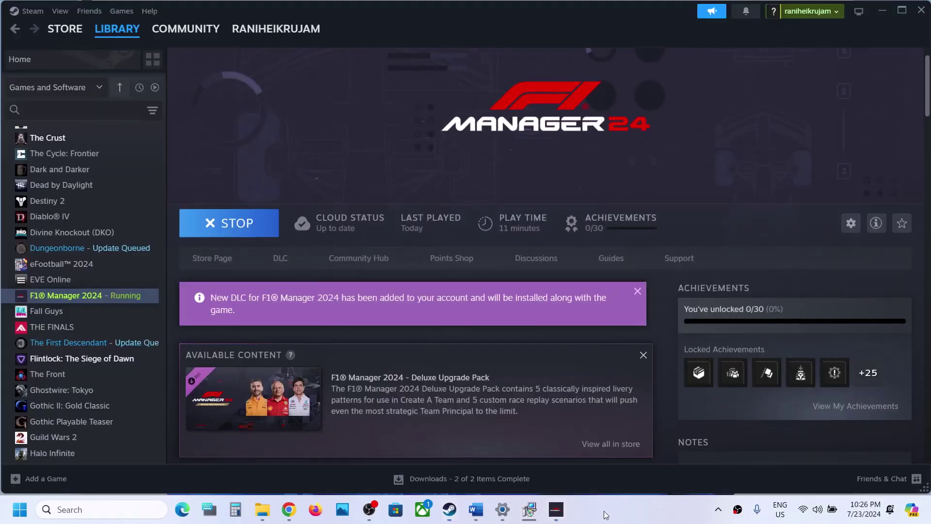
# Step: Switch to the Word troubleshooting document and highlight the uninstall instruction at the start of Step 15
pyautogui.click(476, 509)
pyautogui.scroll(-3, 395, 428)
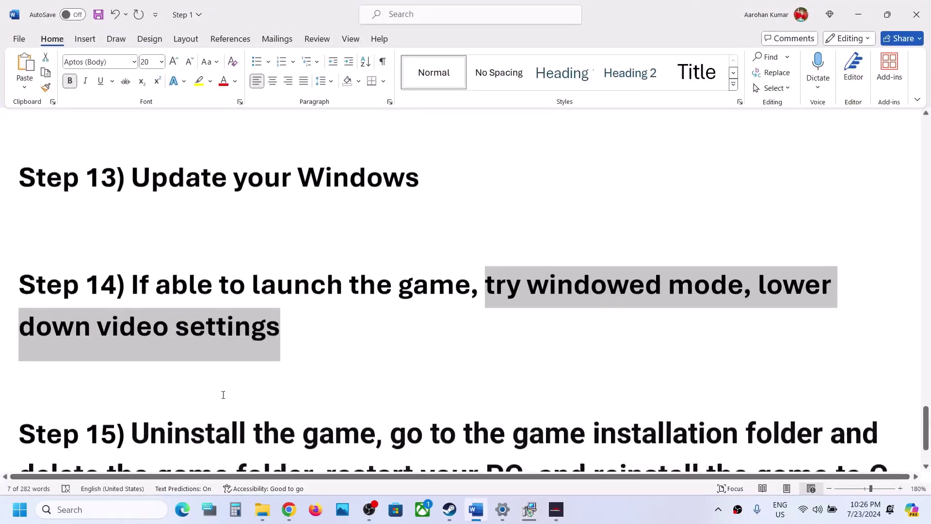
pyautogui.moveTo(132, 304); pyautogui.dragTo(719, 306)
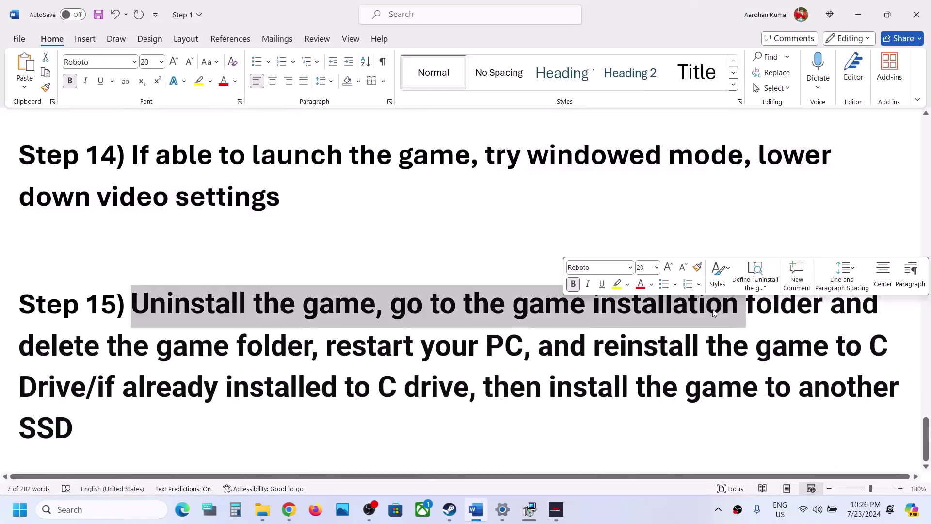
# Step: Close the running F1 Manager 2024 game and clear the text selection in Step 15
pyautogui.rightClick(555, 510)
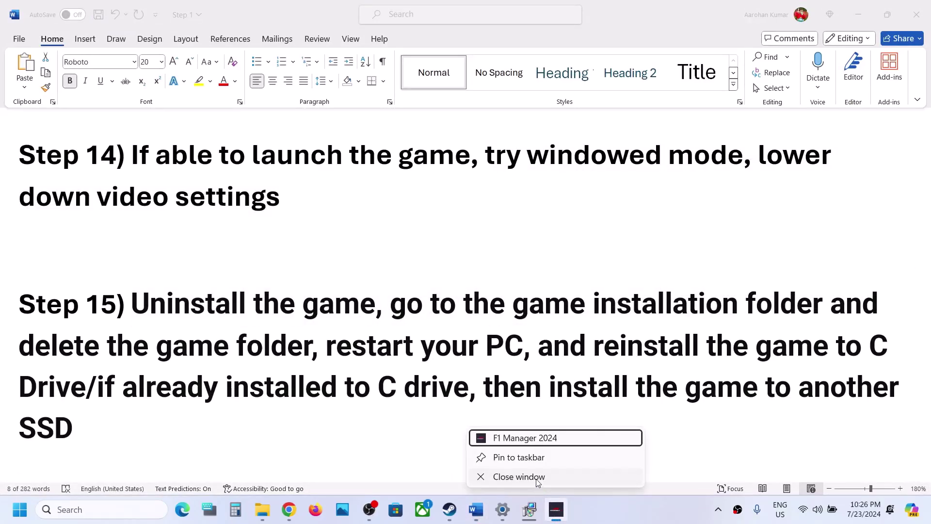
pyautogui.click(519, 476)
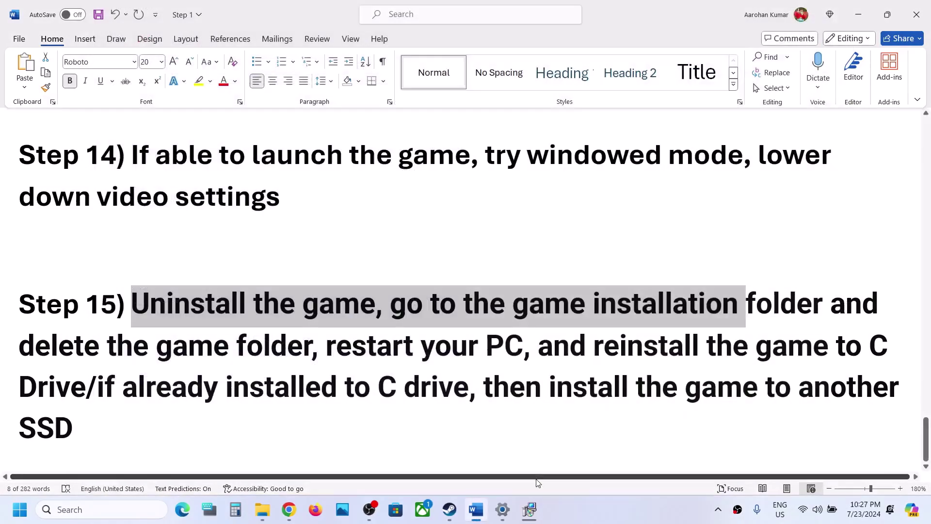
pyautogui.click(516, 317)
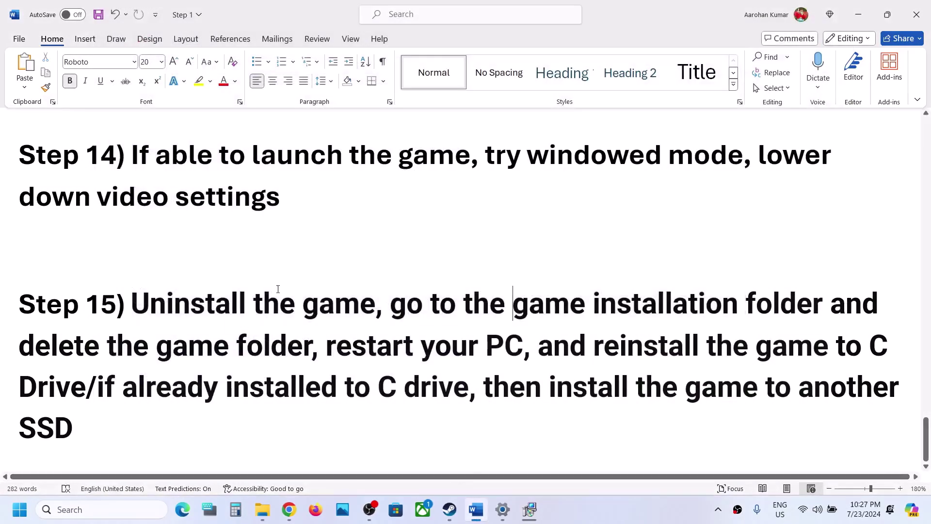
# Step: Switch to Steam, show the Uninstall option for F1 Manager 2024 without choosing it, and return to the Word document
pyautogui.click(447, 515)
pyautogui.rightClick(93, 300)
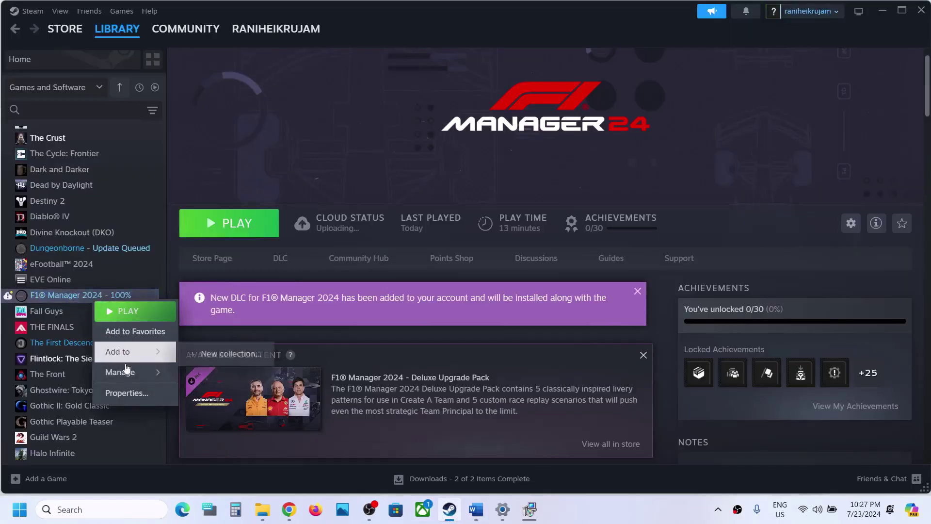
pyautogui.moveTo(127, 371)
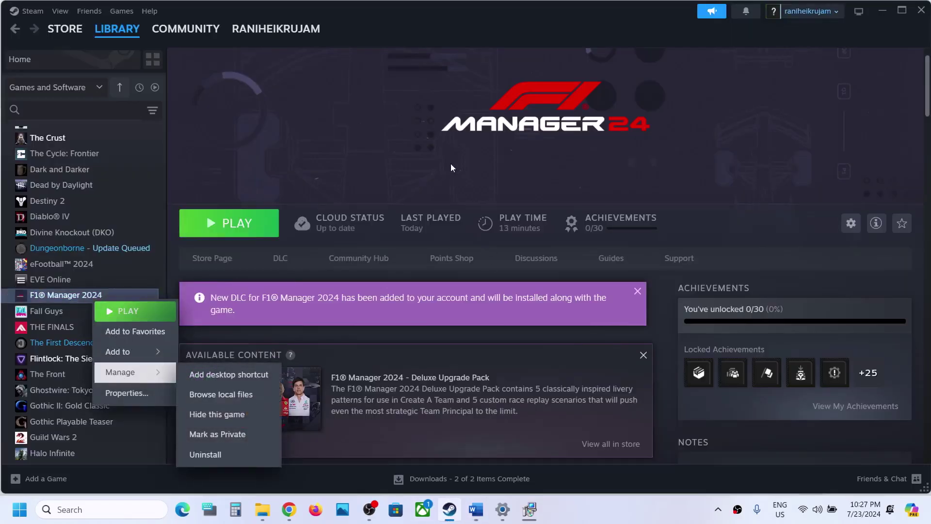
pyautogui.click(451, 168)
pyautogui.hotkey('alt', 'Tab')
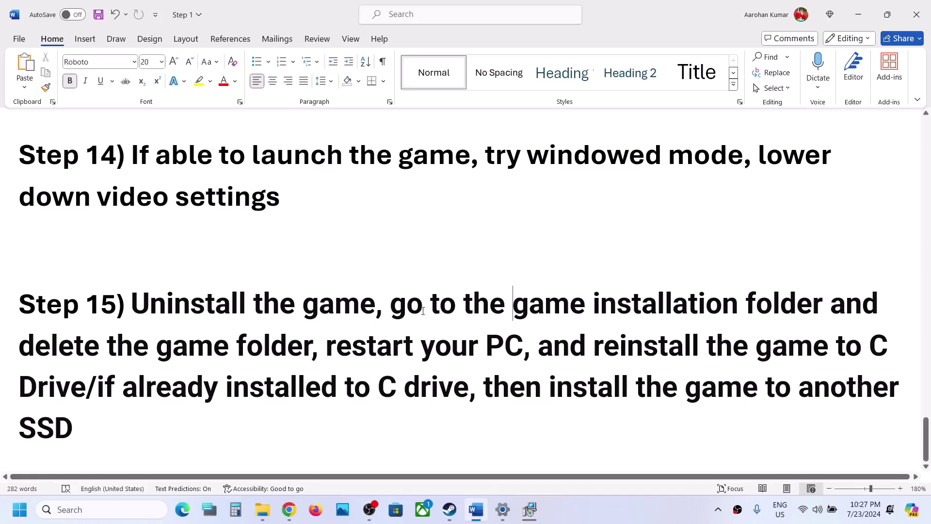
# Step: Review Step 15's instructions on deleting the game folder, restarting, and reinstalling to C drive or another SSD, then switch back to Steam
pyautogui.moveTo(400, 304); pyautogui.dragTo(83, 394)
pyautogui.click(288, 347)
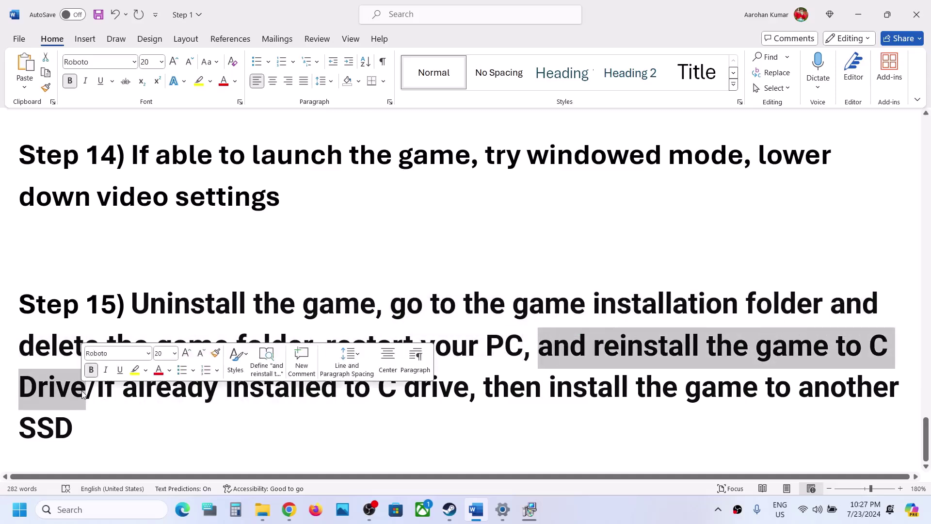
pyautogui.click(83, 394)
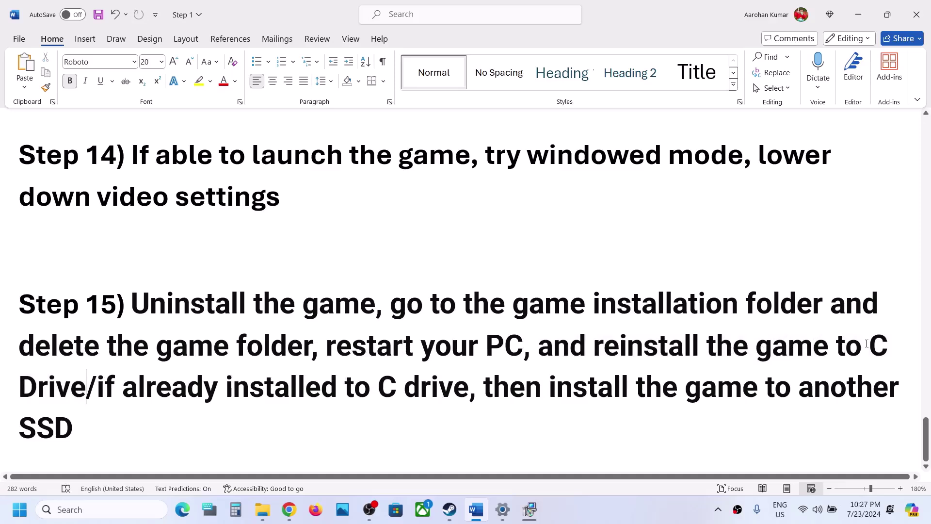
pyautogui.moveTo(866, 345); pyautogui.dragTo(115, 388)
pyautogui.click(109, 385)
pyautogui.moveTo(865, 343); pyautogui.dragTo(67, 435)
pyautogui.click(491, 390)
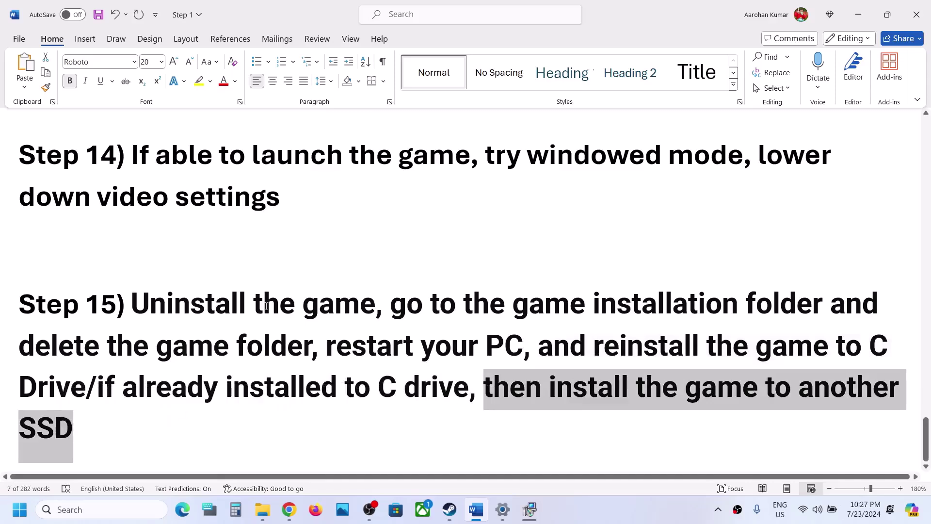
pyautogui.click(109, 419)
pyautogui.doubleClick(59, 426)
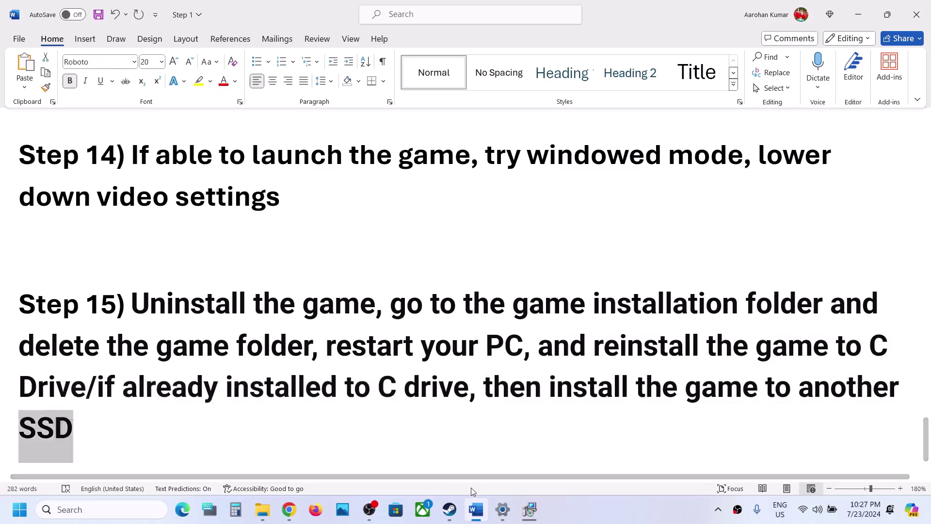
pyautogui.click(451, 513)
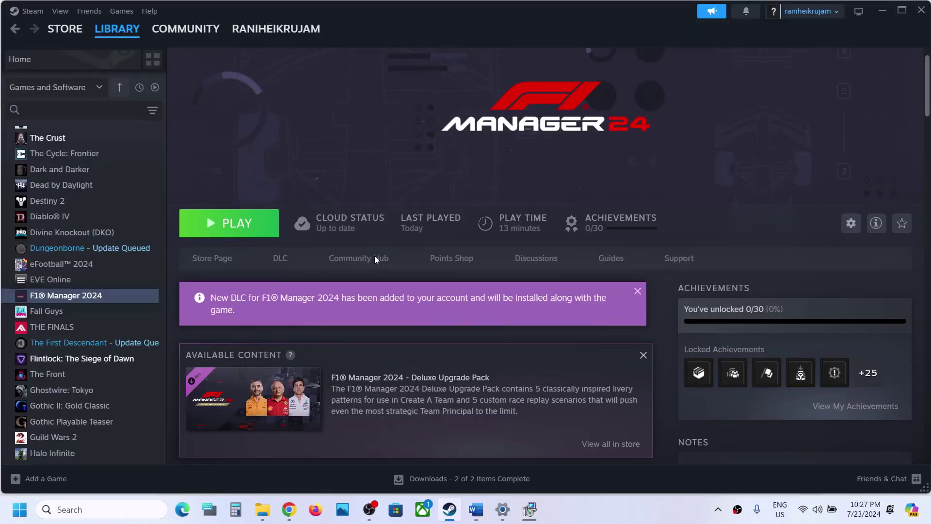